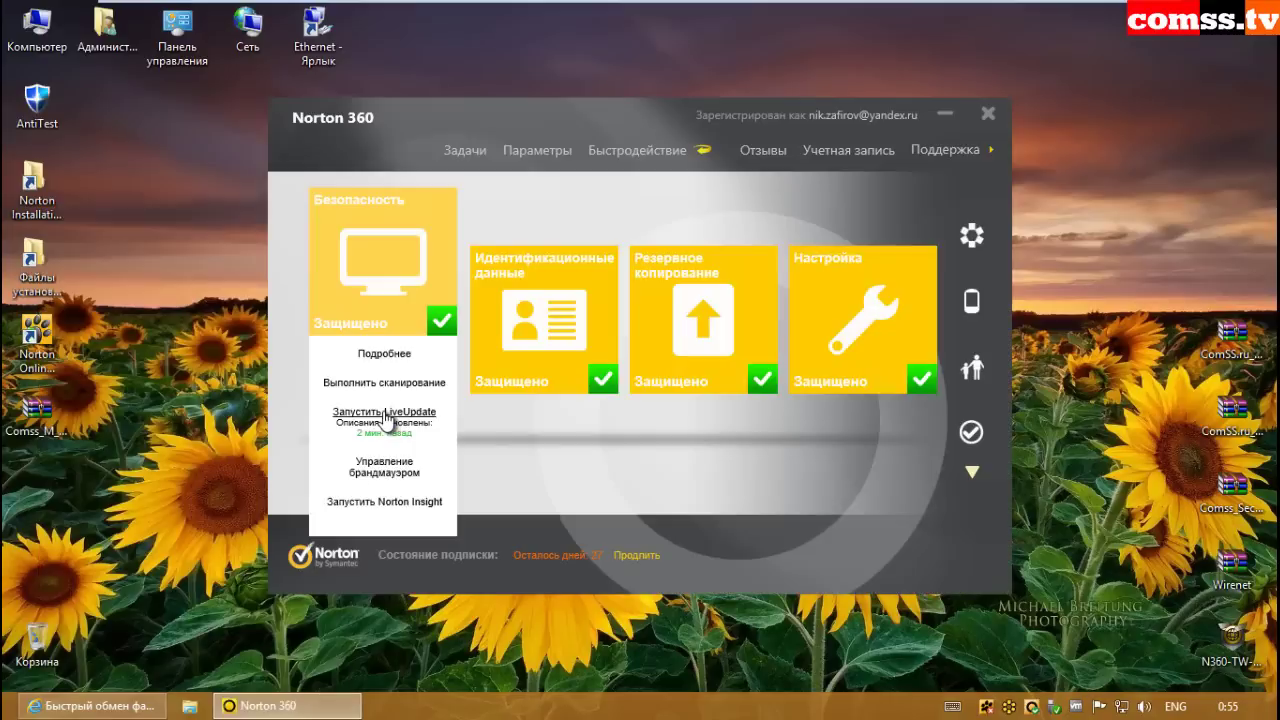
- Run LiveUpdate to install the protection updates, repeat it to check for further updates, and close the results
{"action": "left_click", "coordinate": [425, 412]}
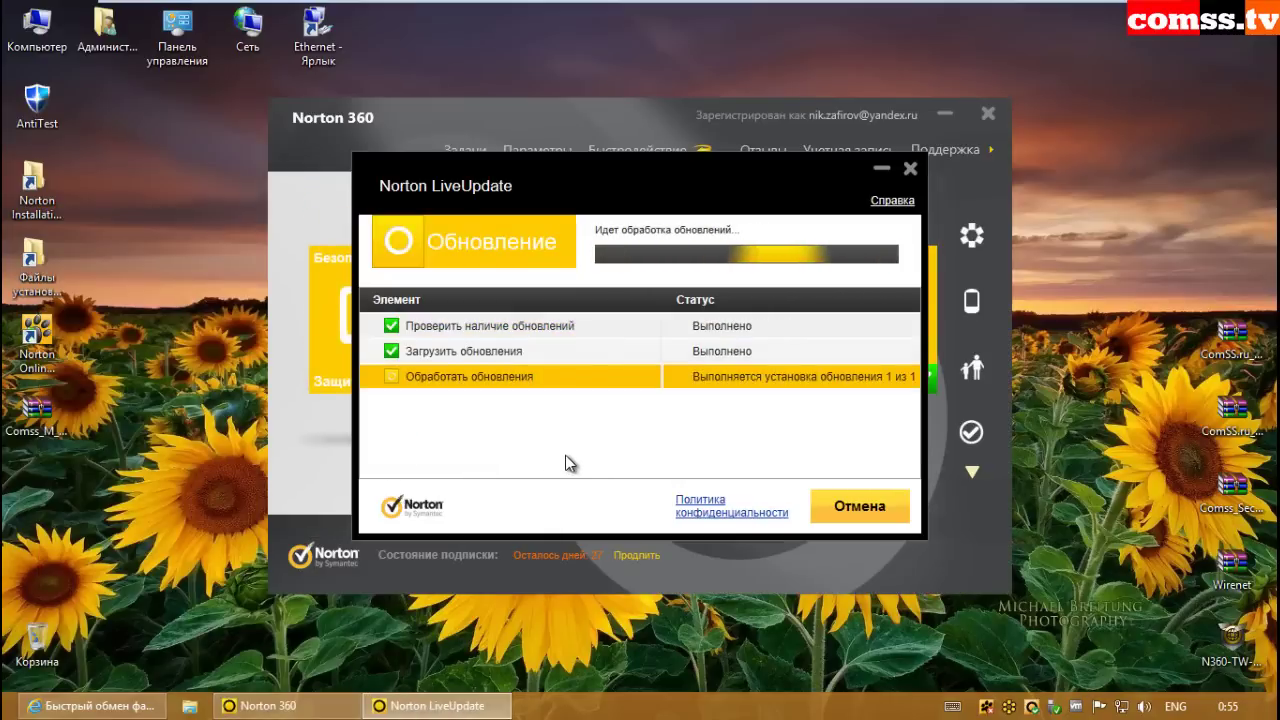
{"action": "left_click", "coordinate": [859, 508]}
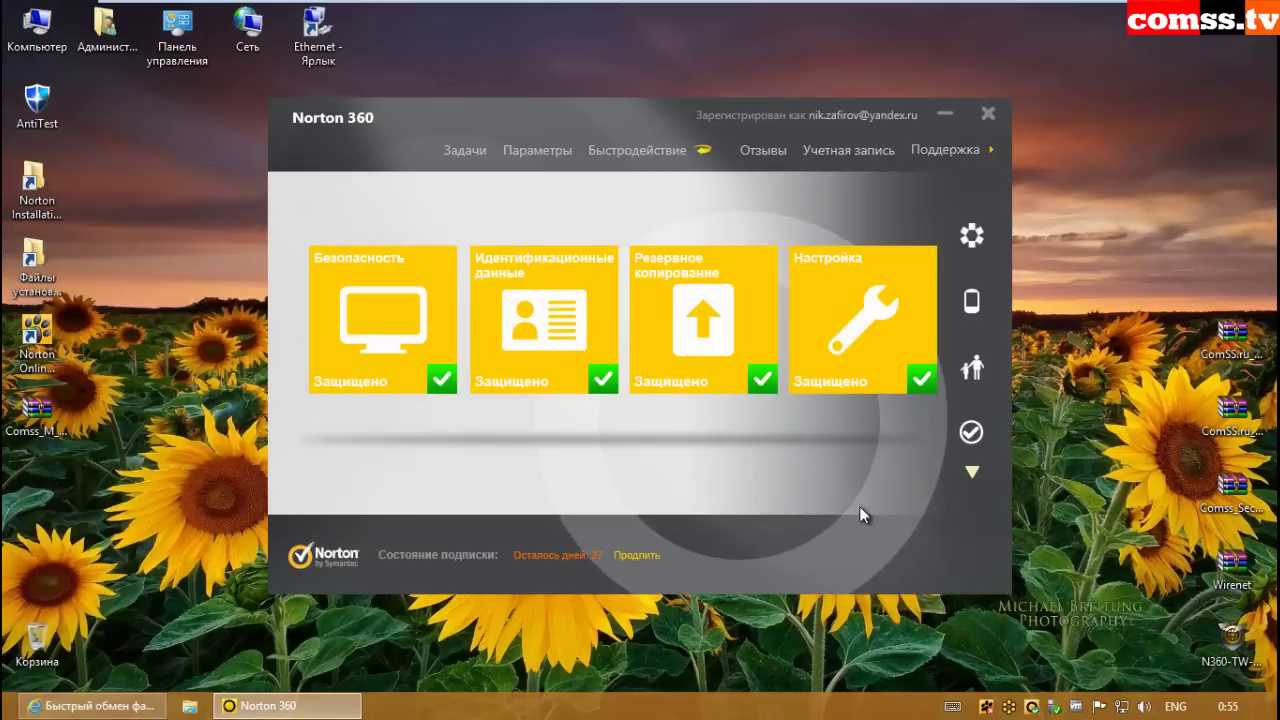
{"action": "left_click", "coordinate": [383, 330]}
{"action": "left_click", "coordinate": [395, 412]}
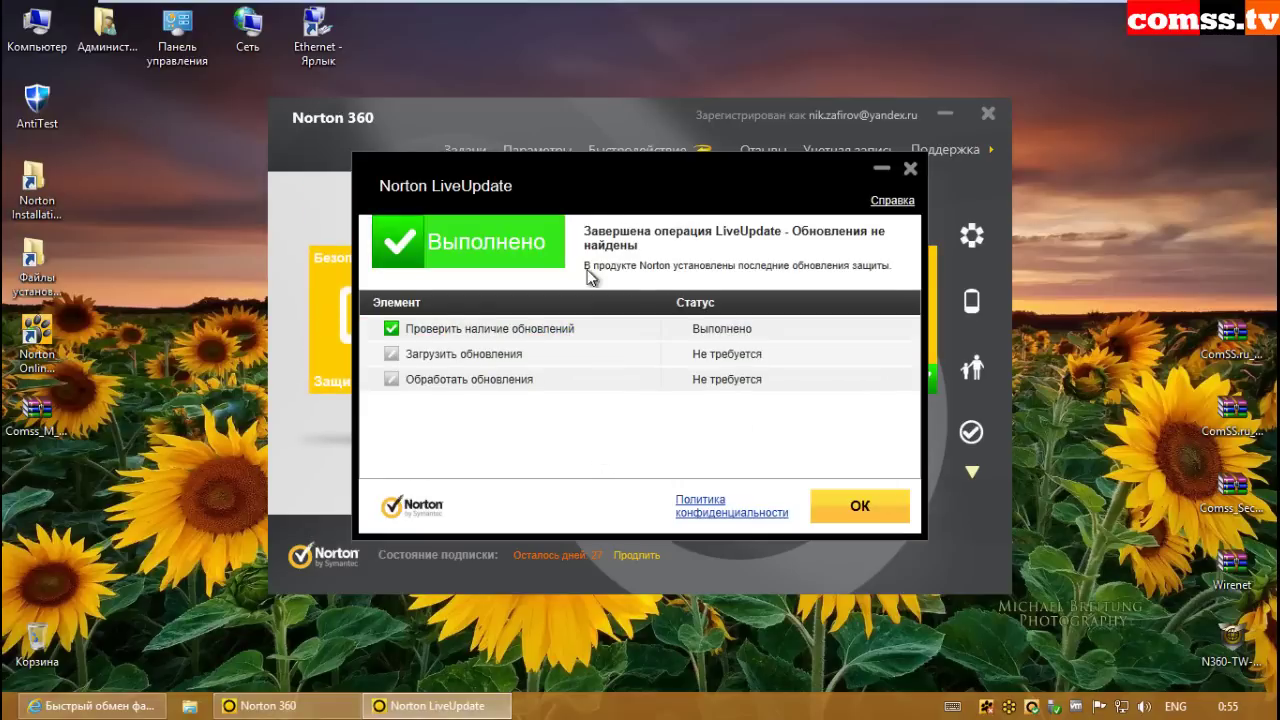
{"action": "left_click", "coordinate": [859, 506]}
- Look at the About options in the support list, and examine the AntiVirus automatic protection settings
{"action": "left_click", "coordinate": [975, 158]}
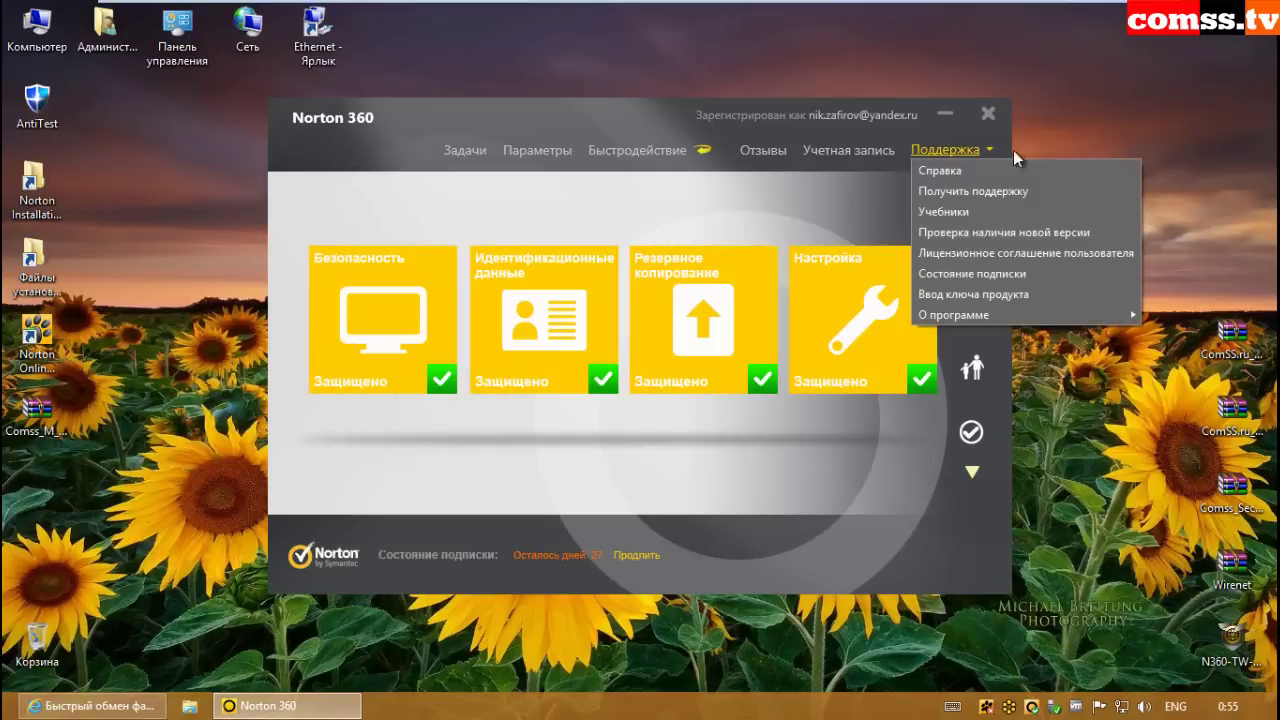
{"action": "mouse_move", "coordinate": [1000, 316]}
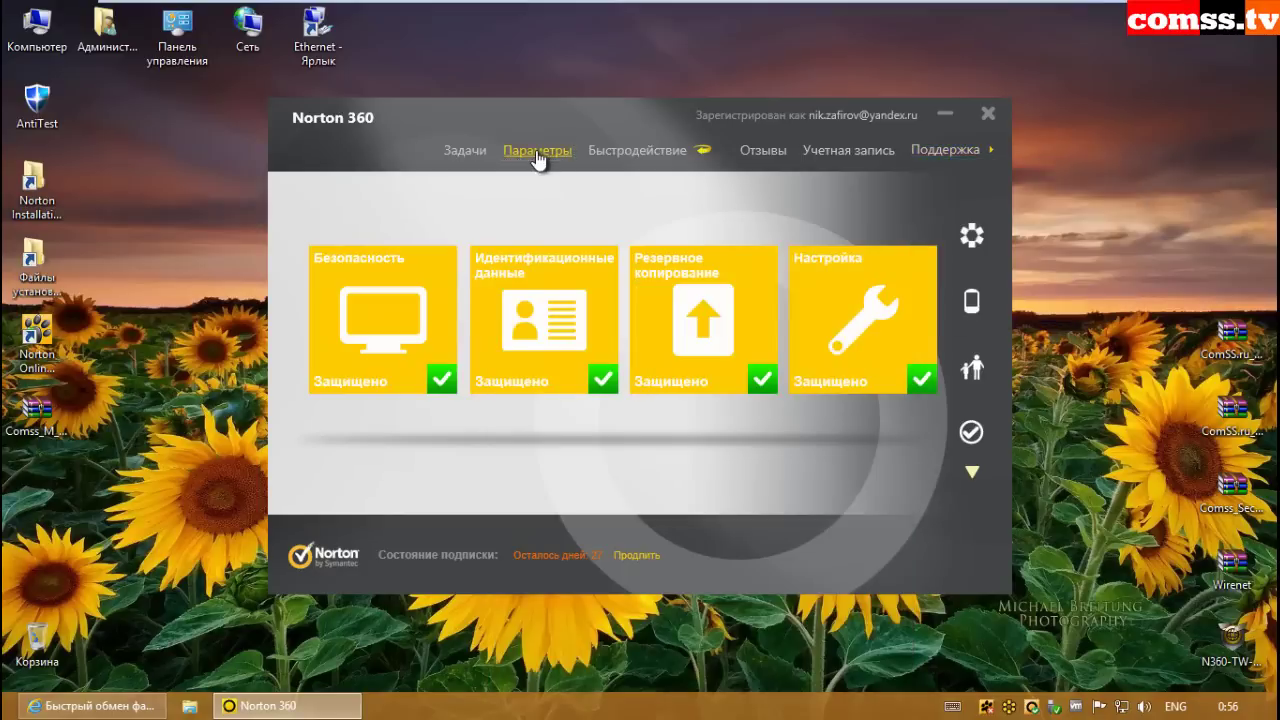
{"action": "left_click", "coordinate": [537, 152]}
{"action": "left_click", "coordinate": [314, 163]}
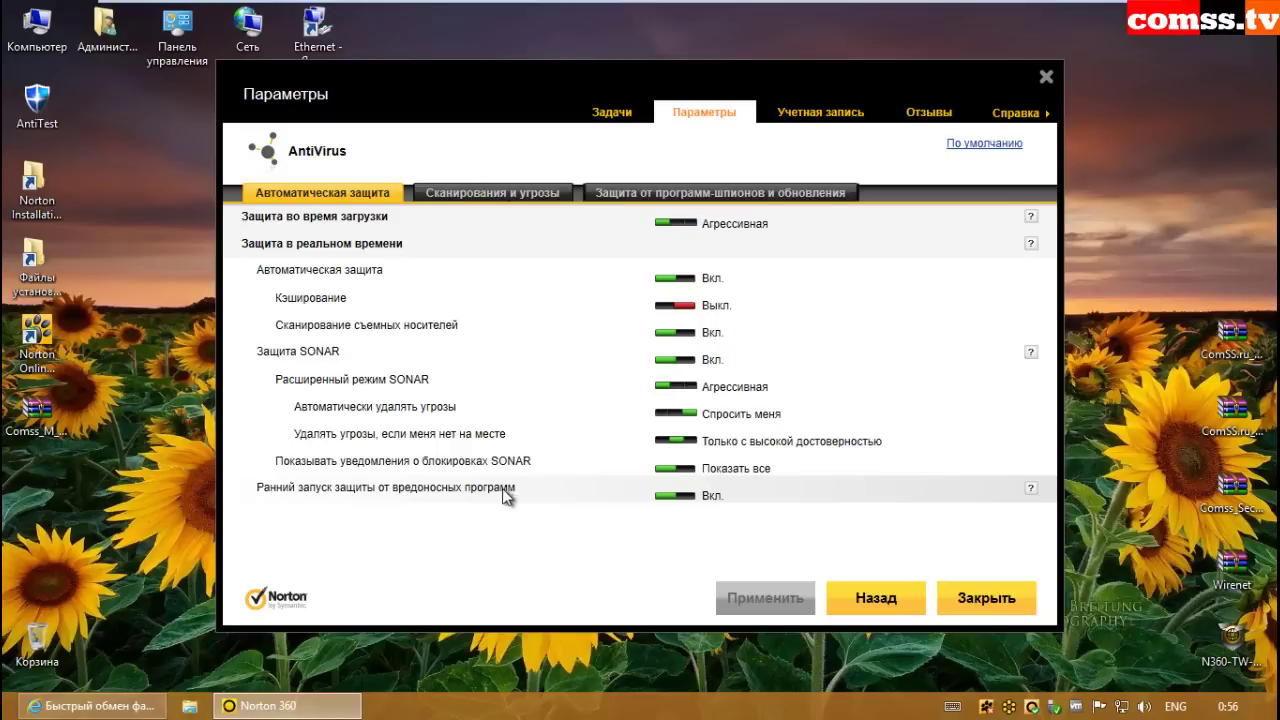
- Review the AntiVirus scan and threat settings, from computer scanning through to the exclusions and Insight Protection
{"action": "left_click", "coordinate": [462, 190]}
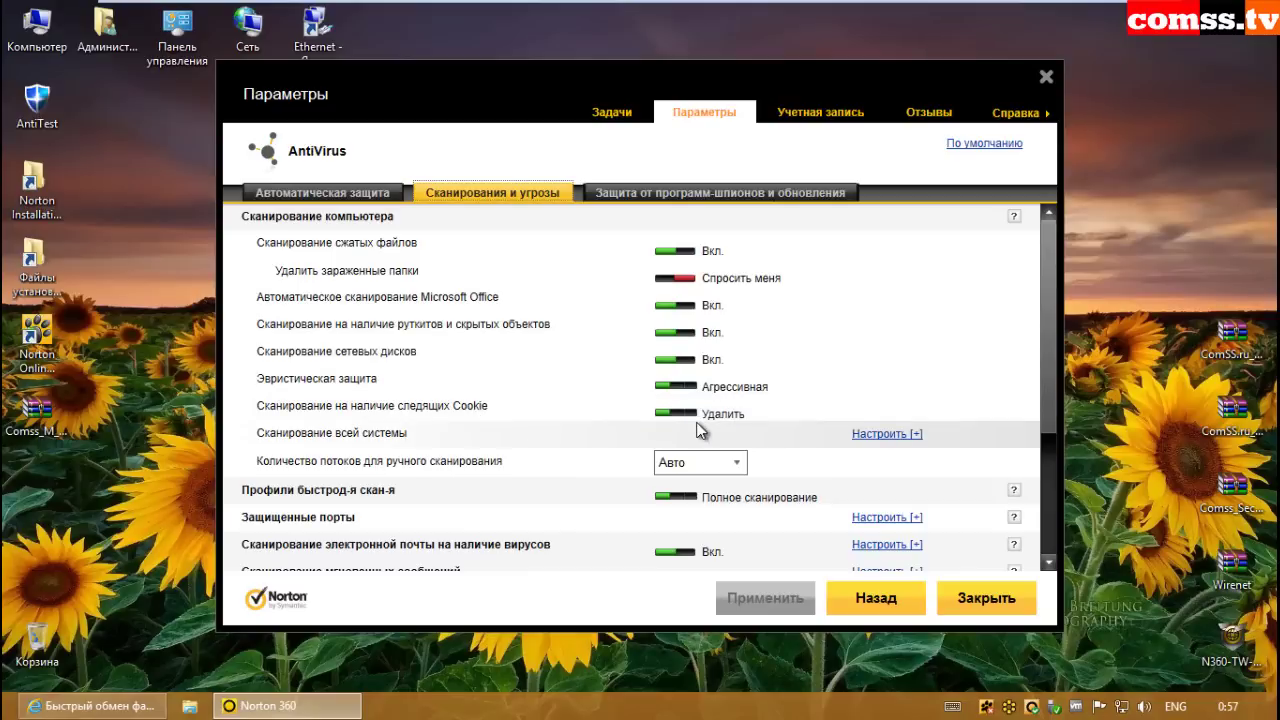
{"action": "scroll", "coordinate": [757, 445], "scroll_direction": "down", "scroll_amount": 3}
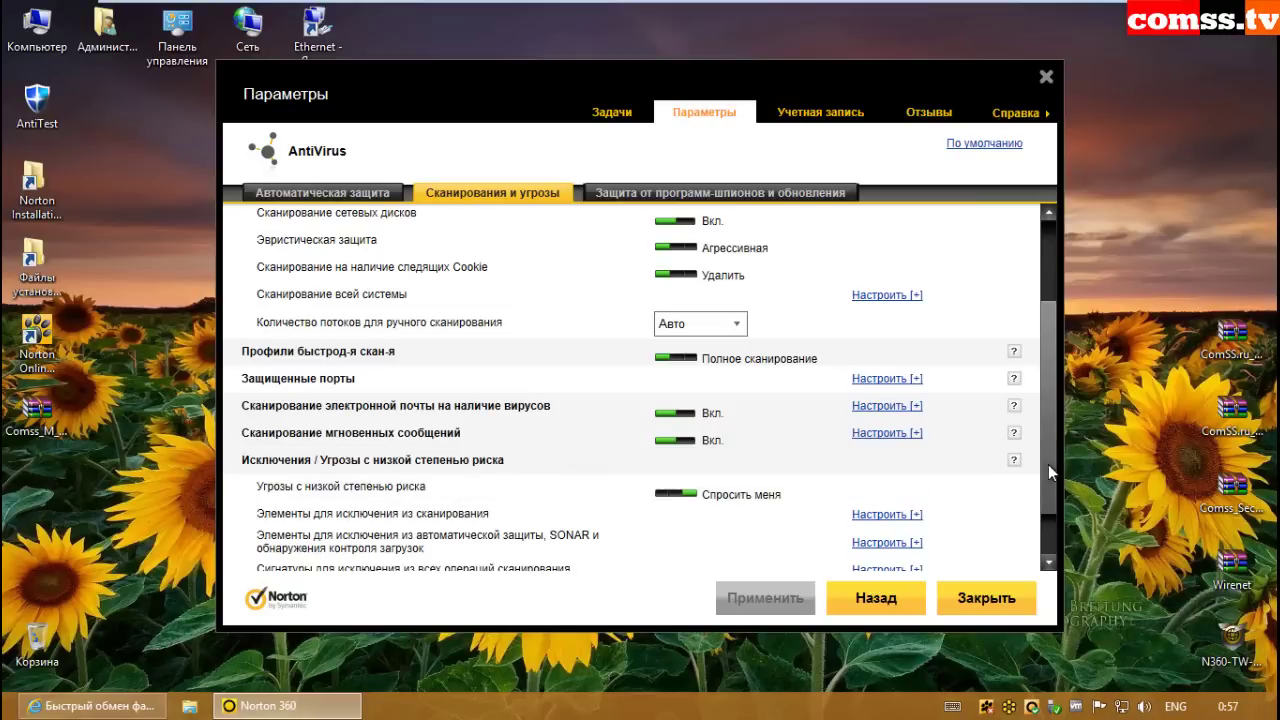
{"action": "left_click", "coordinate": [1049, 564]}
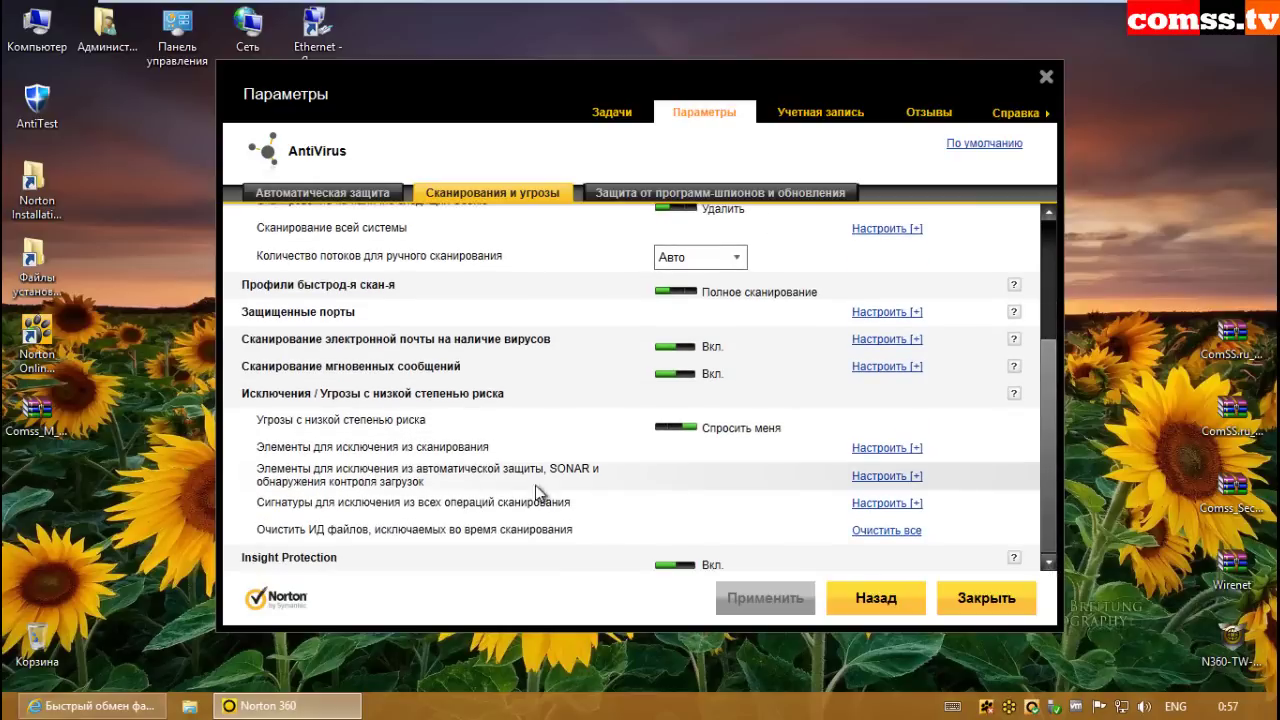
- Inspect the exclusion lists for scans, real-time protection and signatures, dismissing each one without changes
{"action": "left_click", "coordinate": [886, 450]}
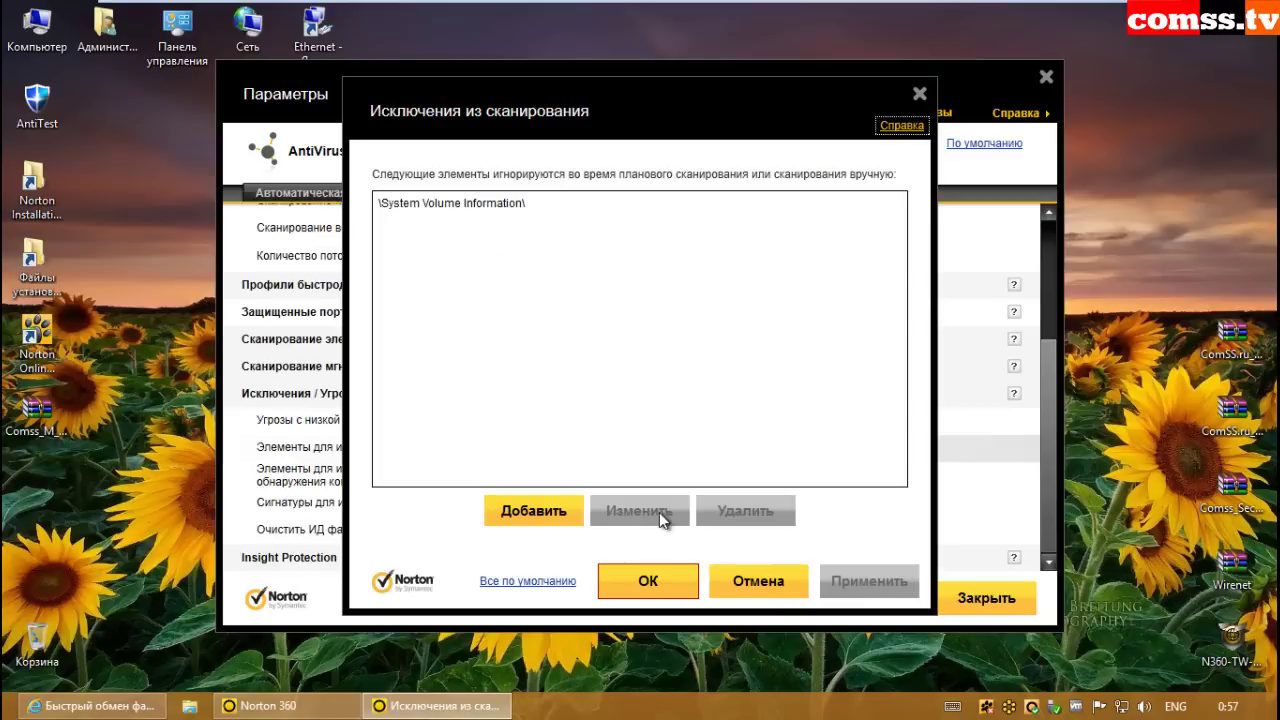
{"action": "left_click", "coordinate": [752, 581]}
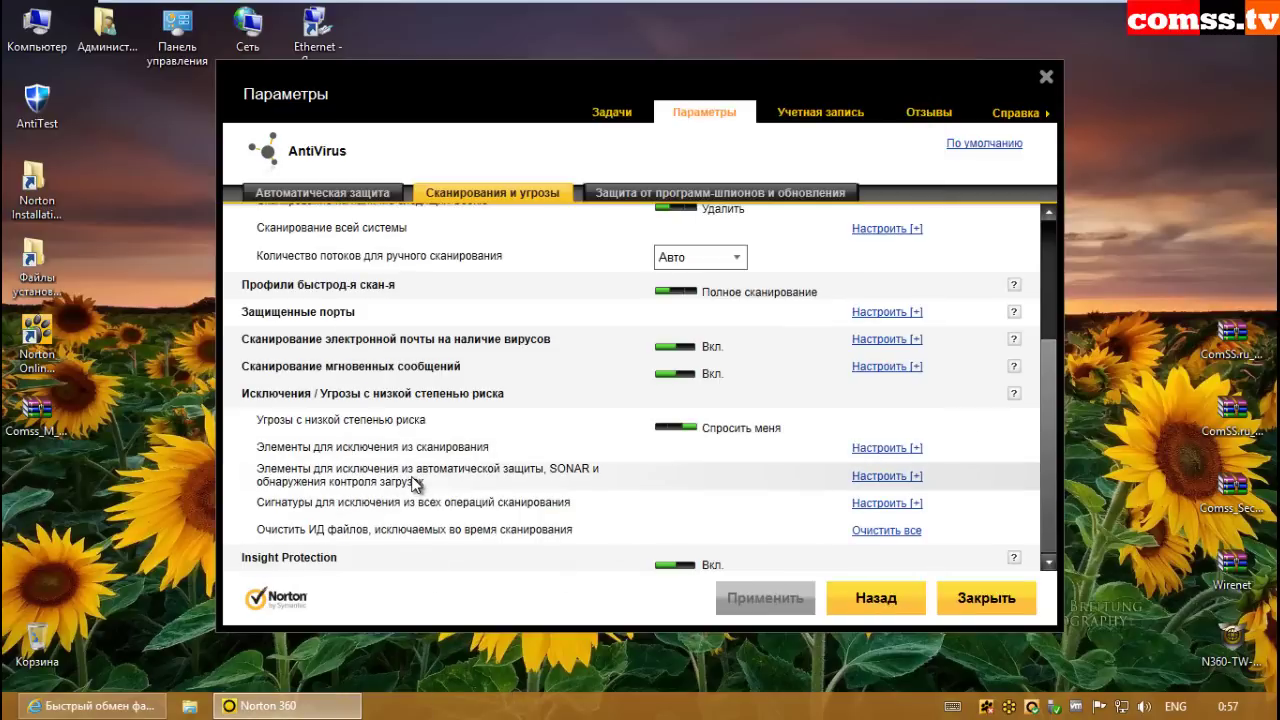
{"action": "left_click", "coordinate": [883, 478]}
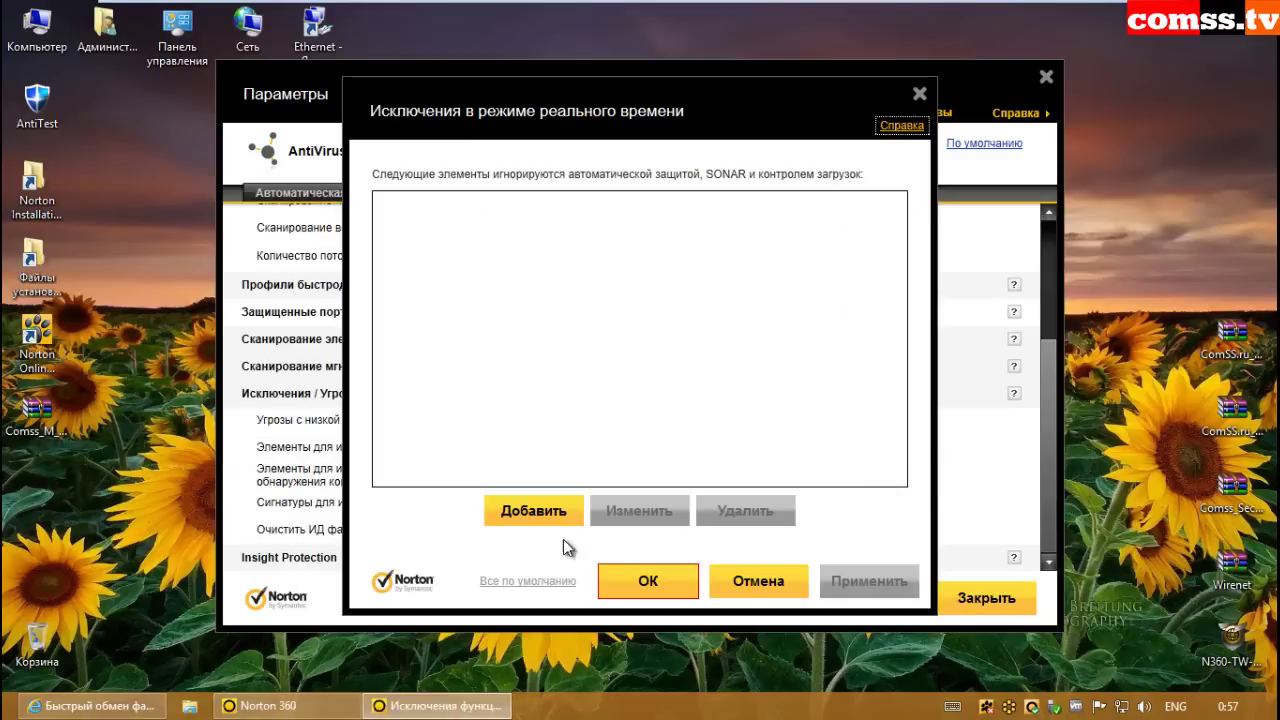
{"action": "left_click", "coordinate": [758, 583]}
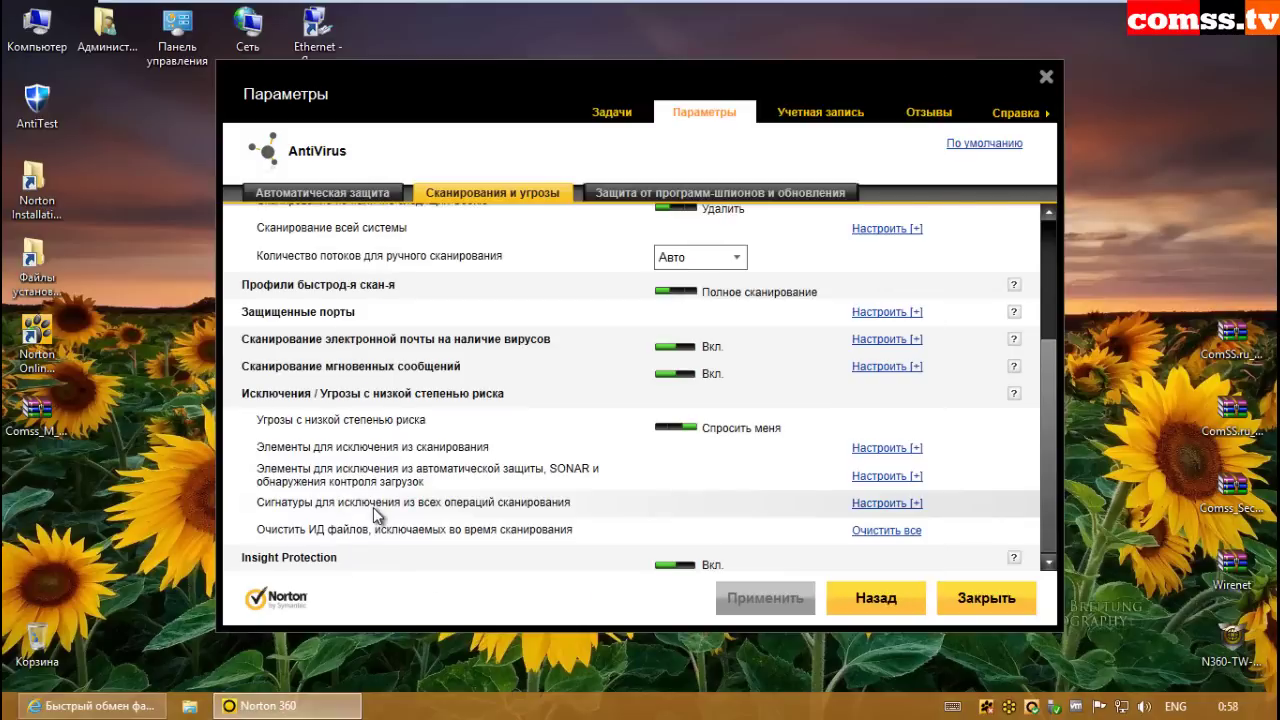
{"action": "left_click", "coordinate": [887, 505]}
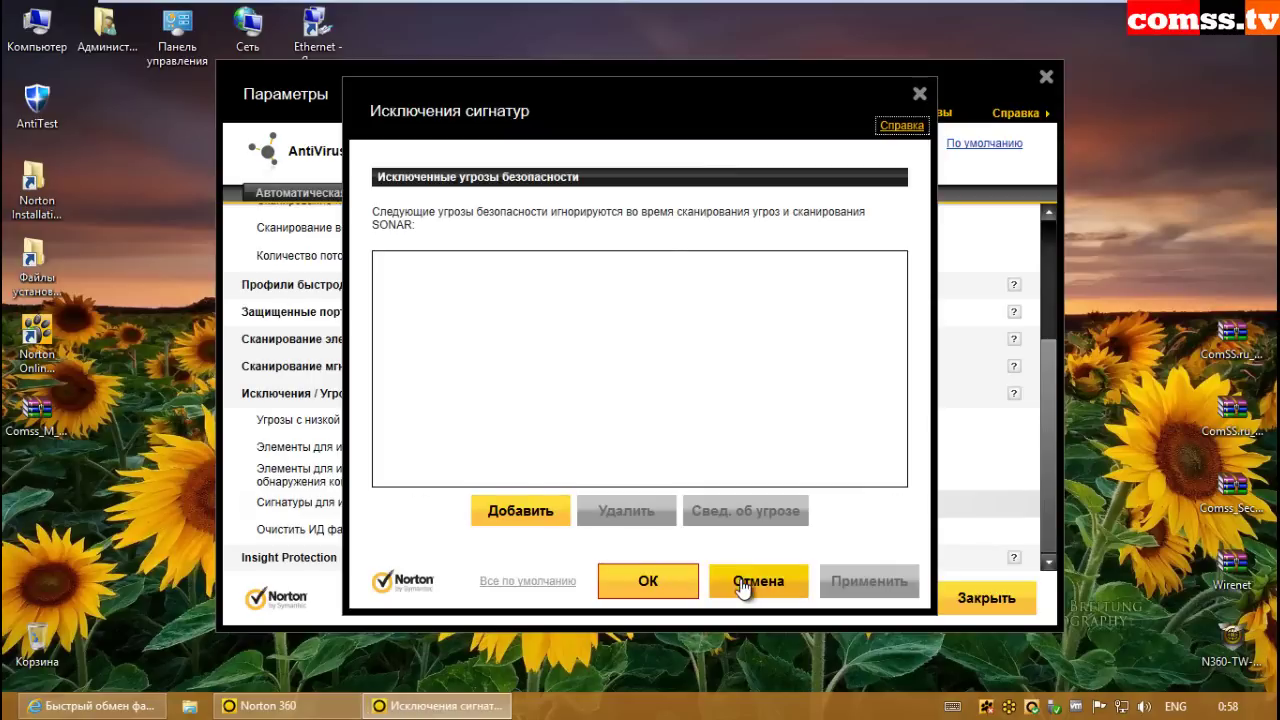
{"action": "left_click", "coordinate": [742, 585]}
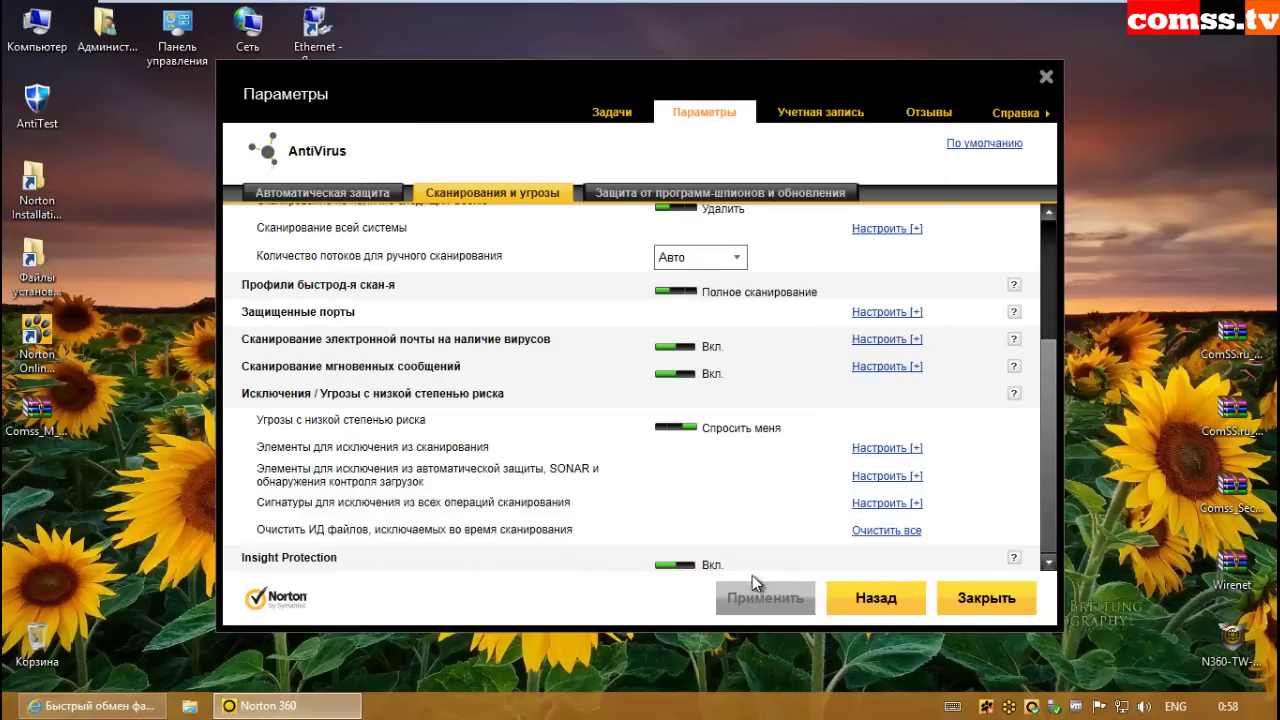
- Review the spyware protection and update settings, and leave the AntiVirus settings
{"action": "left_click", "coordinate": [712, 192]}
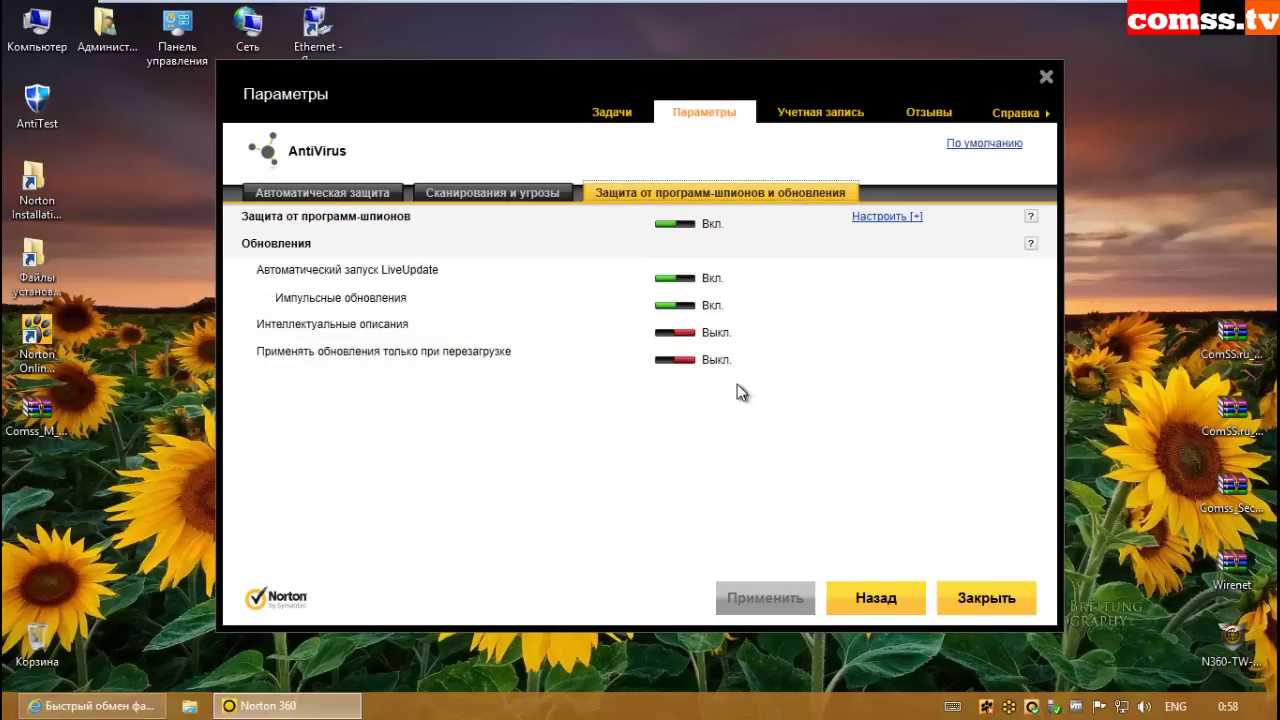
{"action": "left_click", "coordinate": [876, 598]}
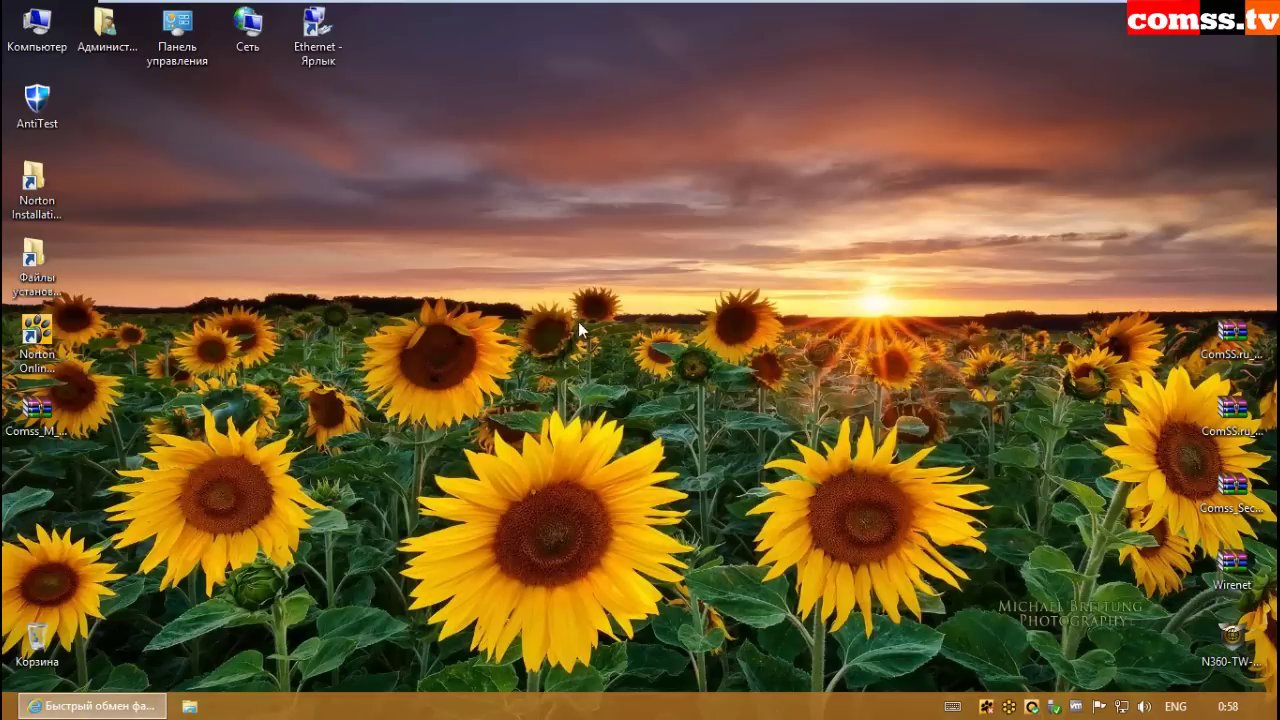
- Extract the Comss_M_5846 archive on the desktop into its own Comss_M_5846 folder
{"action": "right_click", "coordinate": [30, 423]}
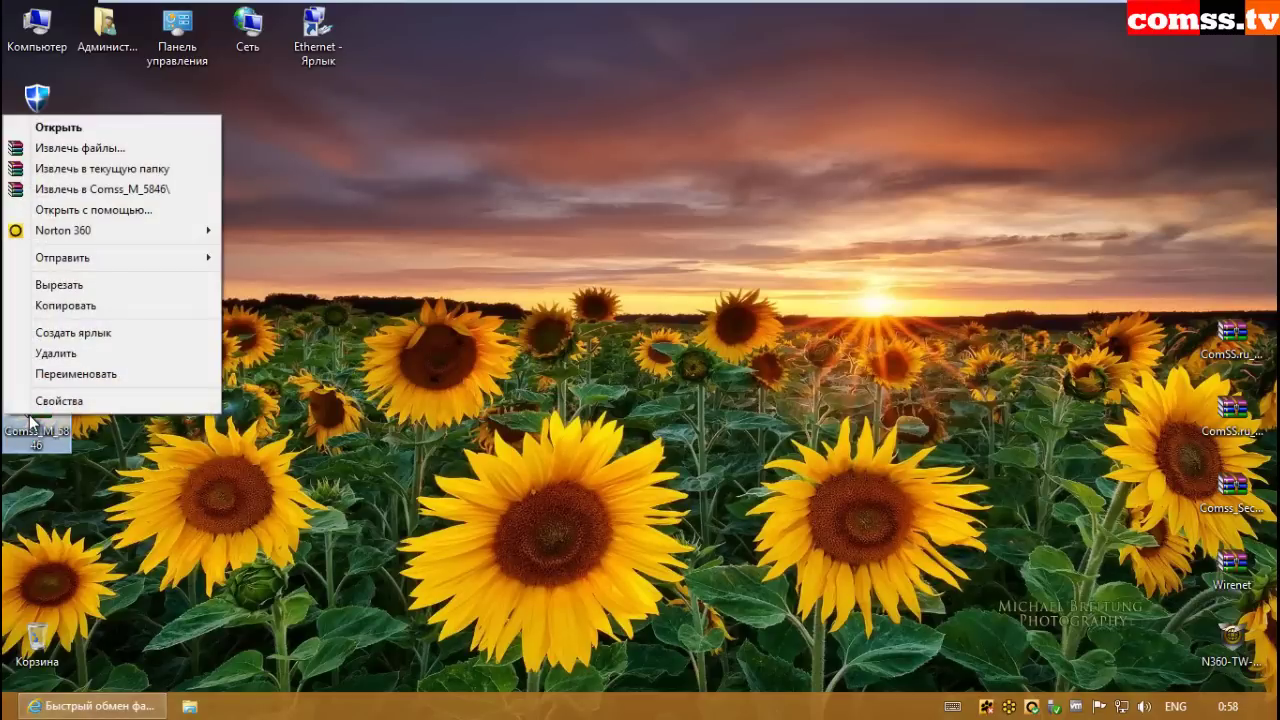
{"action": "left_click", "coordinate": [100, 190]}
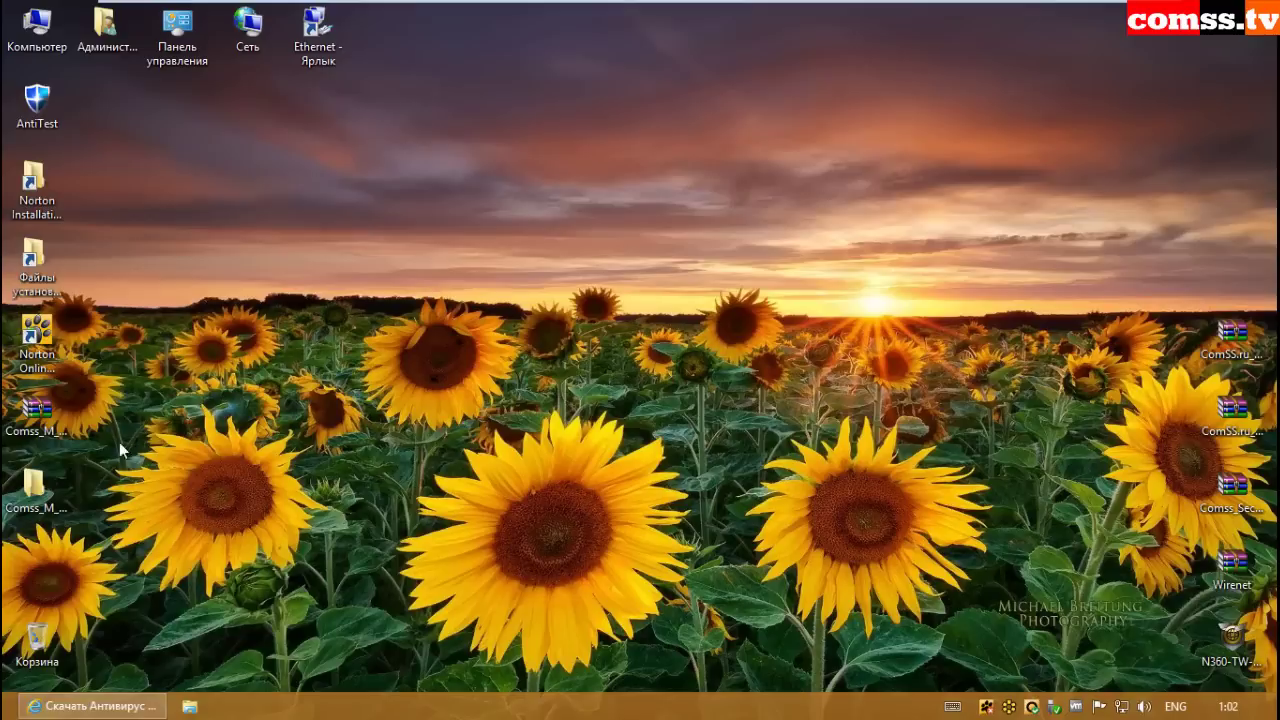
- Check the size and file count in the Comss_M_5846 folder's properties, and close them
{"action": "left_click", "coordinate": [47, 485]}
{"action": "key", "text": "alt+Return"}
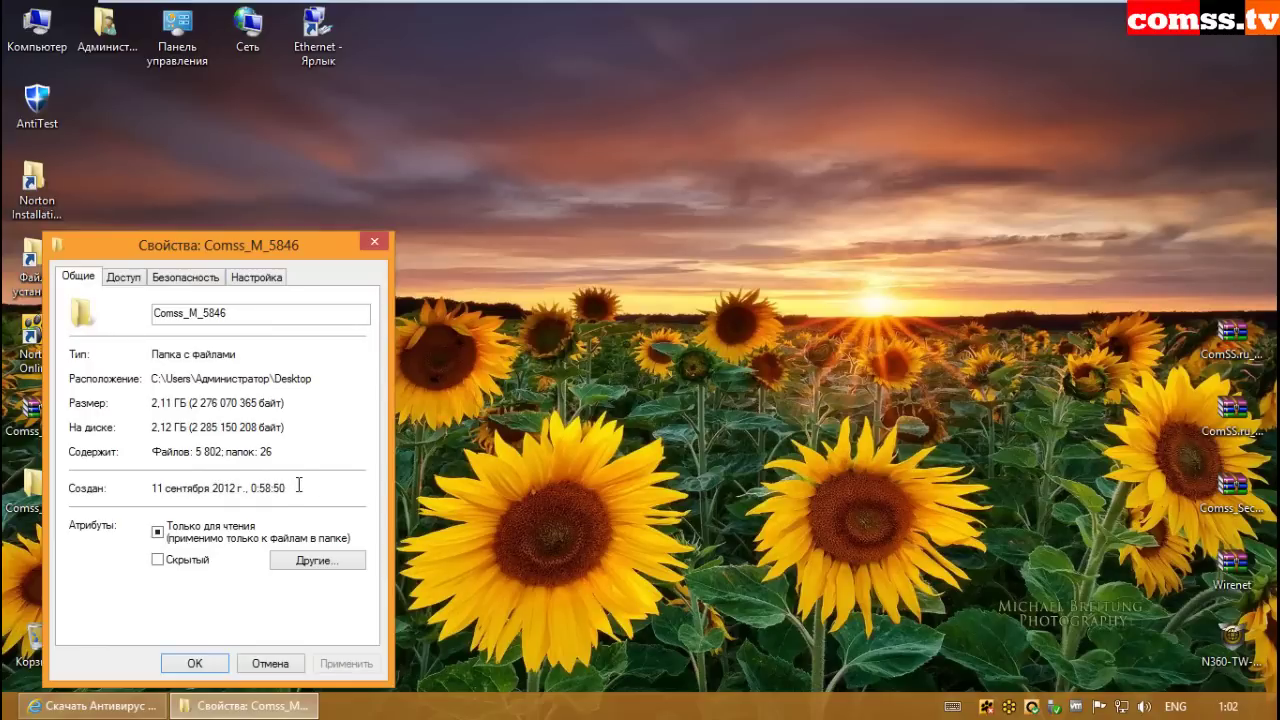
{"action": "left_click_drag", "start_coordinate": [231, 253], "coordinate": [295, 207]}
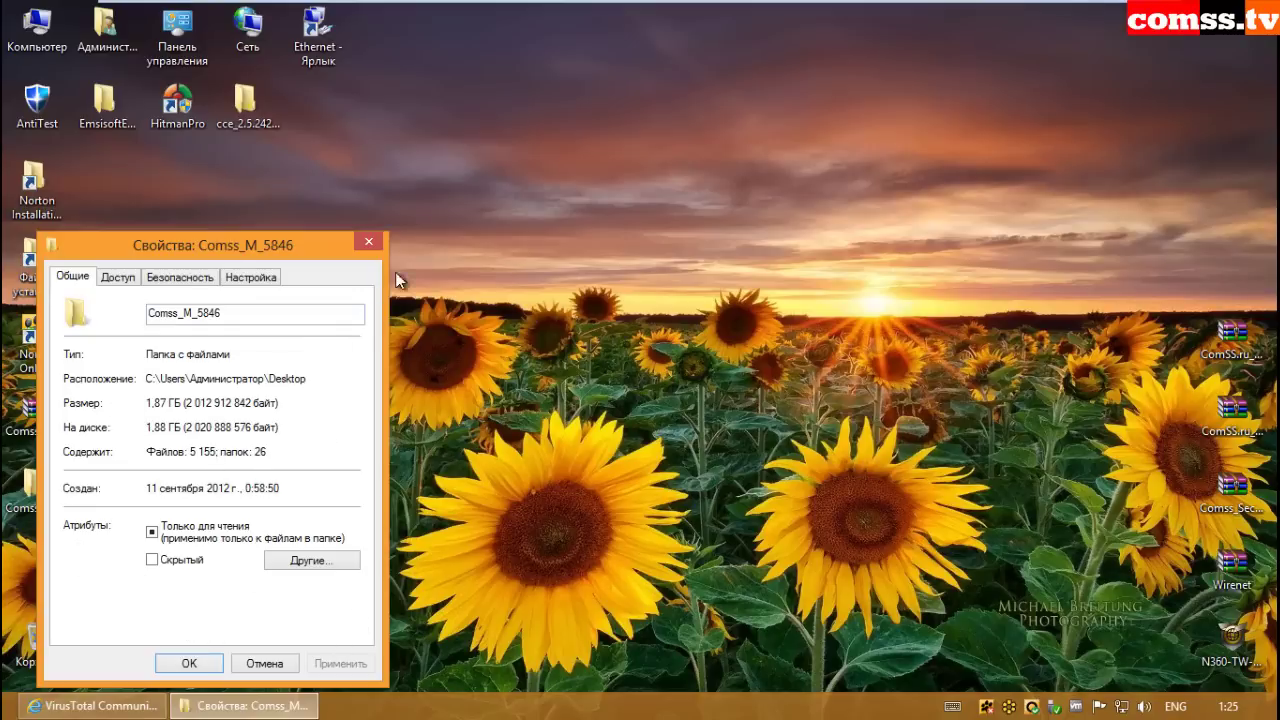
{"action": "left_click", "coordinate": [368, 244]}
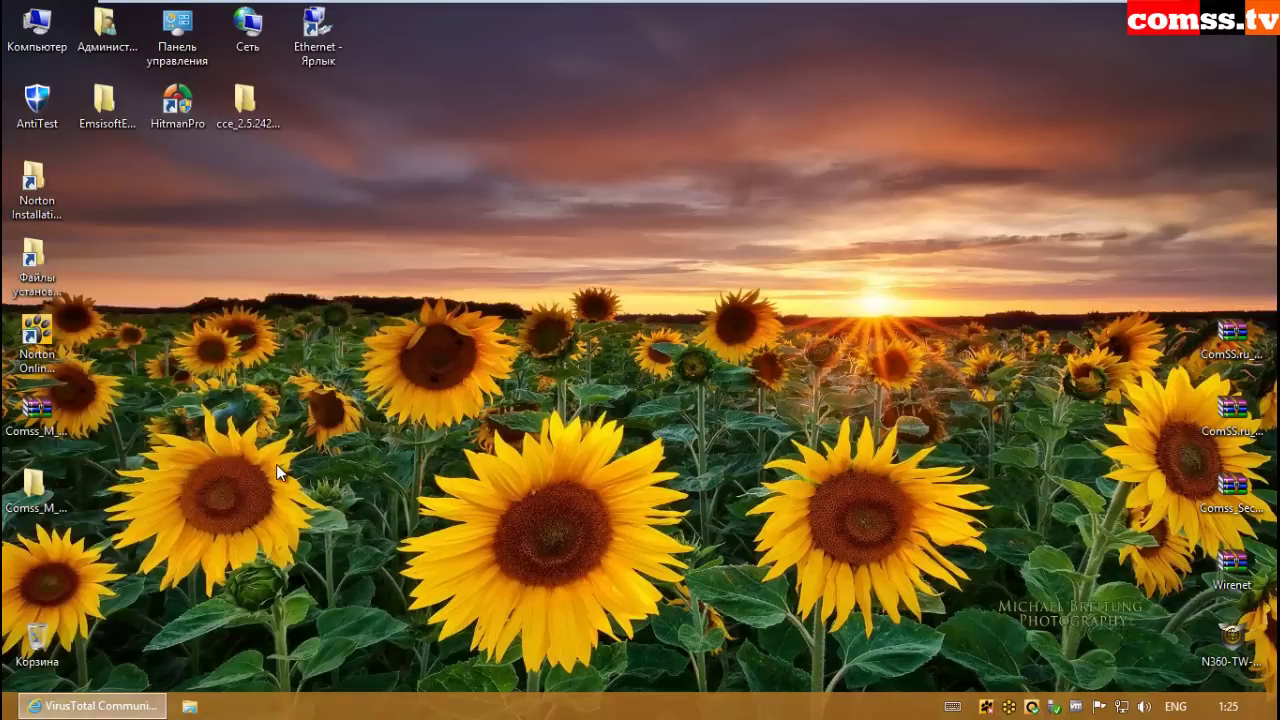
- Scan the Comss_M_5846 folder with Norton 360 and delete the detected file comss_12 (91).exe as recommended
{"action": "right_click", "coordinate": [45, 483]}
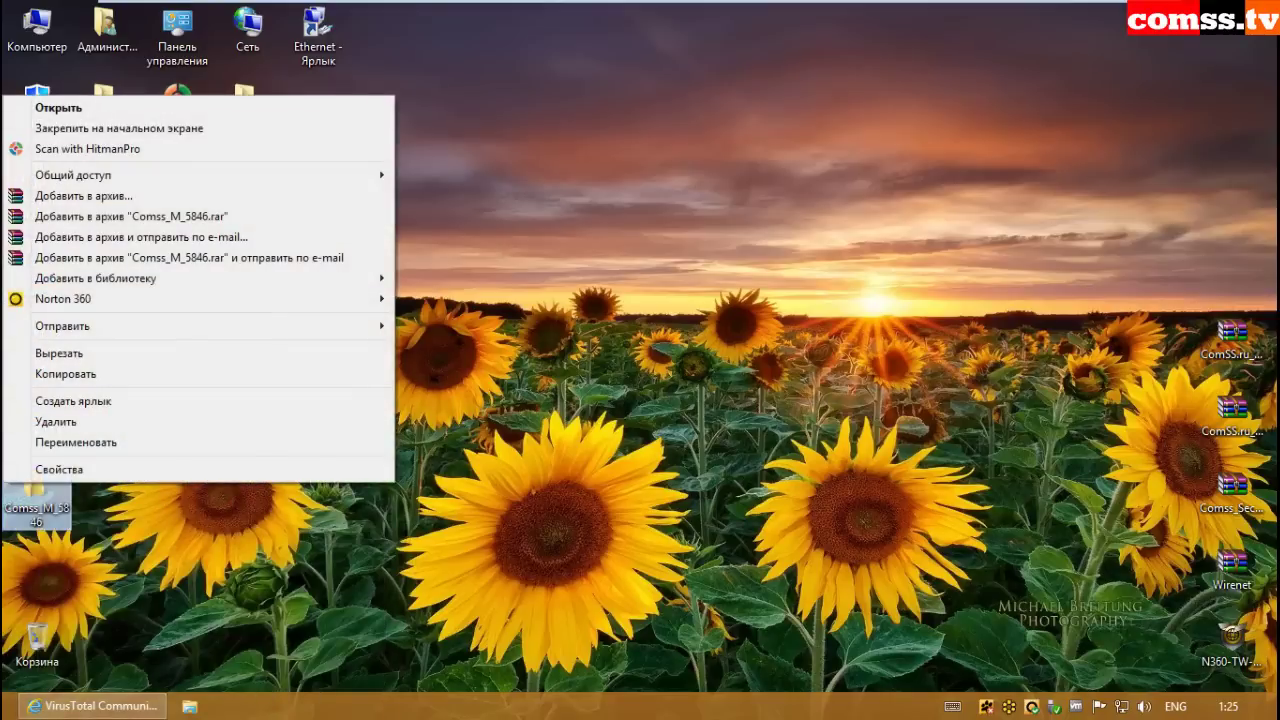
{"action": "mouse_move", "coordinate": [110, 299]}
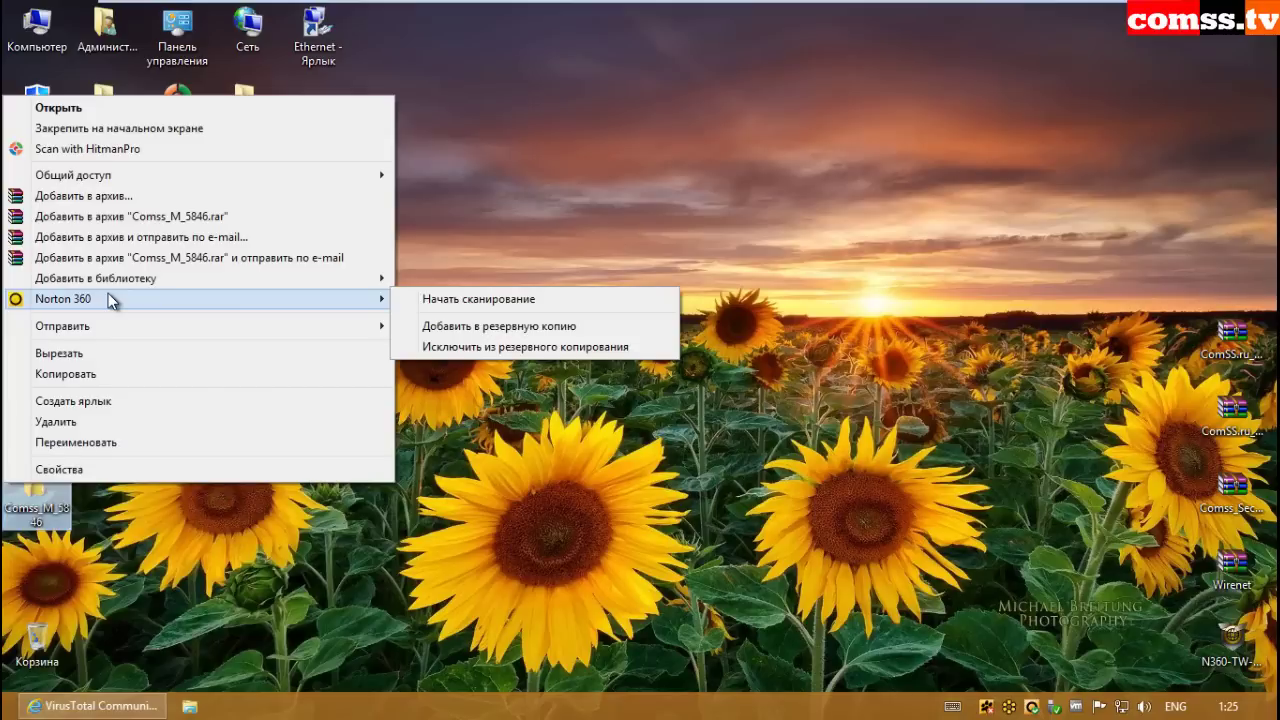
{"action": "left_click", "coordinate": [461, 298]}
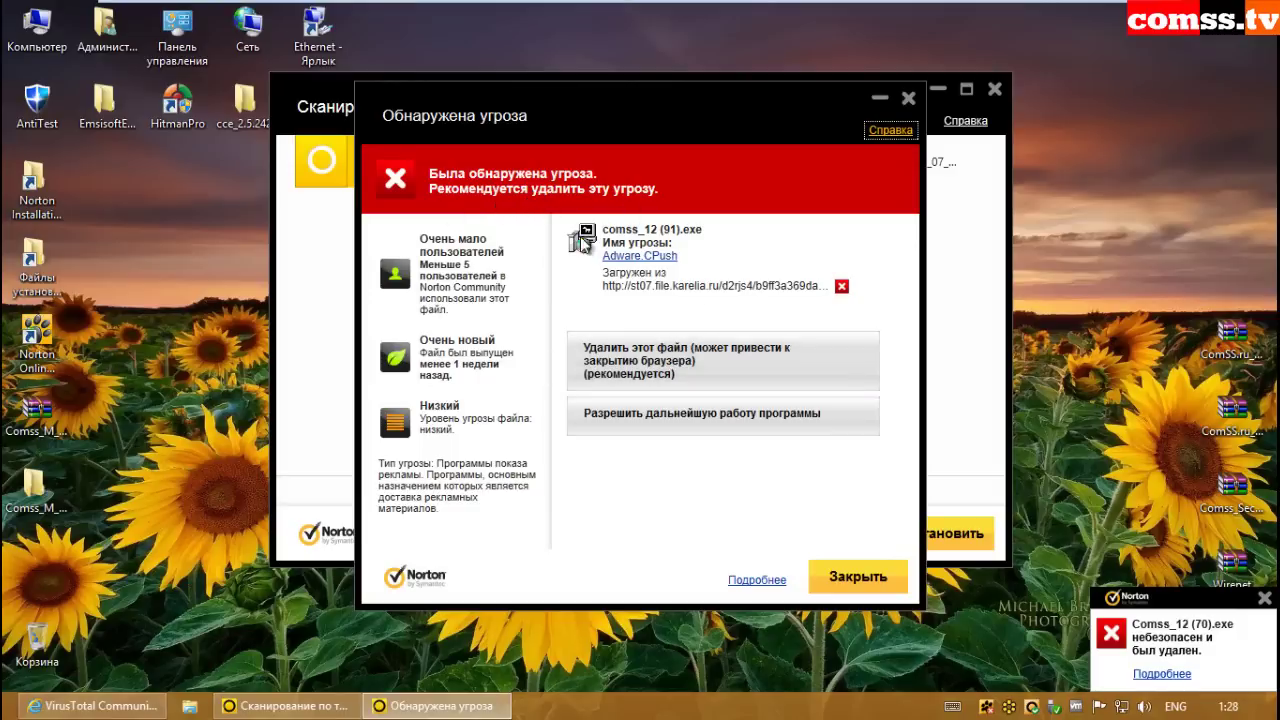
{"action": "left_click", "coordinate": [678, 367]}
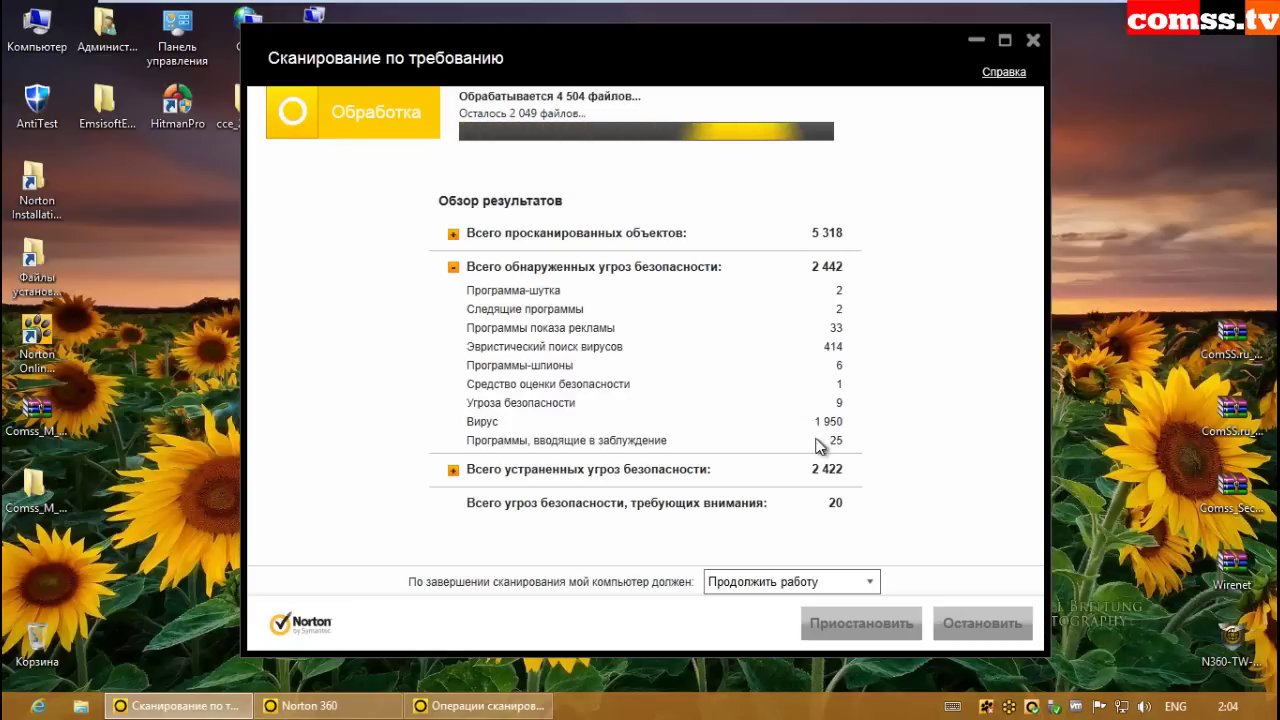
- View the properties of the Comss_M_5846 folder during the on-demand scan to check its remaining files
{"action": "left_click", "coordinate": [30, 484]}
{"action": "right_click", "coordinate": [30, 484]}
{"action": "left_click", "coordinate": [68, 468]}
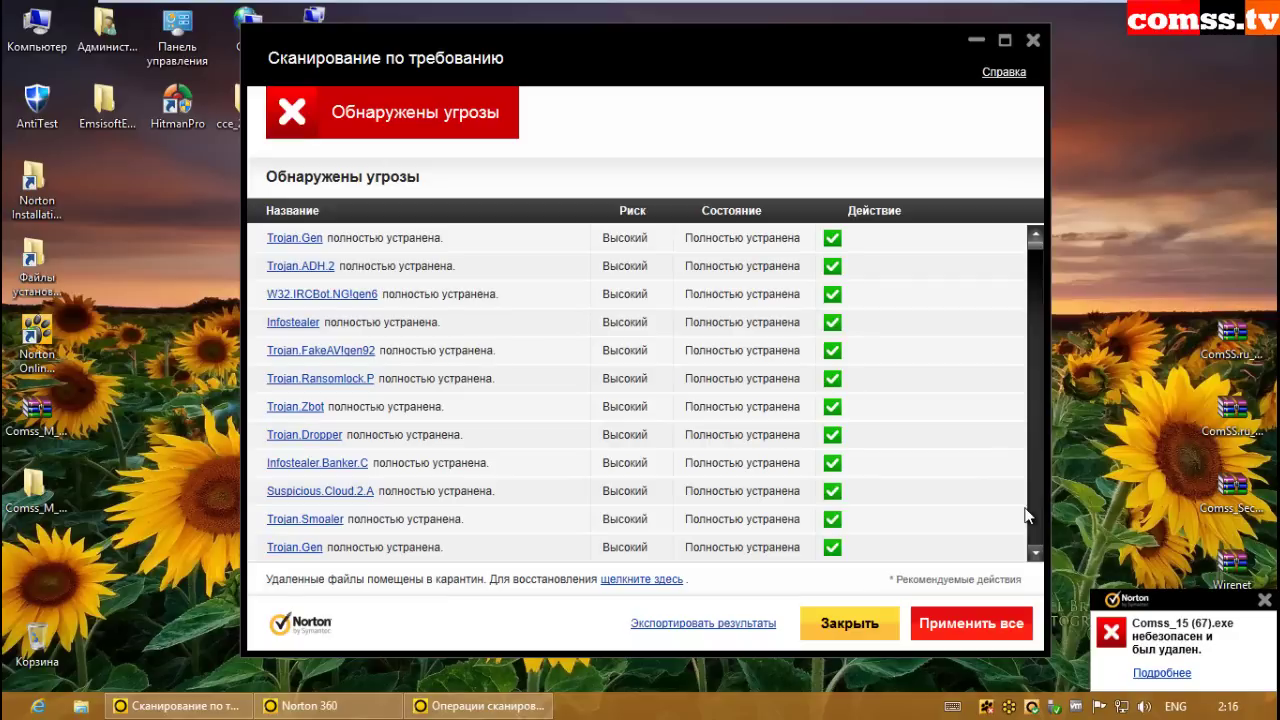
- Review the list of threats detected by the on-demand scan and apply the recommended actions to all unresolved ones
{"action": "scroll", "coordinate": [1020, 320], "scroll_direction": "down", "scroll_amount": 4}
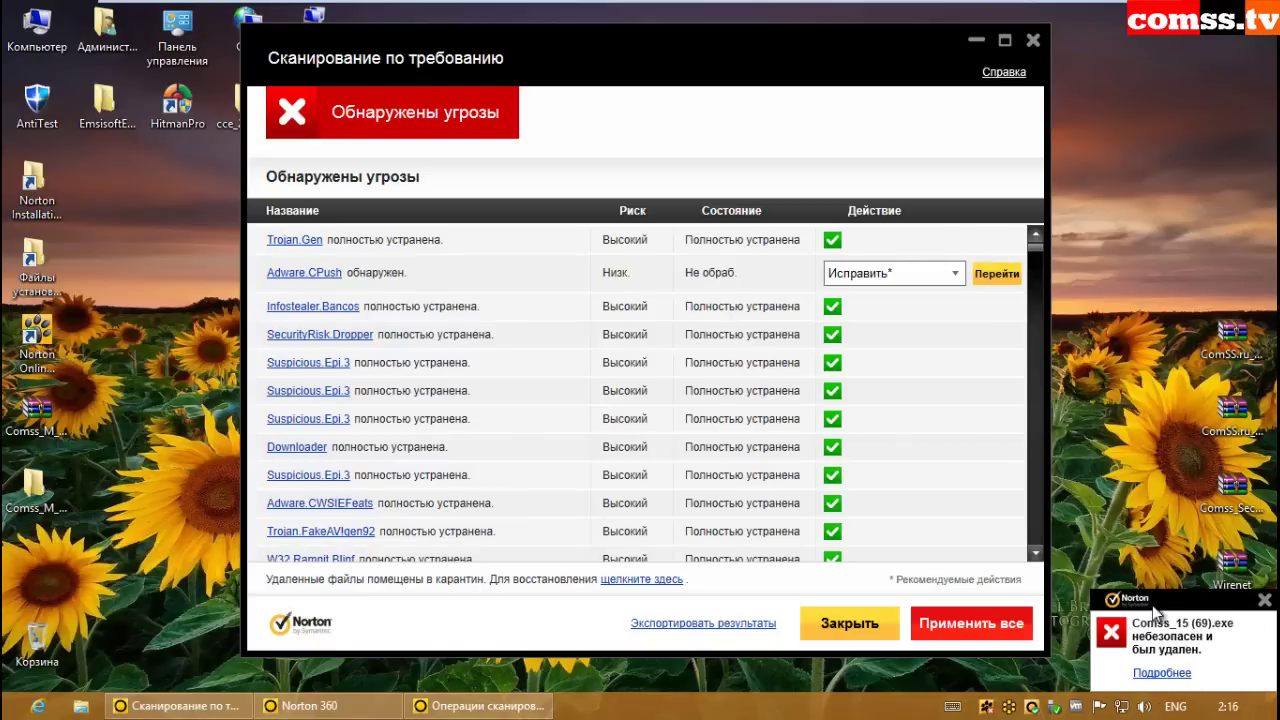
{"action": "scroll", "coordinate": [1155, 688], "scroll_direction": "down", "scroll_amount": 4}
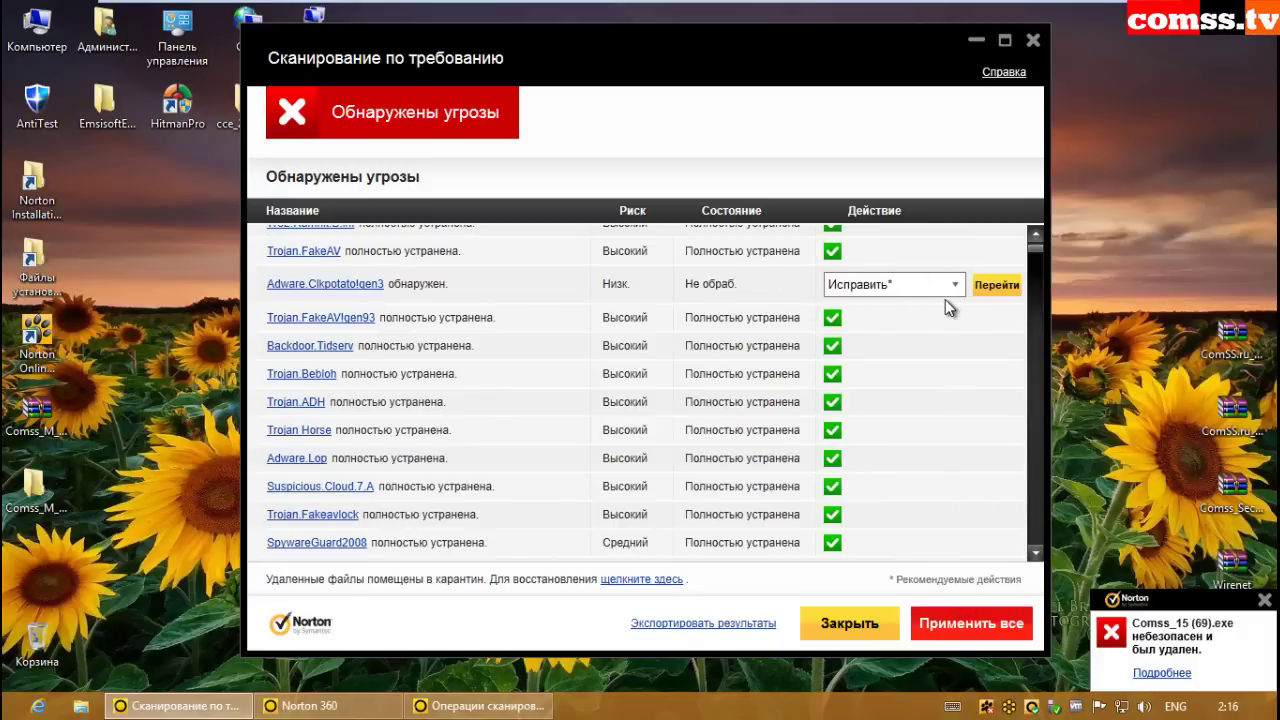
{"action": "scroll", "coordinate": [1035, 517], "scroll_direction": "down", "scroll_amount": 5}
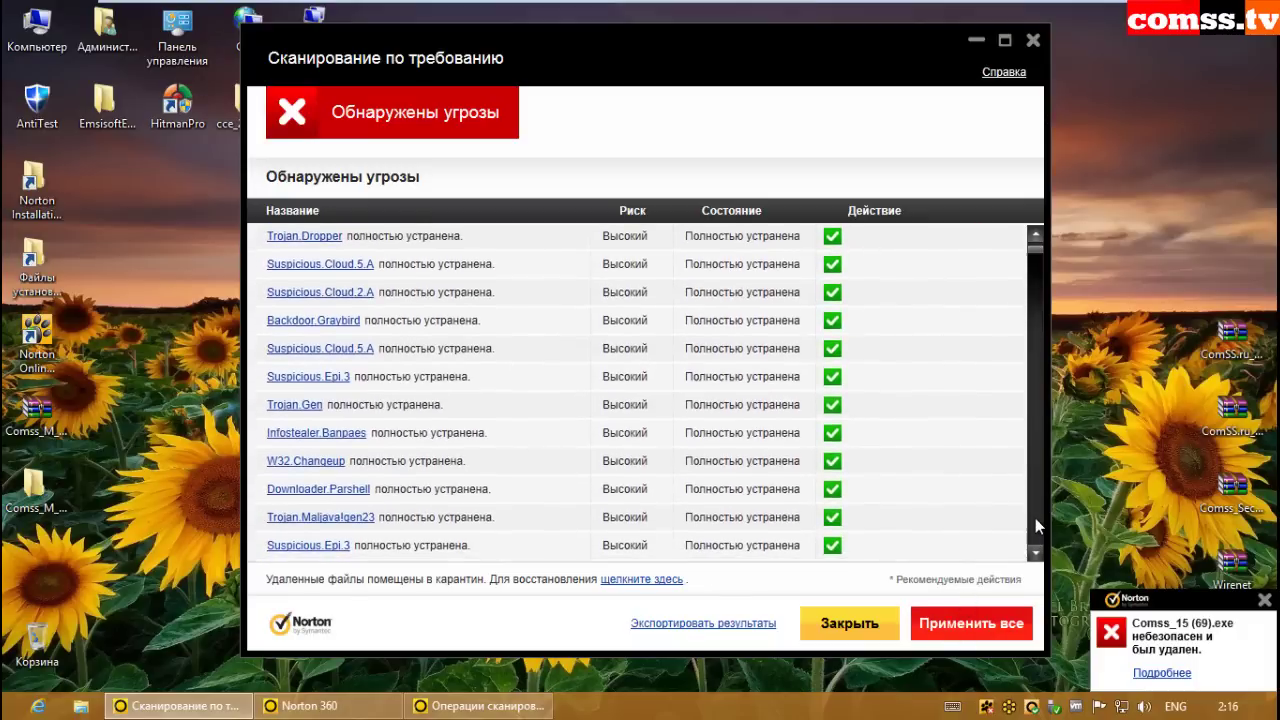
{"action": "scroll", "coordinate": [1035, 518], "scroll_direction": "down", "scroll_amount": 10}
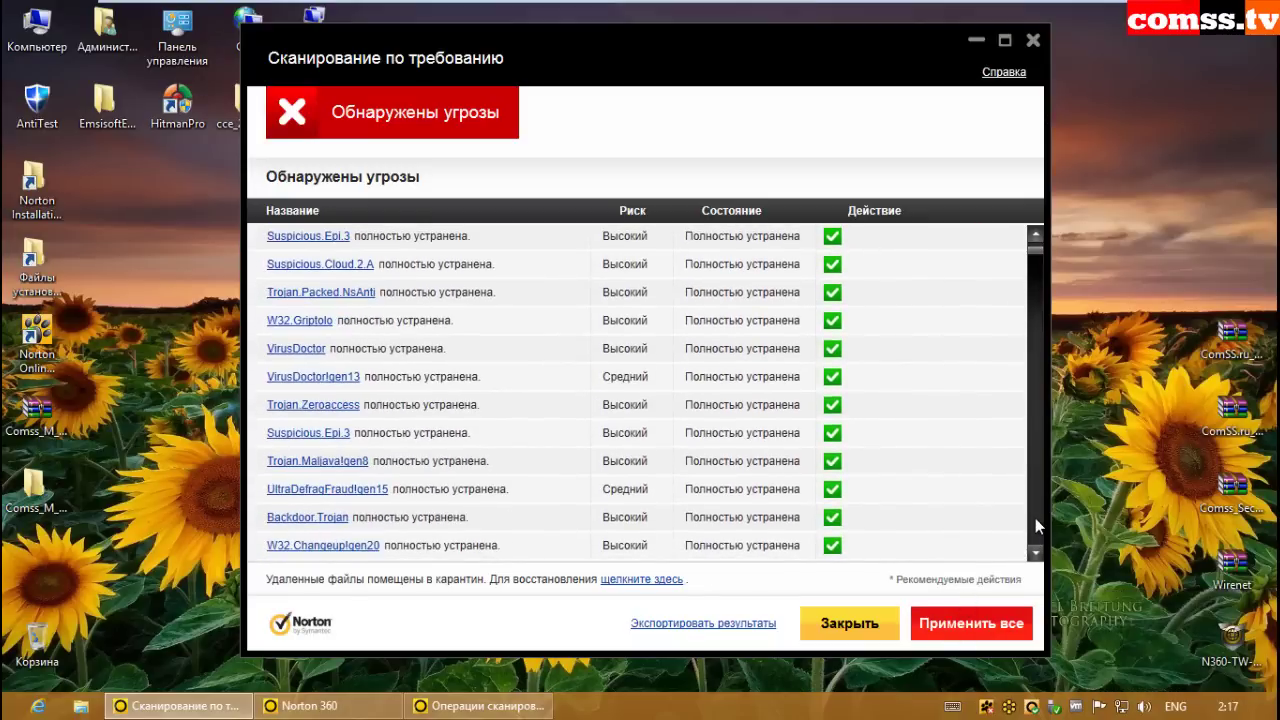
{"action": "scroll", "coordinate": [1035, 519], "scroll_direction": "down", "scroll_amount": 4}
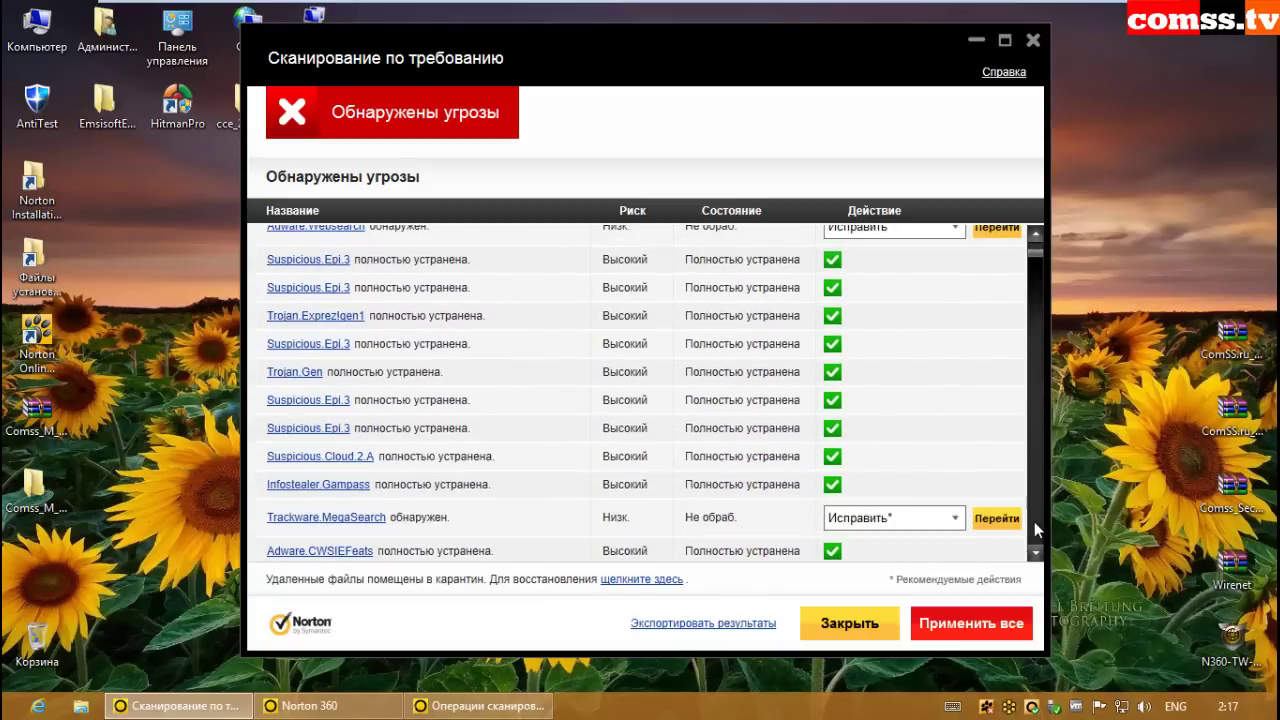
{"action": "scroll", "coordinate": [1034, 521], "scroll_direction": "down", "scroll_amount": 10}
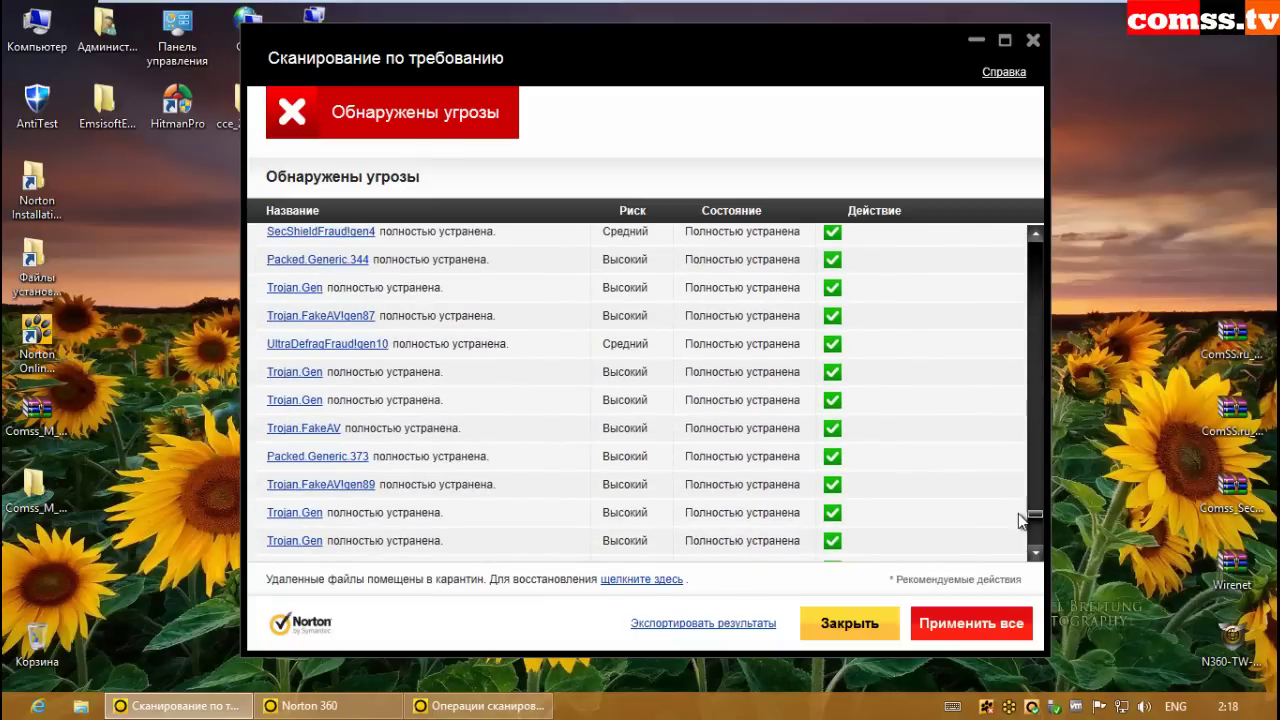
{"action": "scroll", "coordinate": [1017, 520], "scroll_direction": "down", "scroll_amount": 3}
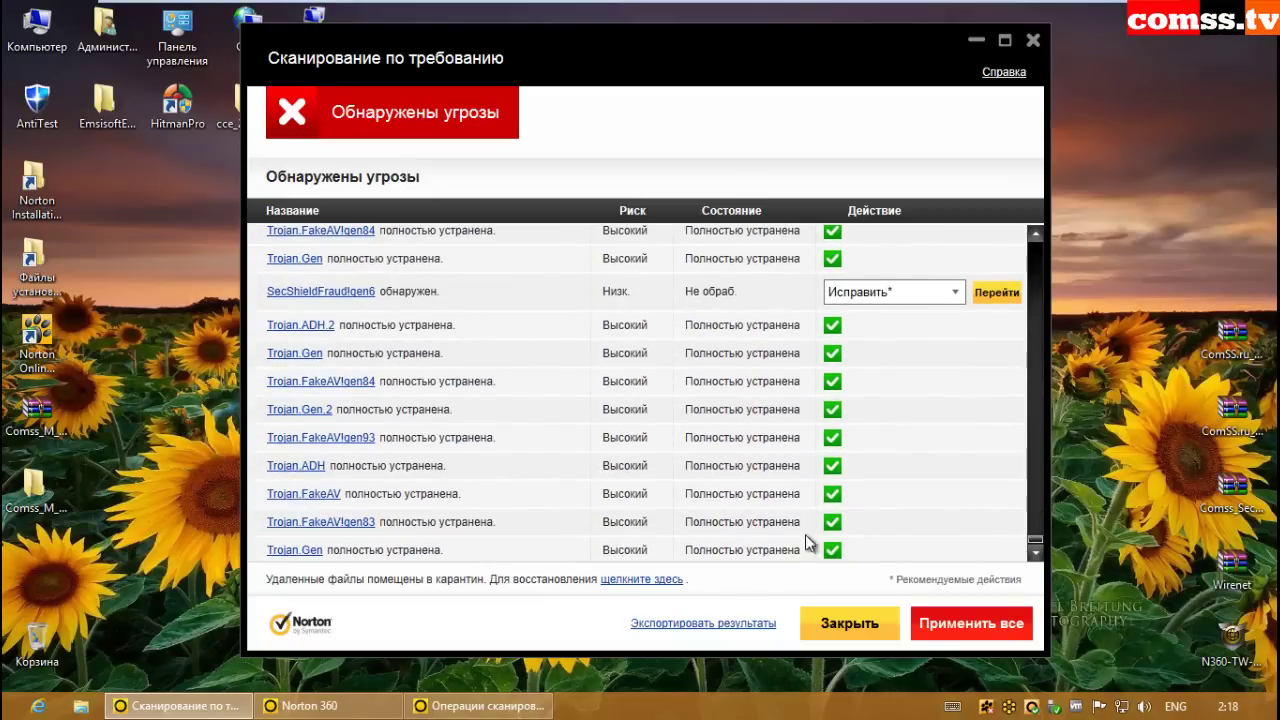
{"action": "left_click", "coordinate": [962, 623]}
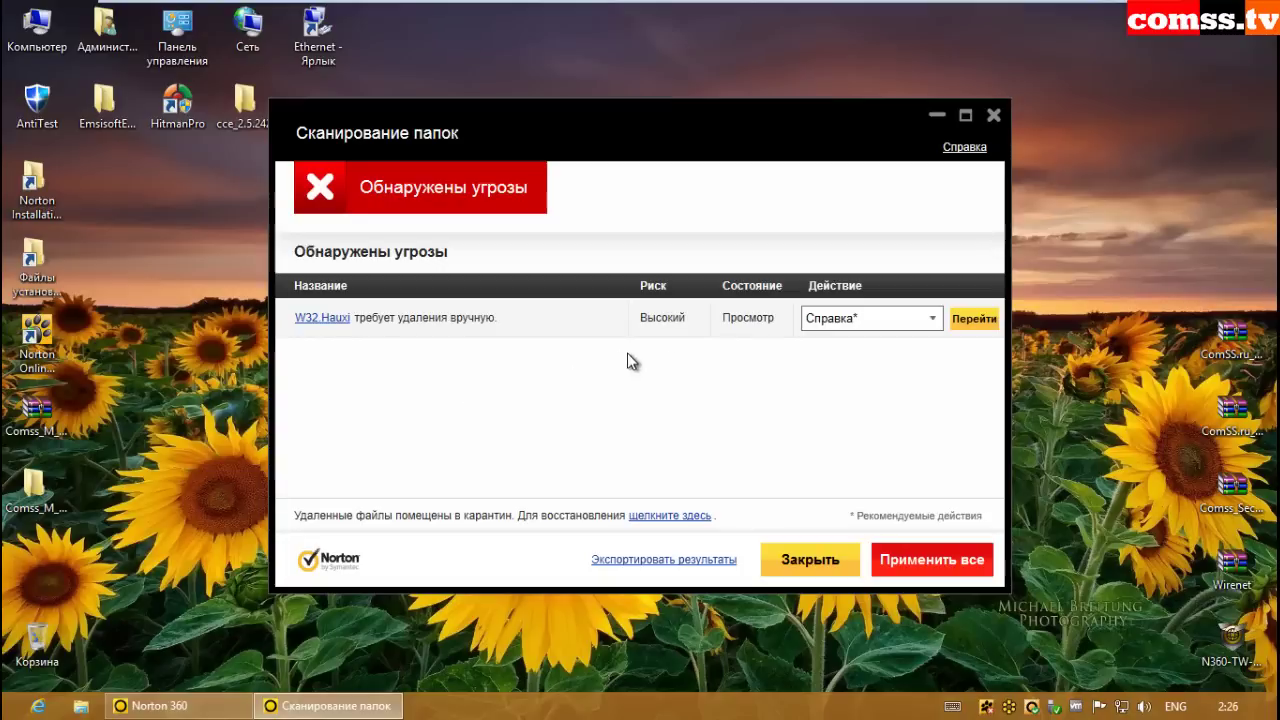
- Review the File Insight activity, origin and general details of comss_5 (120).exe, the W32.Hauxi threat requiring manual removal
{"action": "left_click", "coordinate": [935, 320]}
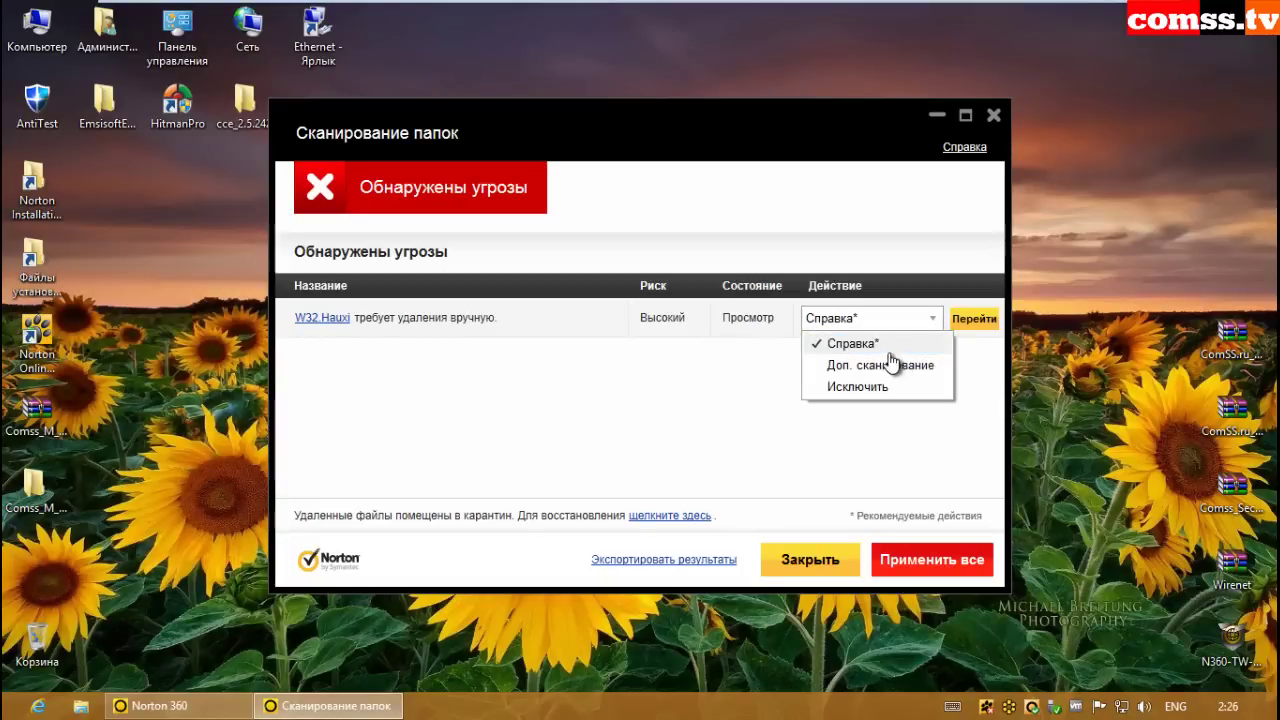
{"action": "left_click", "coordinate": [905, 367]}
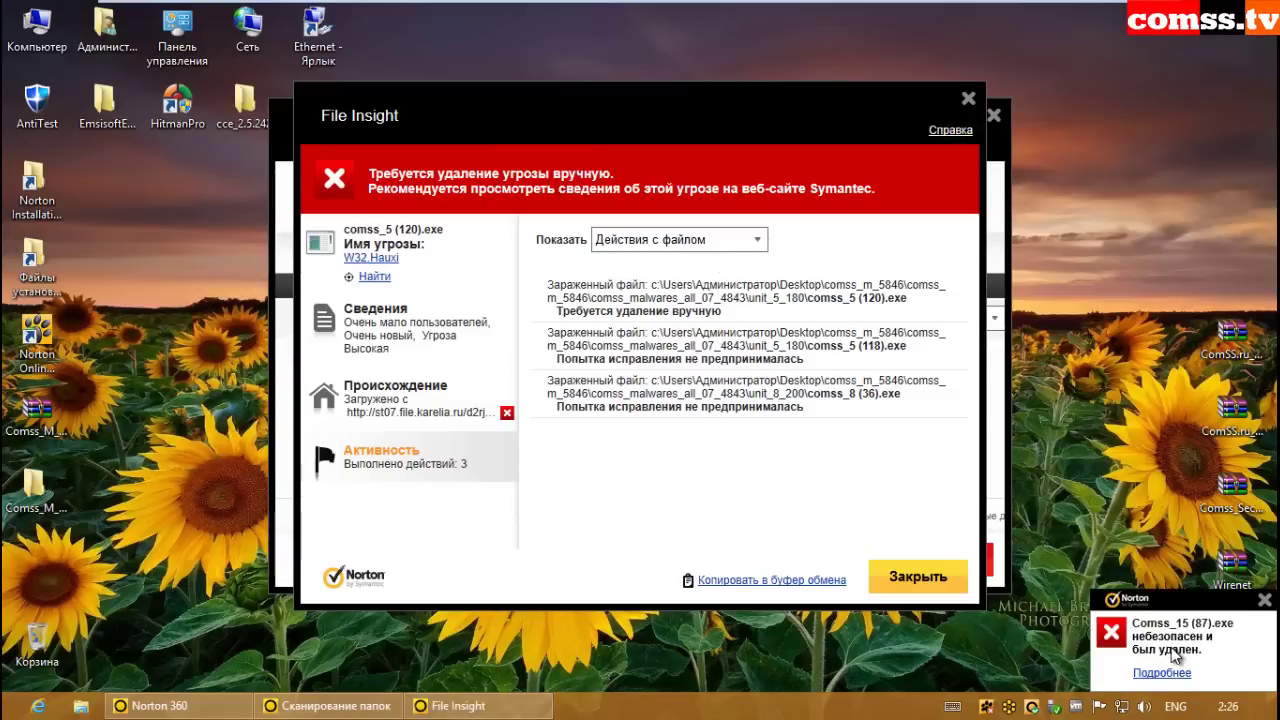
{"action": "left_click", "coordinate": [378, 405]}
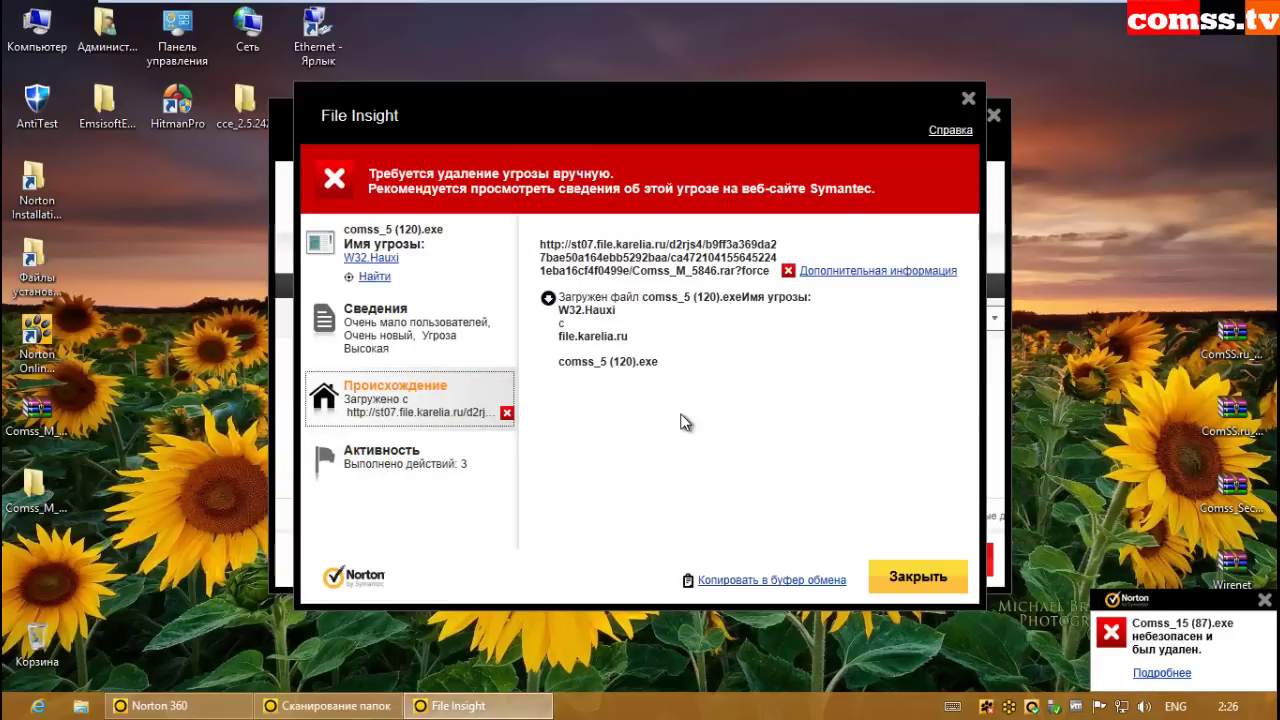
{"action": "left_click", "coordinate": [355, 317]}
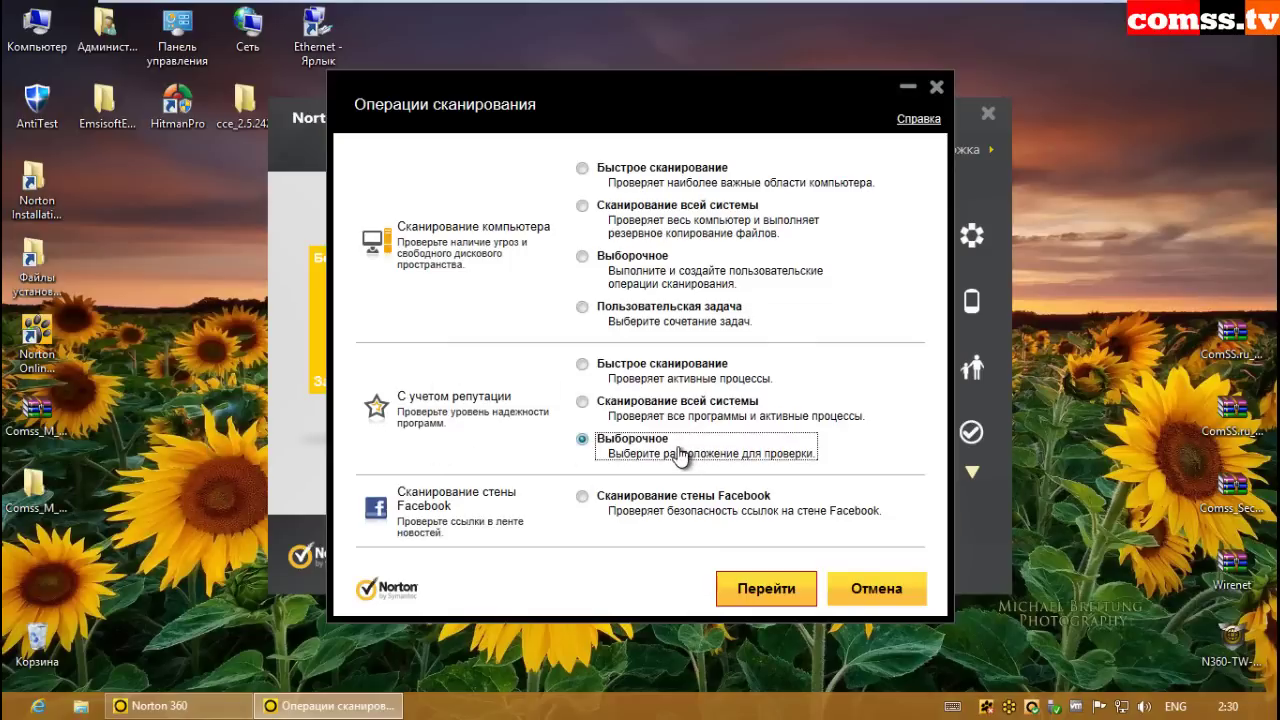
- Run a custom reputation scan on the Comss_M_5846 folder and open the details of the threats found
{"action": "left_click", "coordinate": [814, 586]}
{"action": "double_click", "coordinate": [578, 404]}
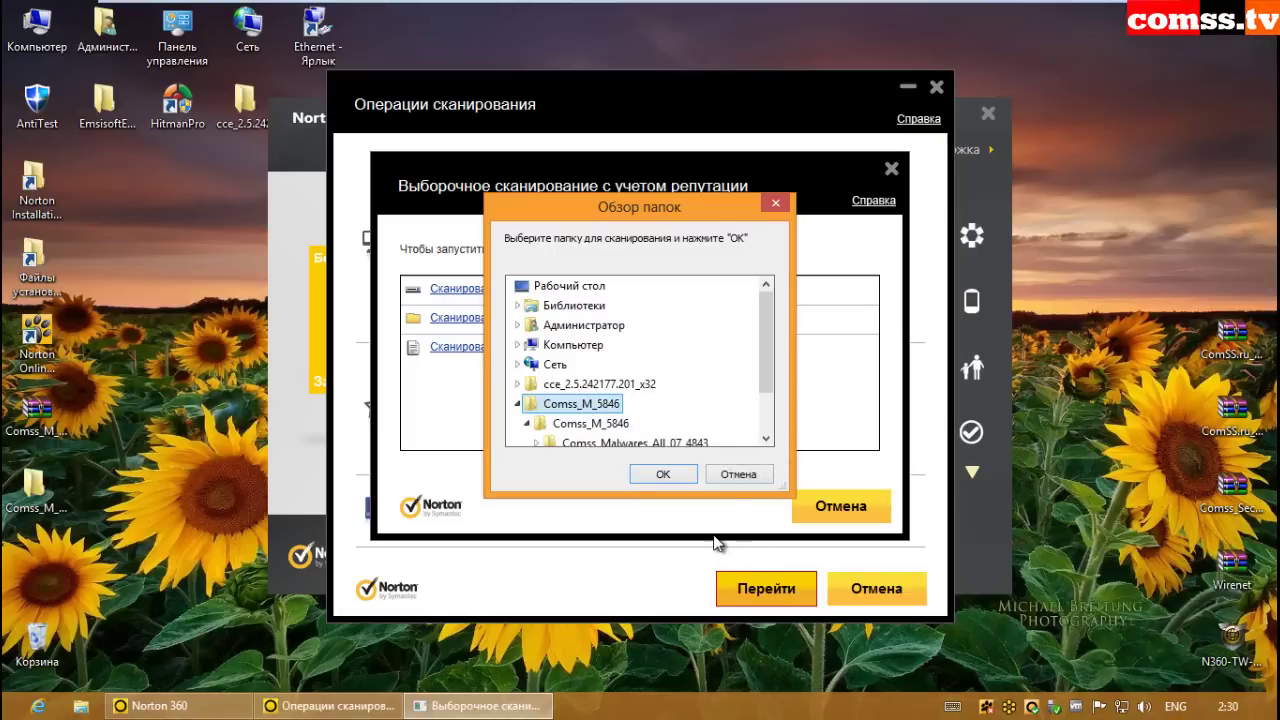
{"action": "left_click", "coordinate": [680, 474]}
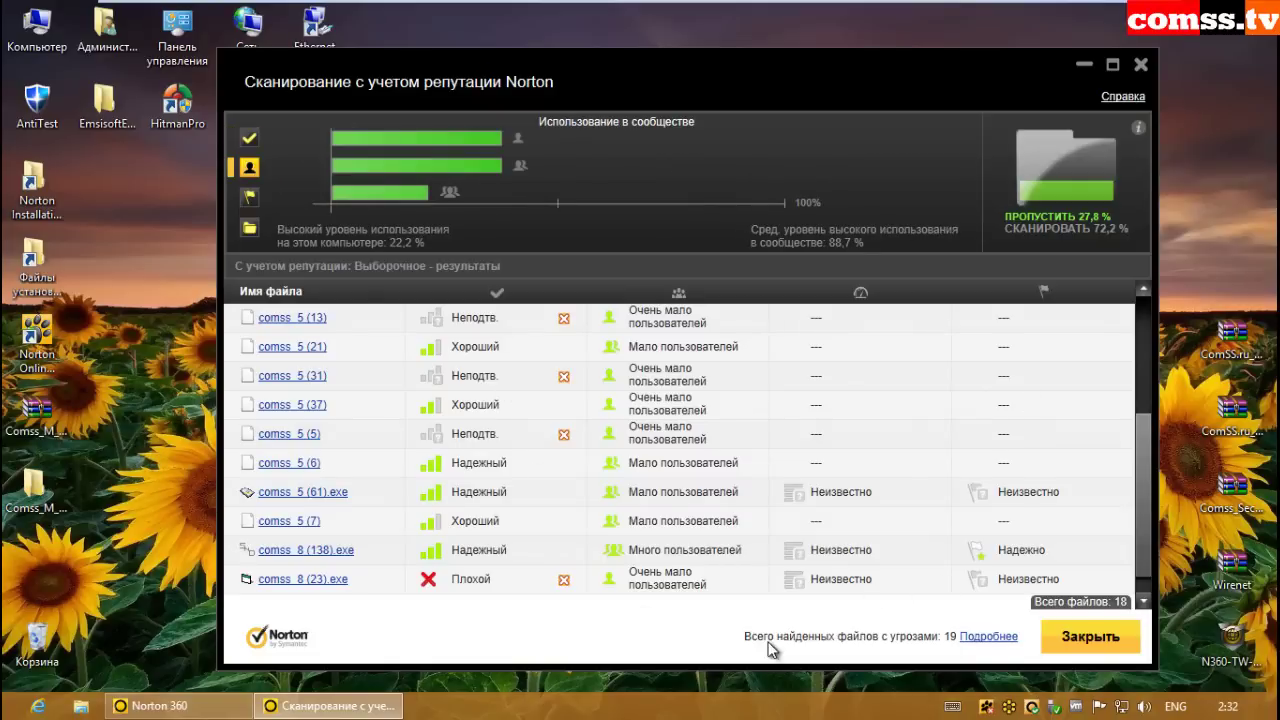
{"action": "left_click", "coordinate": [990, 636]}
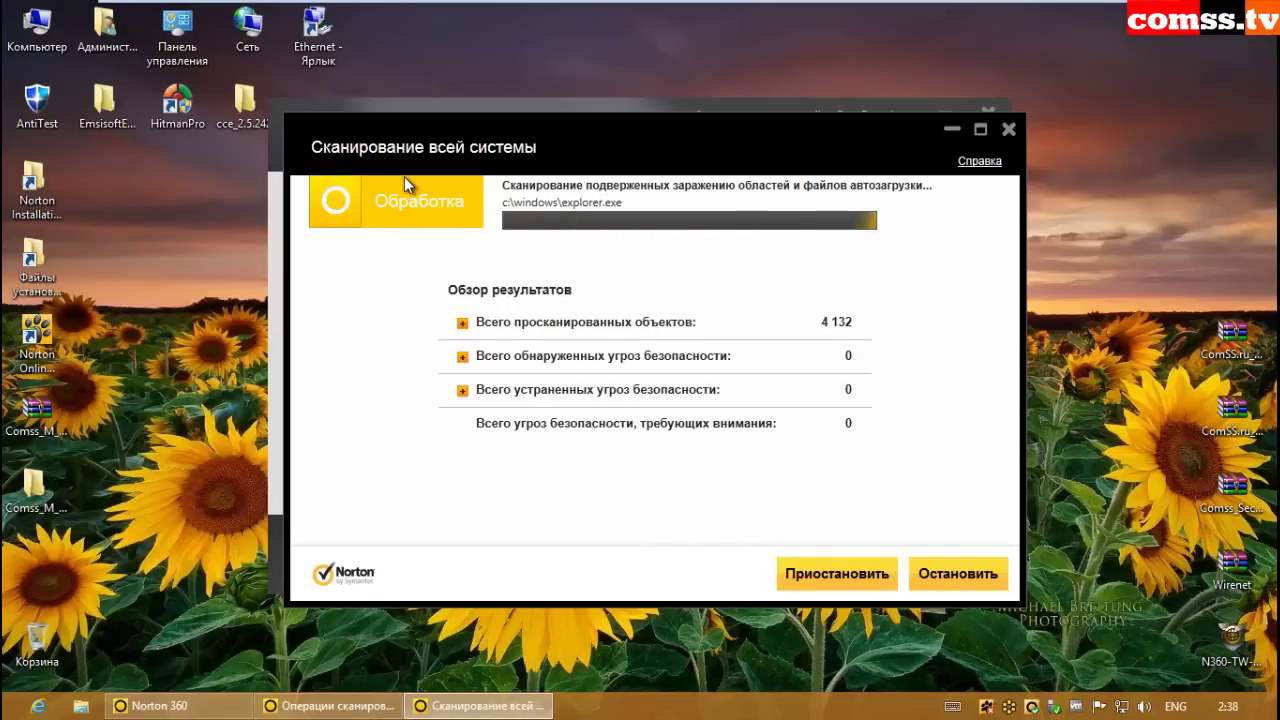
- Move the full system scan window down to check the task progress behind it, and dismiss the Norton threat notifications
{"action": "left_click_drag", "start_coordinate": [724, 150], "coordinate": [714, 517]}
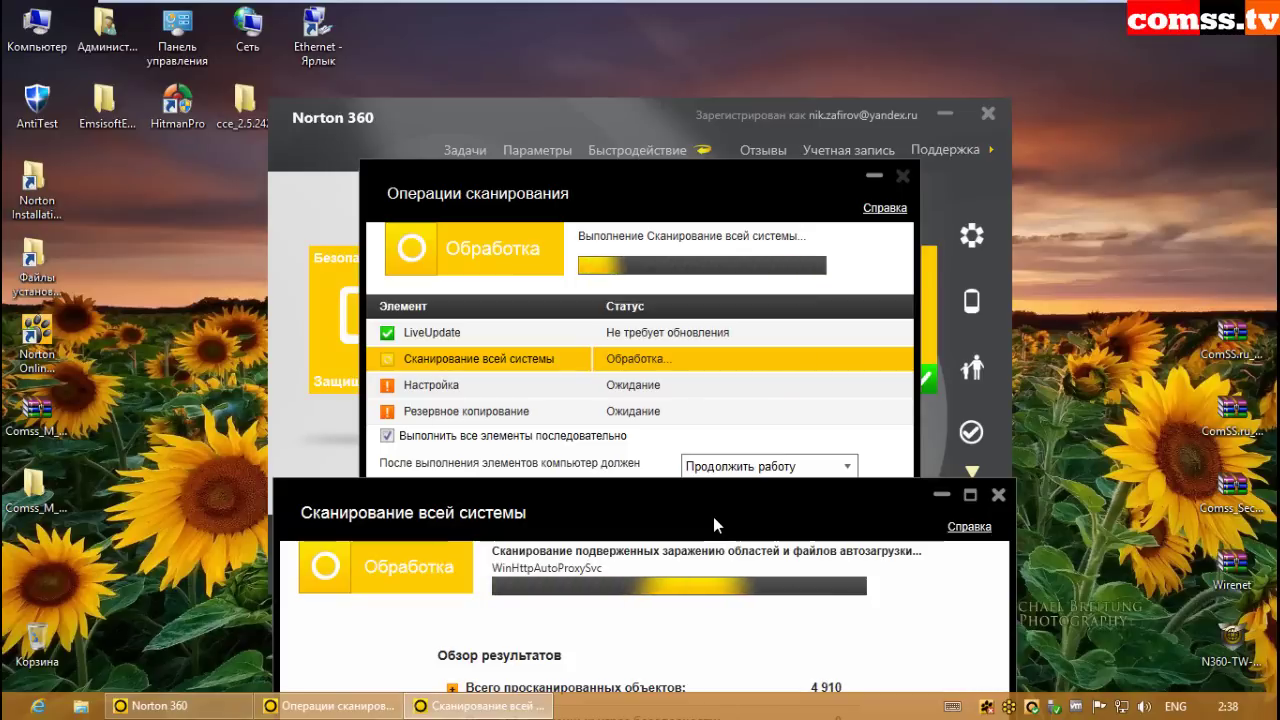
{"action": "left_click_drag", "start_coordinate": [713, 516], "coordinate": [726, 560]}
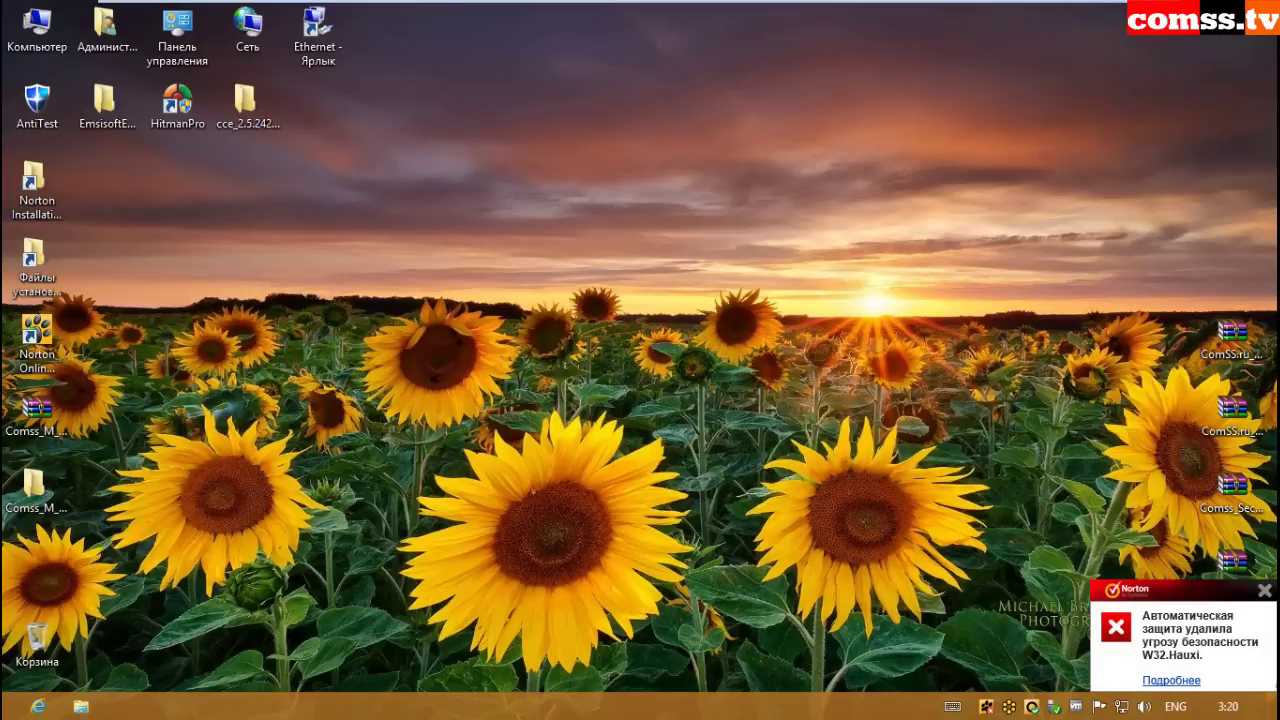
{"action": "left_click", "coordinate": [1263, 592]}
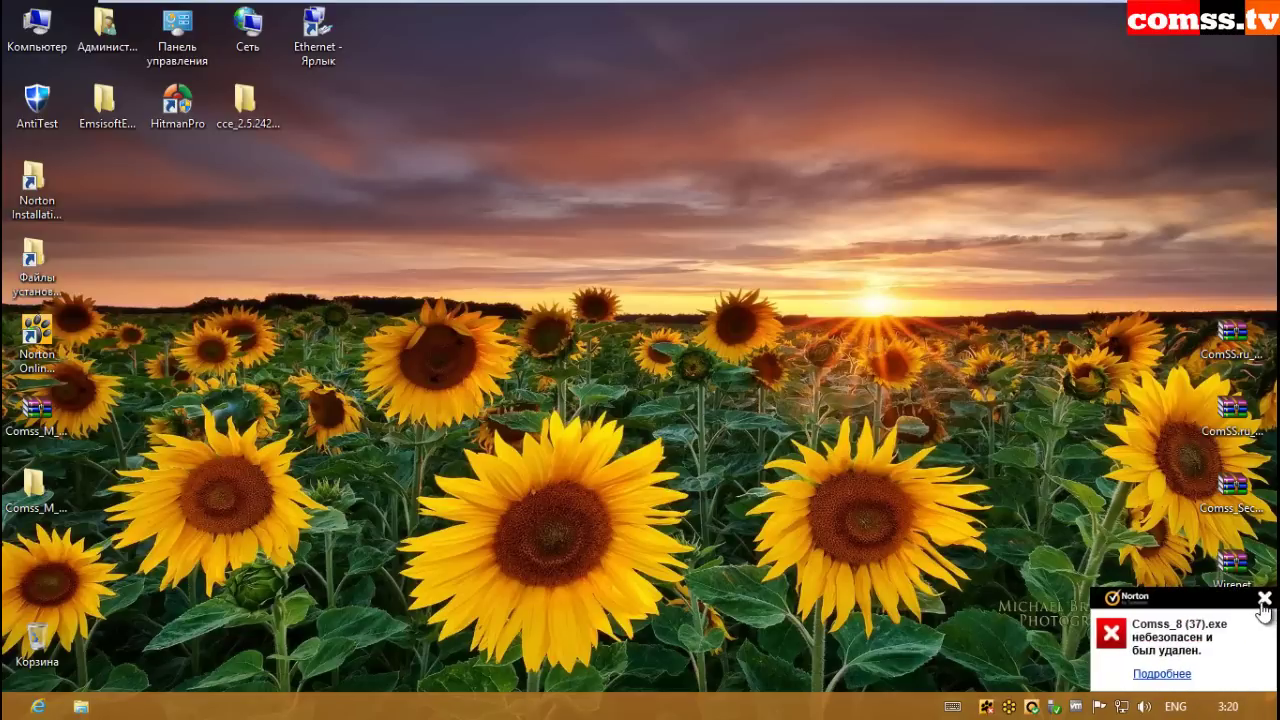
{"action": "left_click", "coordinate": [1264, 597]}
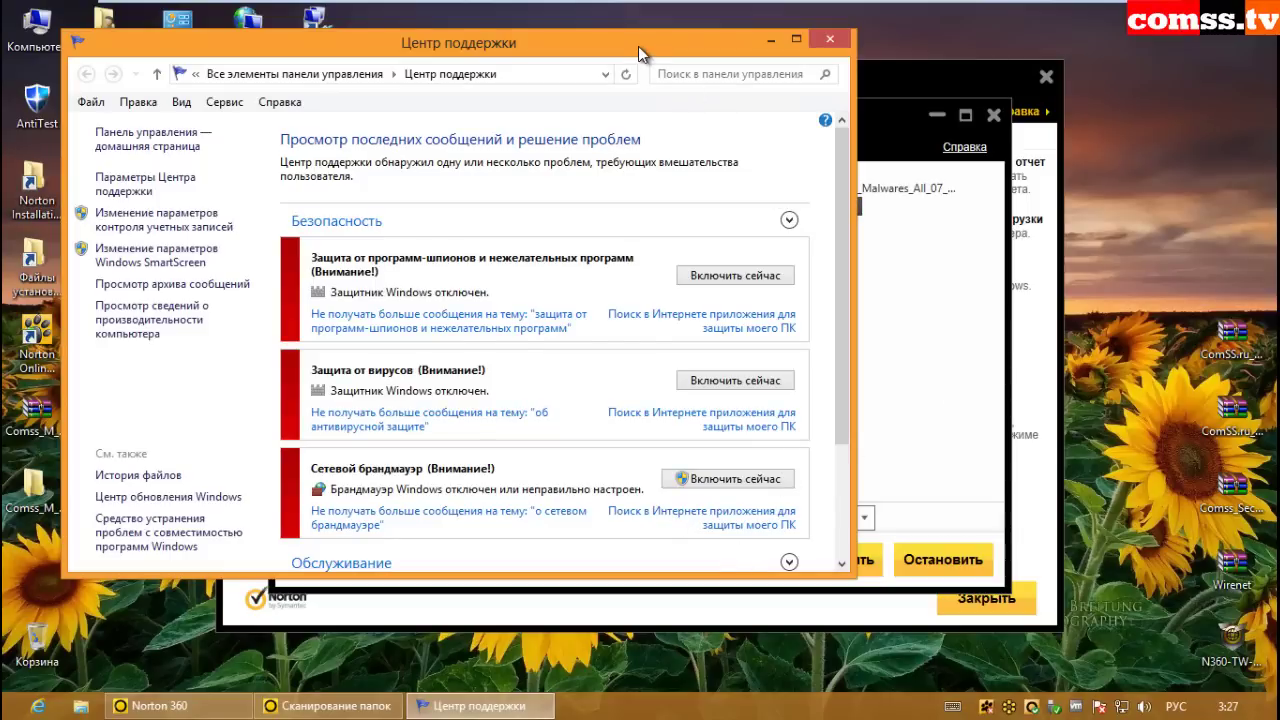
- Bring the Action Center window into clear view and review its security messages while the folder scan runs
{"action": "left_click_drag", "start_coordinate": [638, 46], "coordinate": [894, 48]}
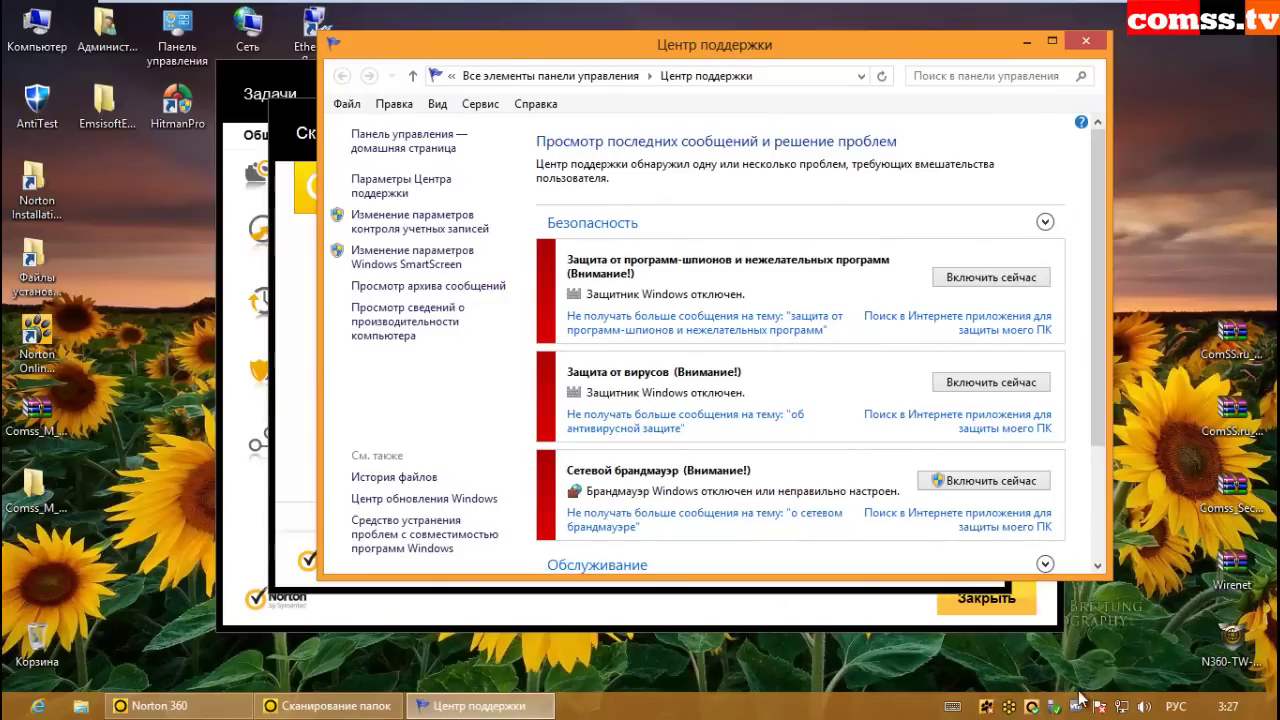
{"action": "mouse_move", "coordinate": [1100, 710]}
{"action": "left_click", "coordinate": [985, 518]}
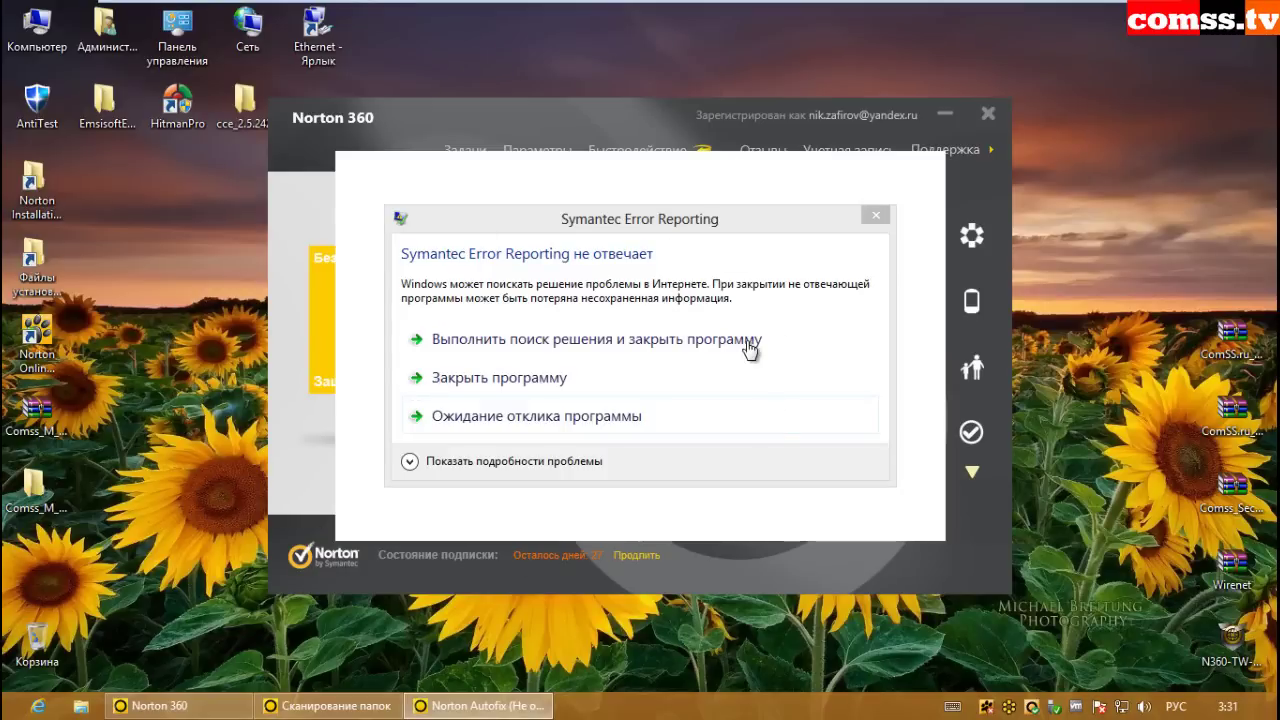
- Show the problem details of the unresponsive Symantec Error Reporting program and switch back to Norton 360
{"action": "left_click", "coordinate": [510, 461]}
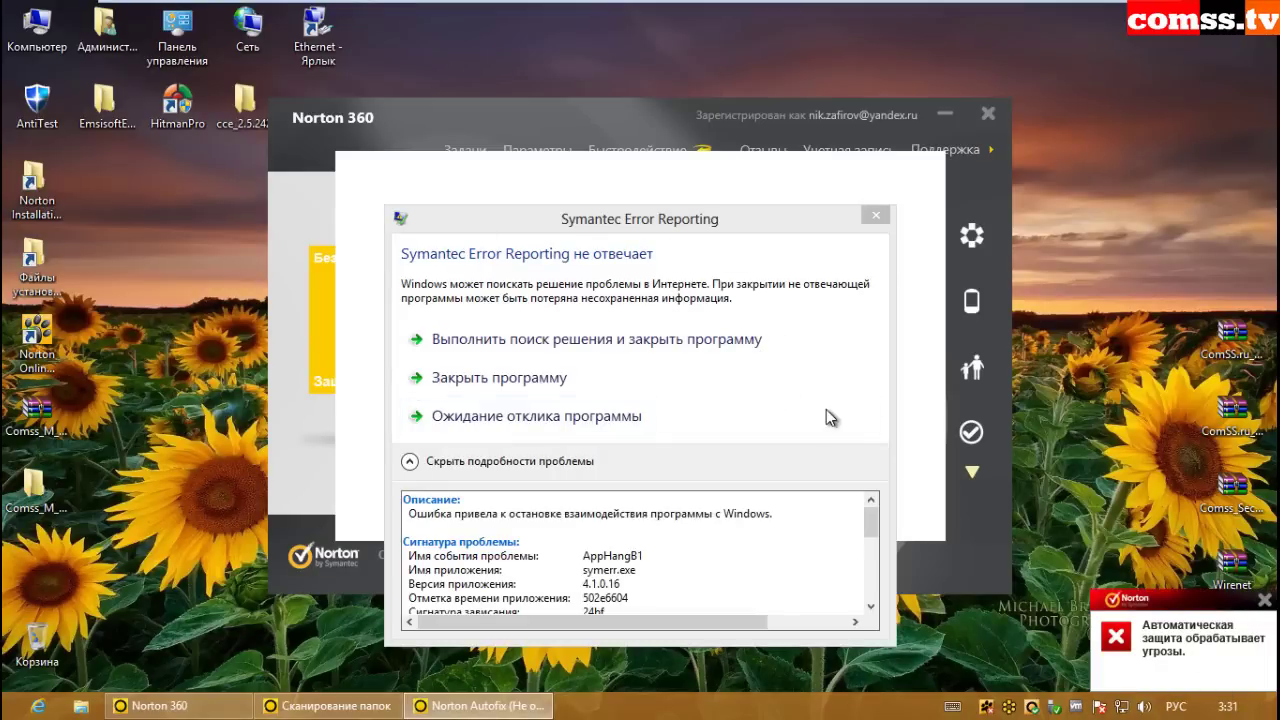
{"action": "left_click", "coordinate": [178, 708]}
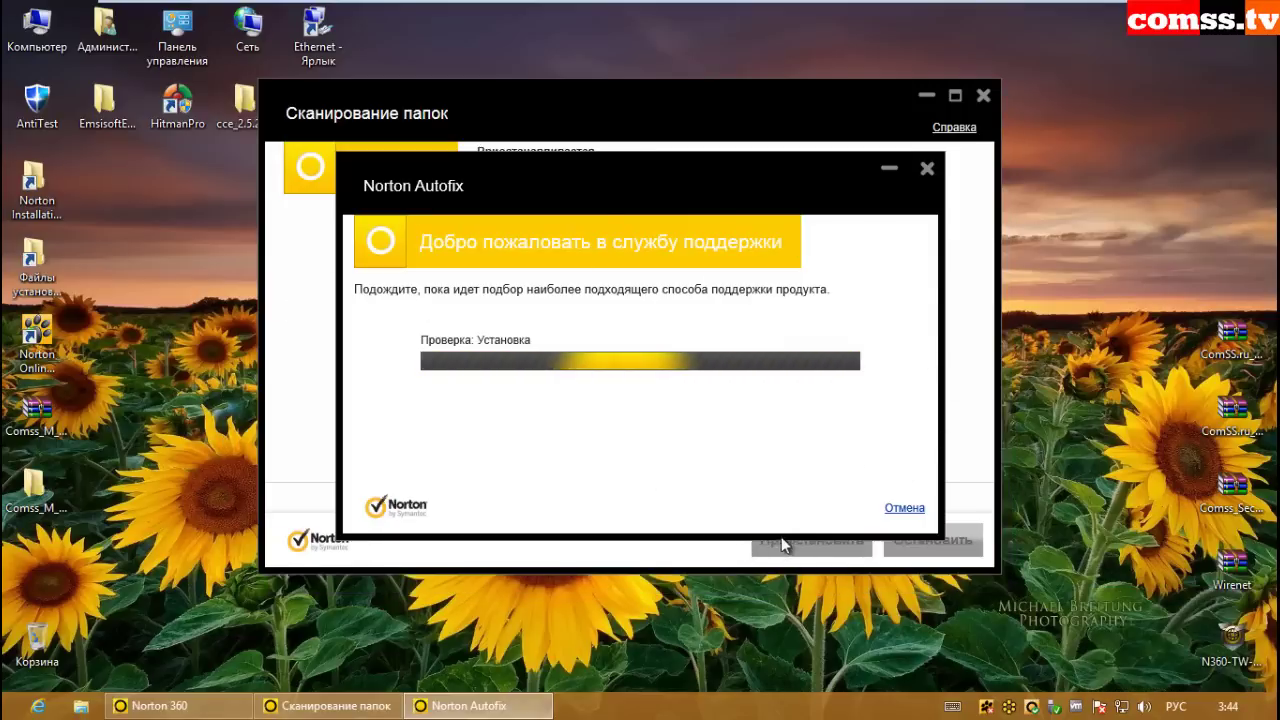
- Open Action Center while Norton Autofix is running, check the virus, spyware and firewall protection status, and close it
{"action": "right_click", "coordinate": [1106, 706]}
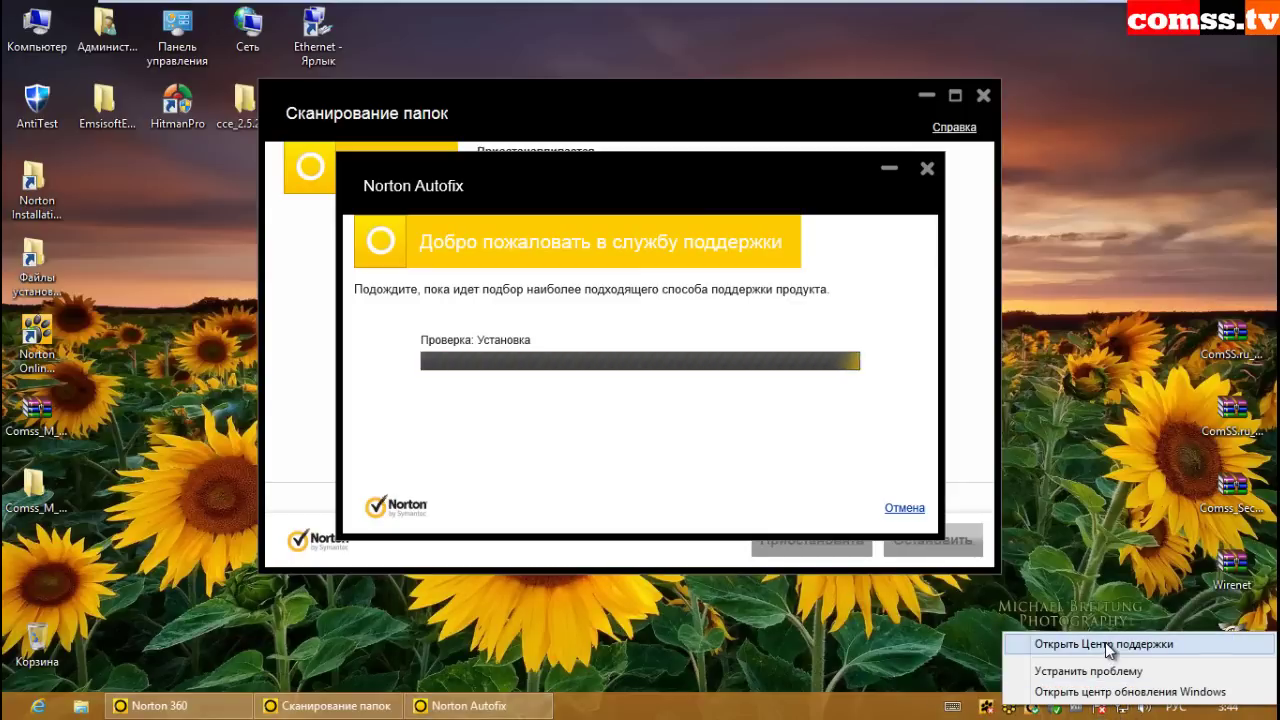
{"action": "left_click", "coordinate": [1105, 642]}
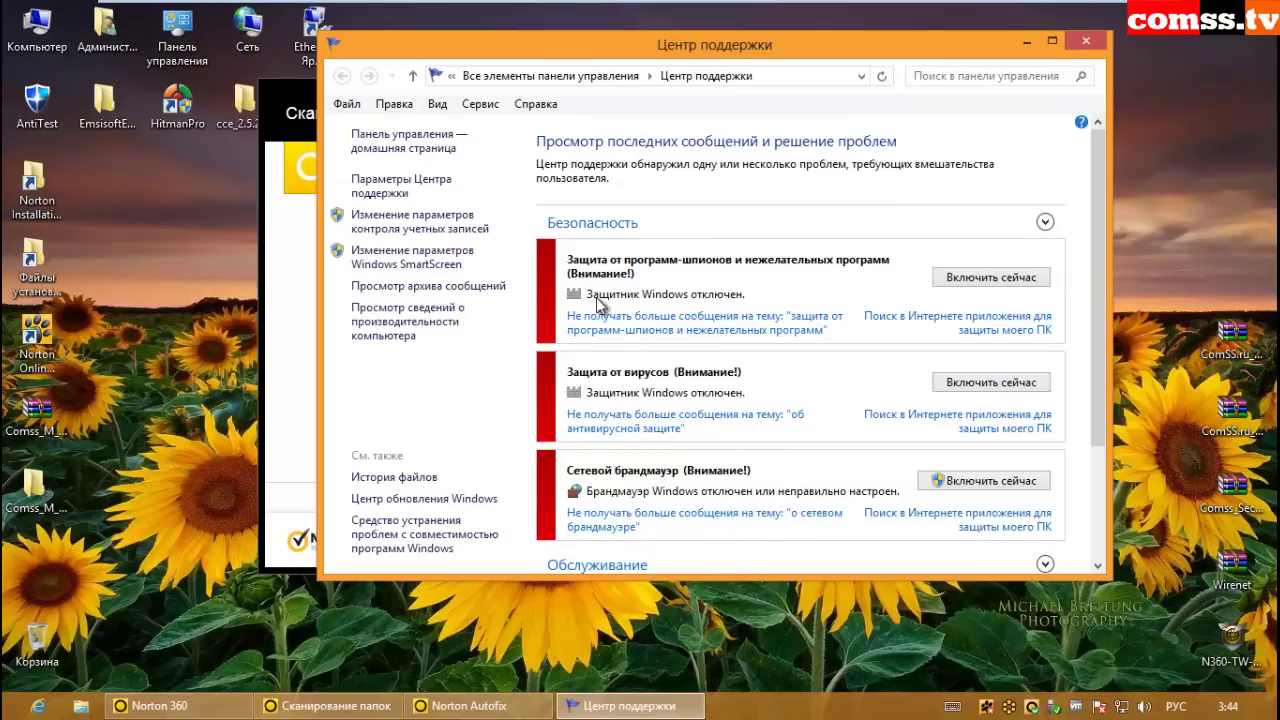
{"action": "left_click", "coordinate": [1087, 41]}
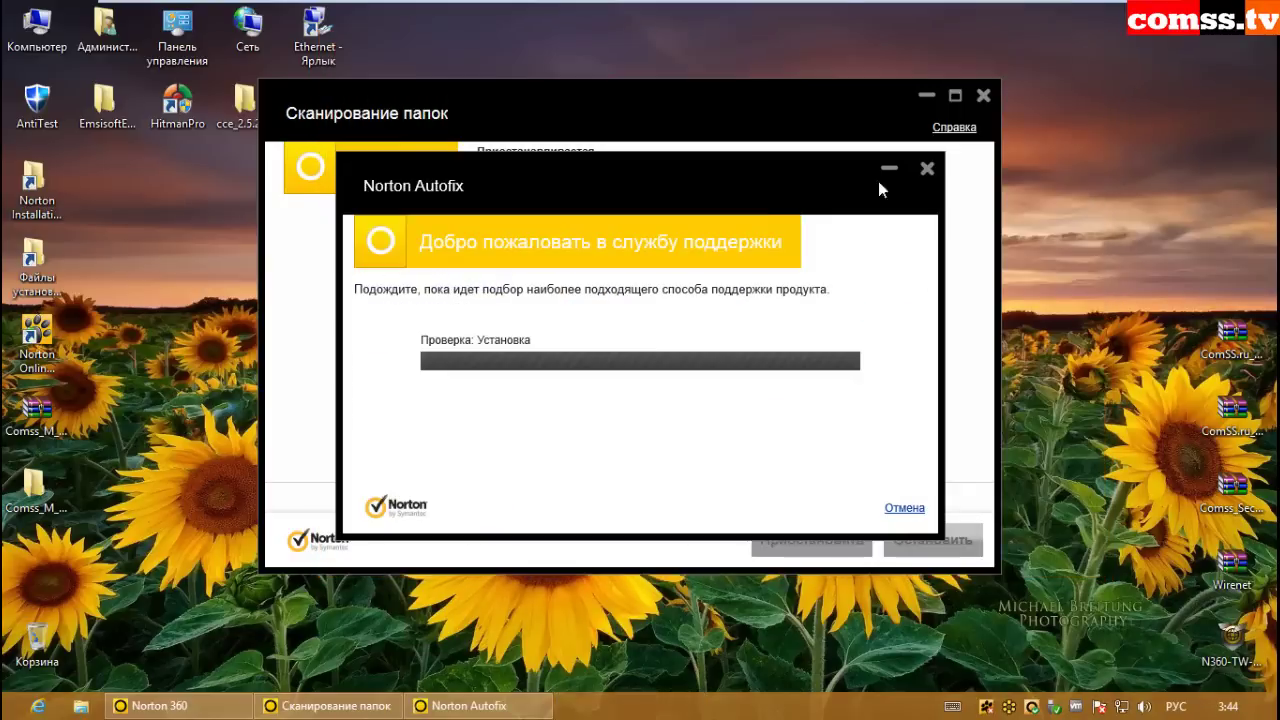
- Check the Windows Firewall status in Control Panel for private and public networks, and close the window
{"action": "double_click", "coordinate": [177, 30]}
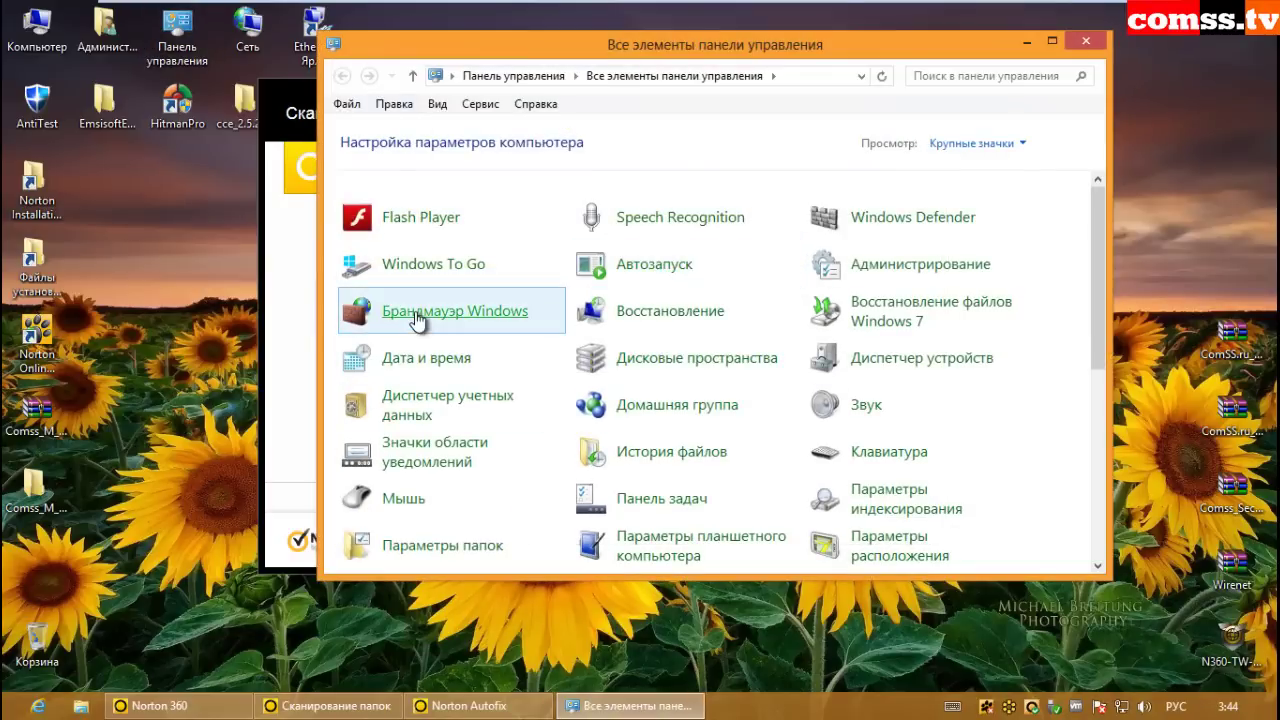
{"action": "left_click", "coordinate": [587, 291]}
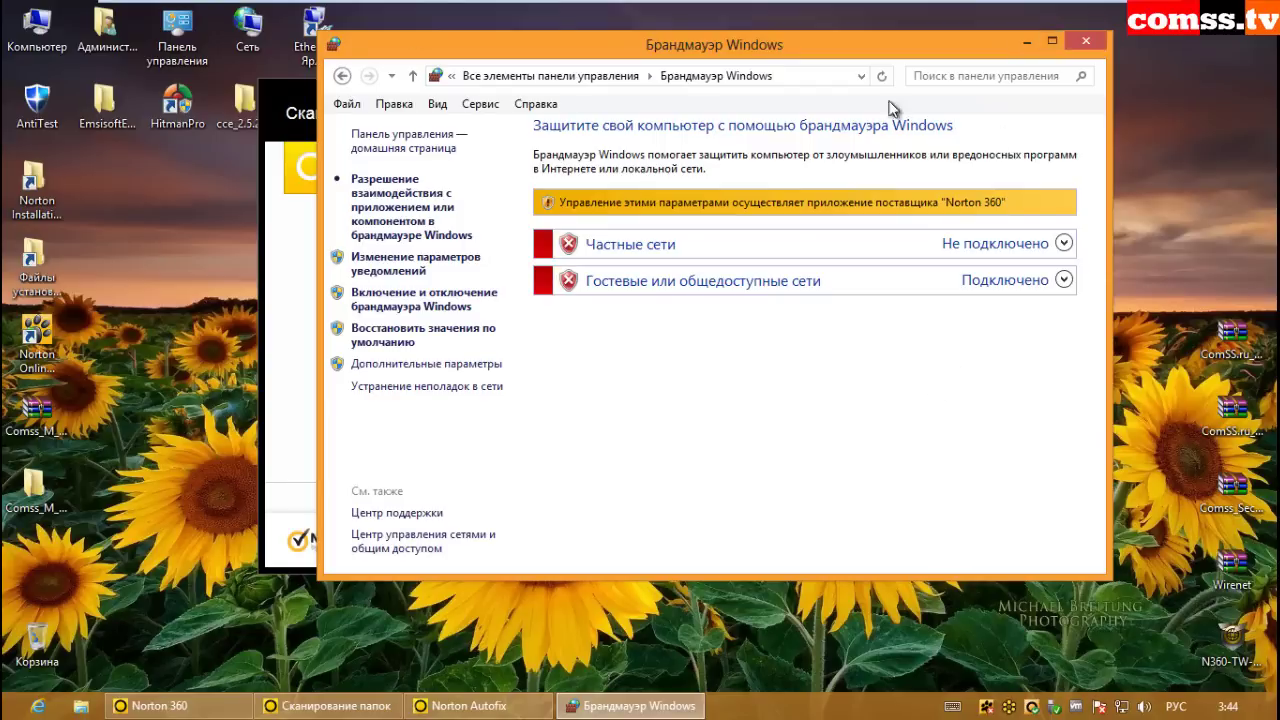
{"action": "left_click", "coordinate": [1087, 41]}
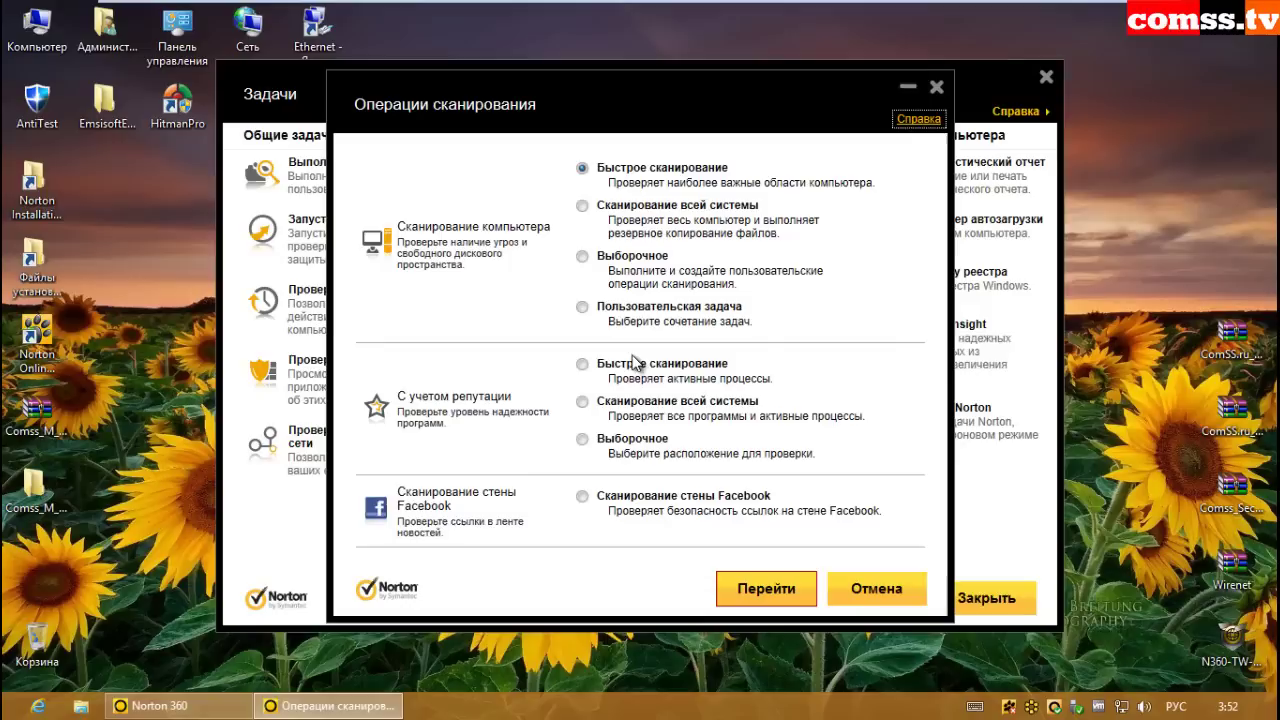
- Run a custom folder scan on Comss_M_5846 with Norton 360 and close the tasks window
{"action": "left_click", "coordinate": [600, 258]}
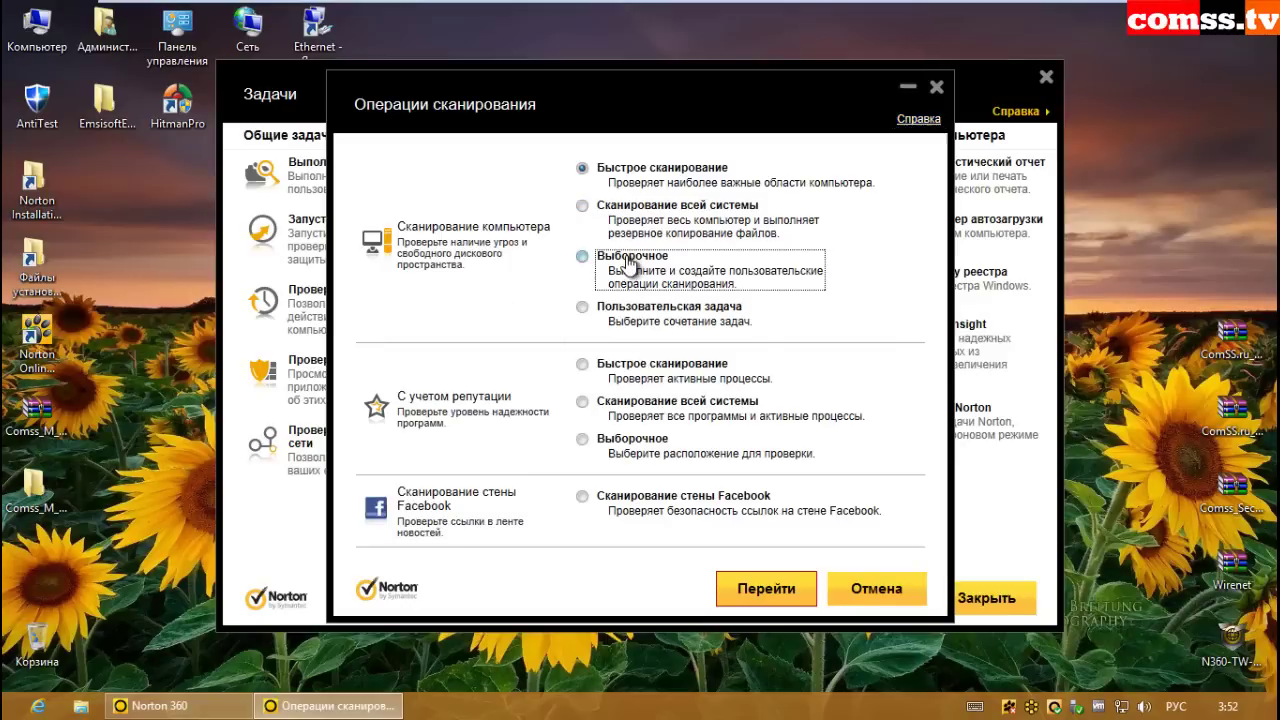
{"action": "left_click", "coordinate": [765, 589]}
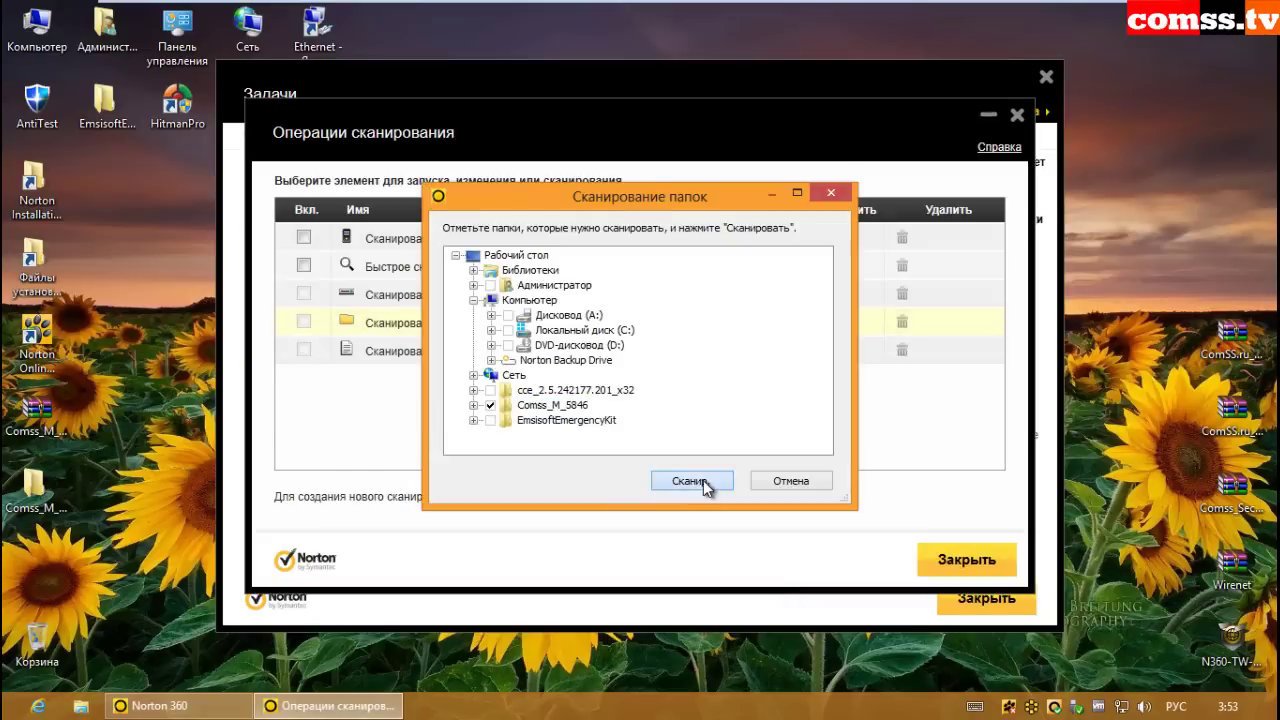
{"action": "left_click", "coordinate": [691, 483]}
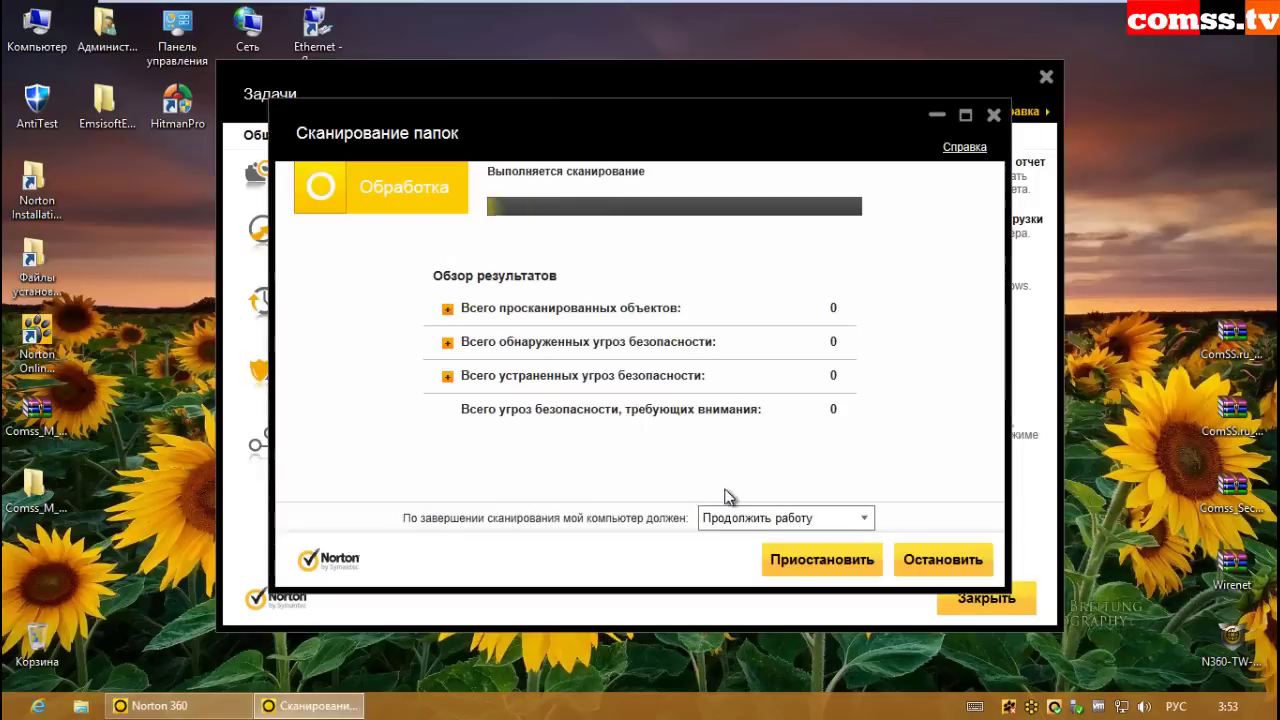
{"action": "left_click", "coordinate": [1046, 77]}
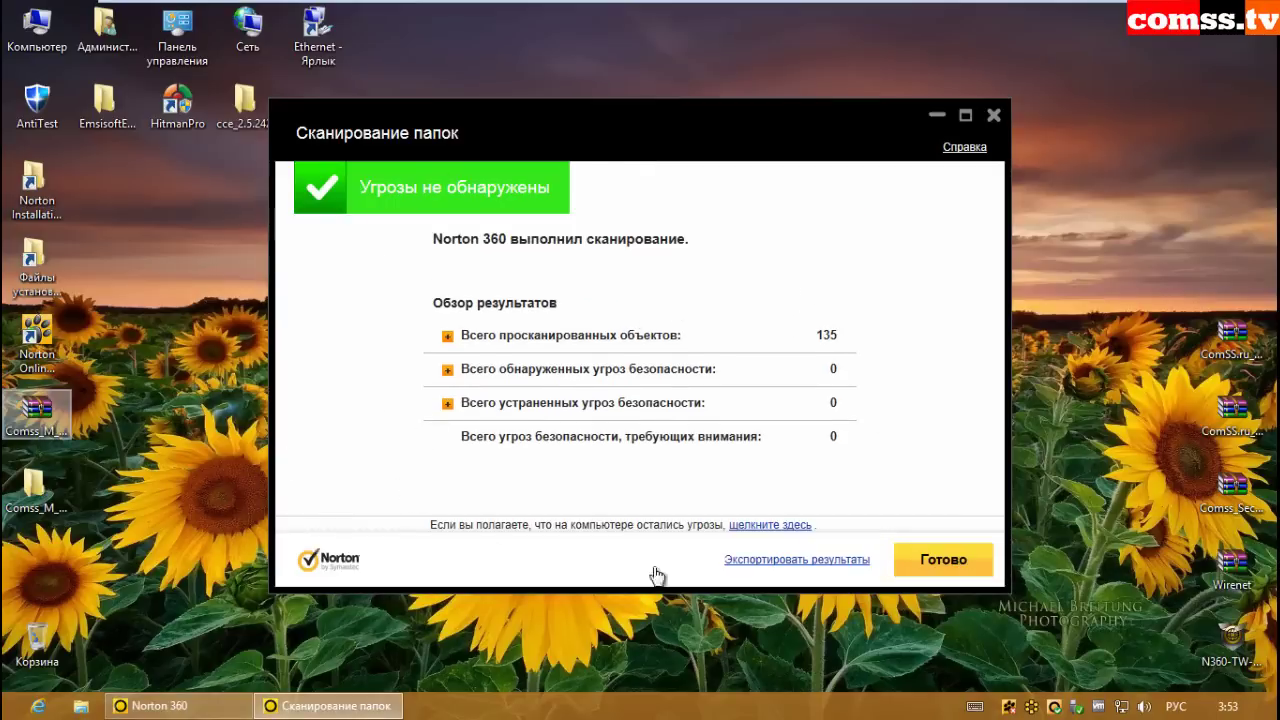
- View the breakdown of scanned objects in the folder scan results, finish the scan and close Norton 360
{"action": "left_click", "coordinate": [447, 337]}
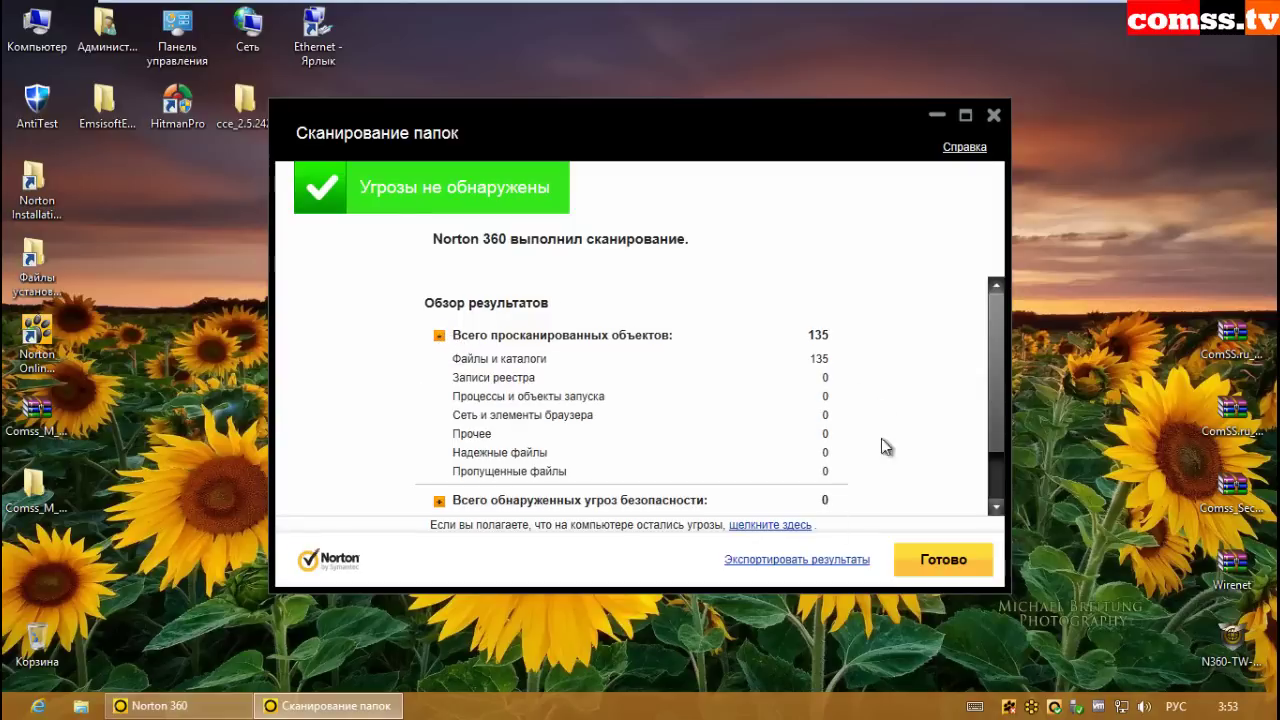
{"action": "left_click", "coordinate": [902, 563]}
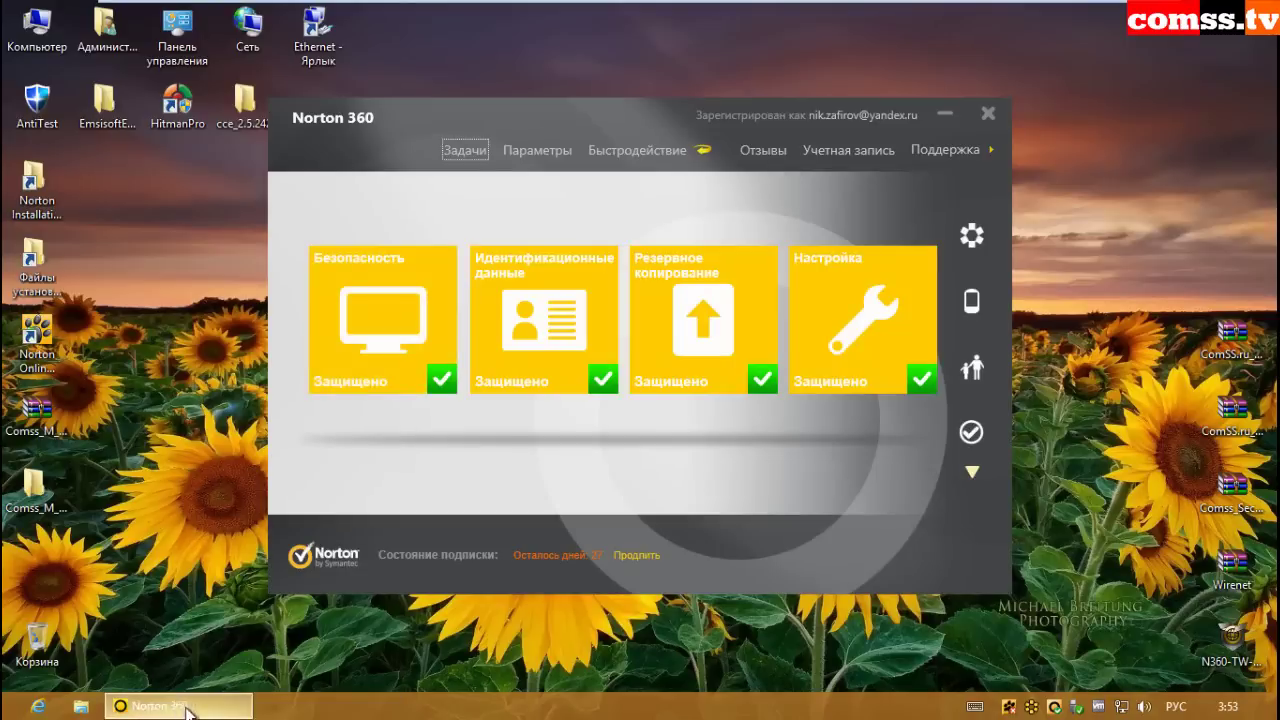
{"action": "key", "text": "alt+F4"}
- Open the properties of the Comss_M_5846 folder on the desktop
{"action": "double_click", "coordinate": [34, 488]}
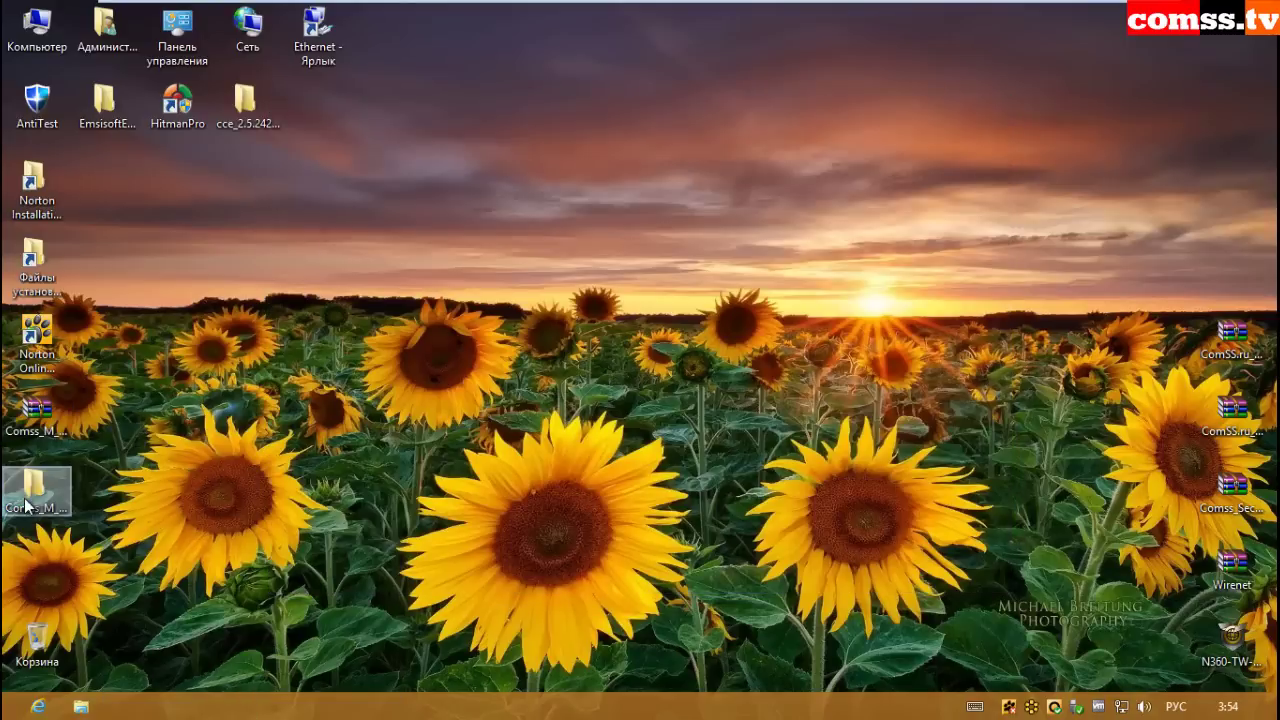
{"action": "right_click", "coordinate": [33, 488]}
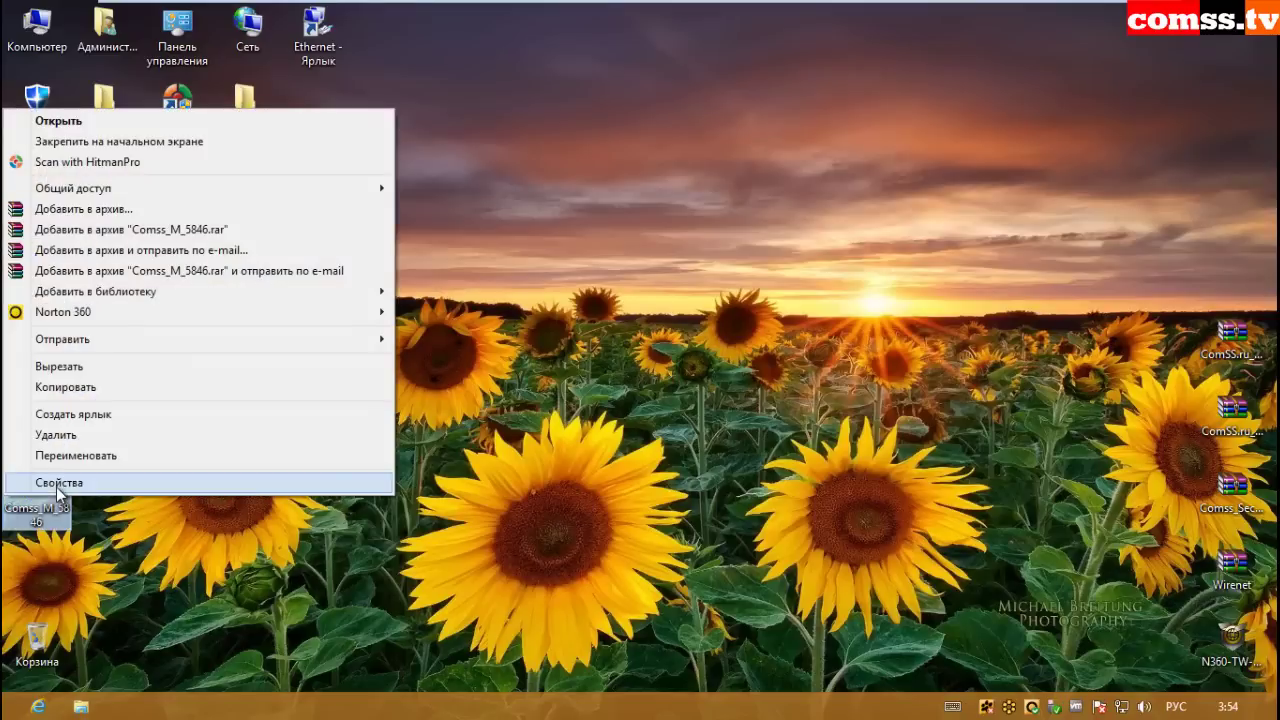
{"action": "left_click", "coordinate": [57, 486]}
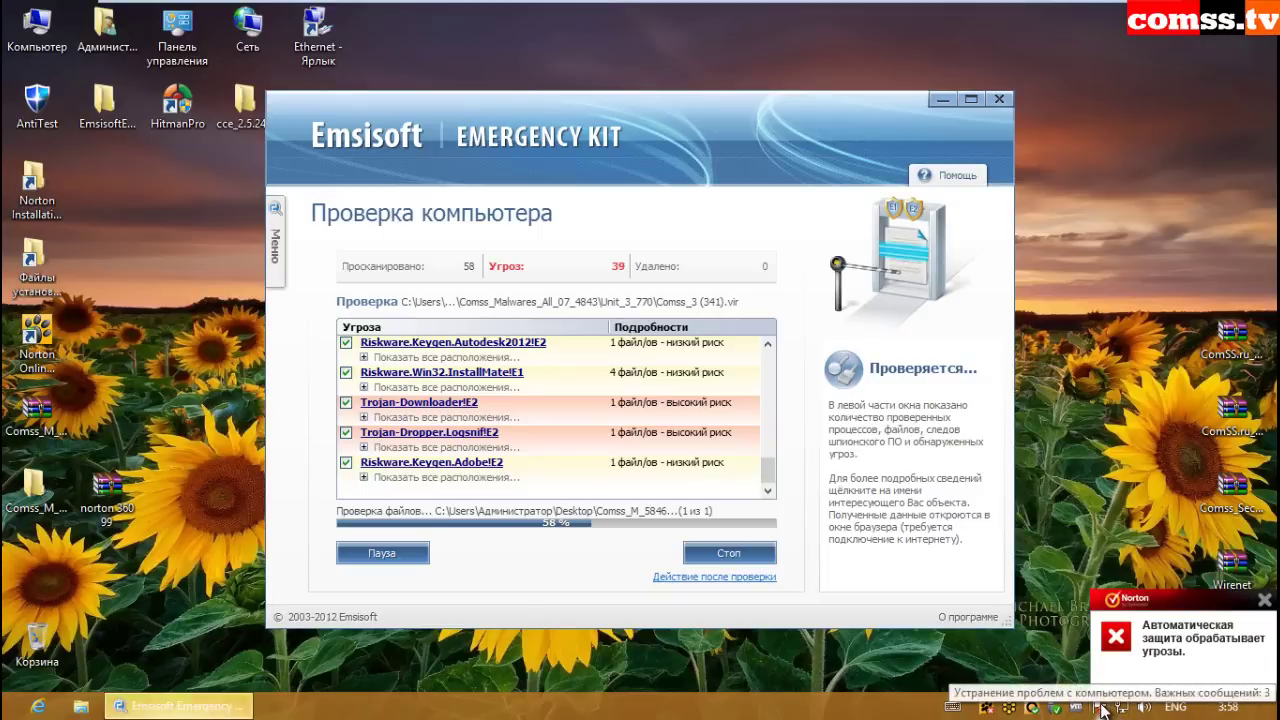
- Check the security messages in Action Center during the Emsisoft Emergency Kit scan, and close the window
{"action": "right_click", "coordinate": [1101, 707]}
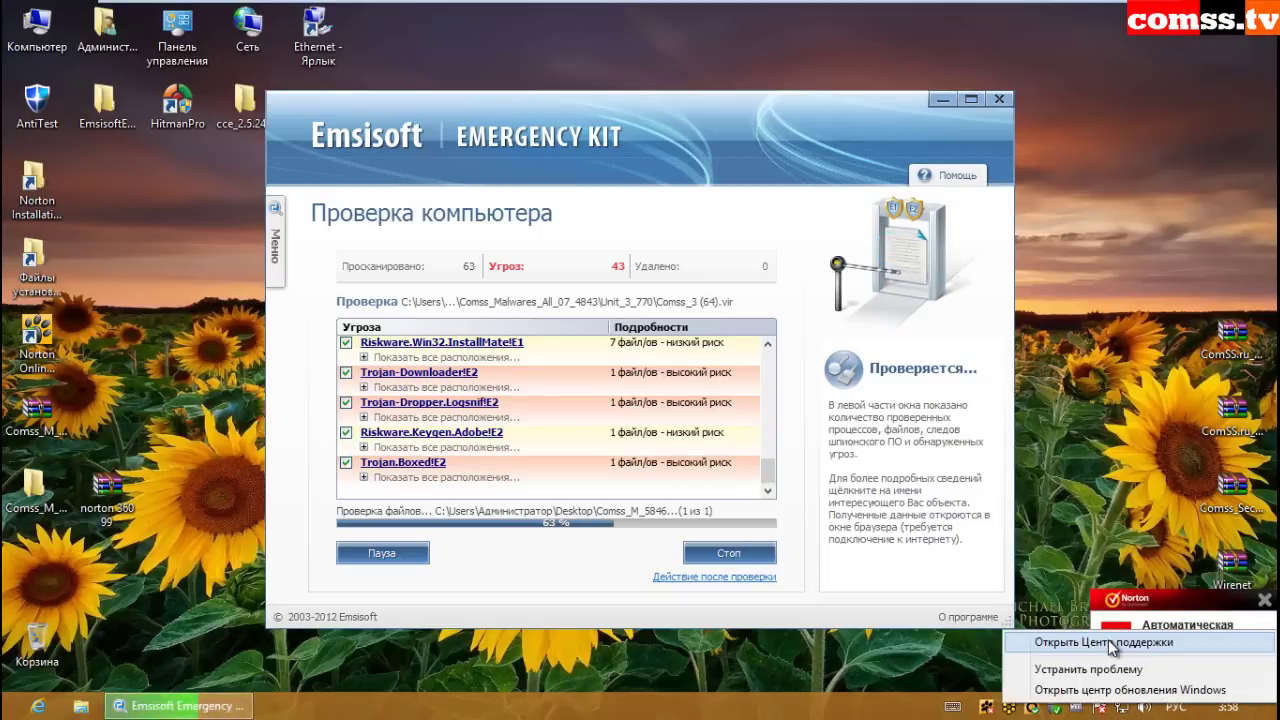
{"action": "left_click", "coordinate": [1108, 640]}
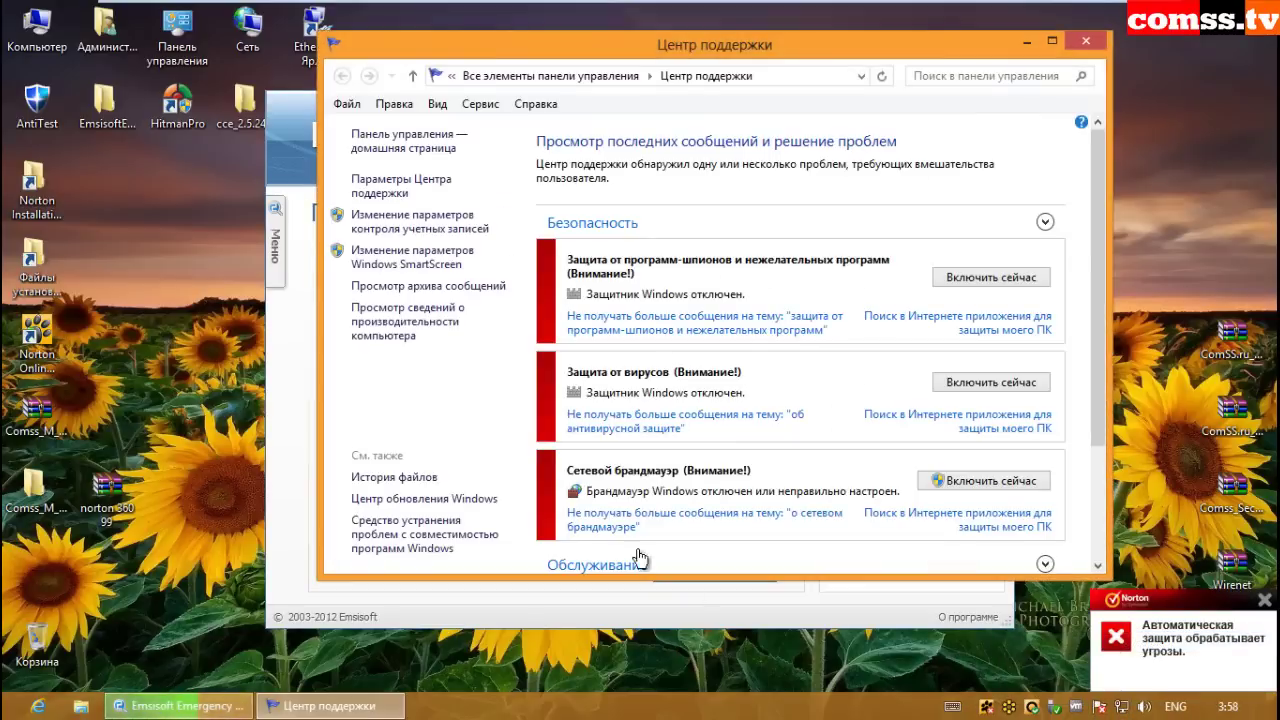
{"action": "left_click", "coordinate": [1088, 43]}
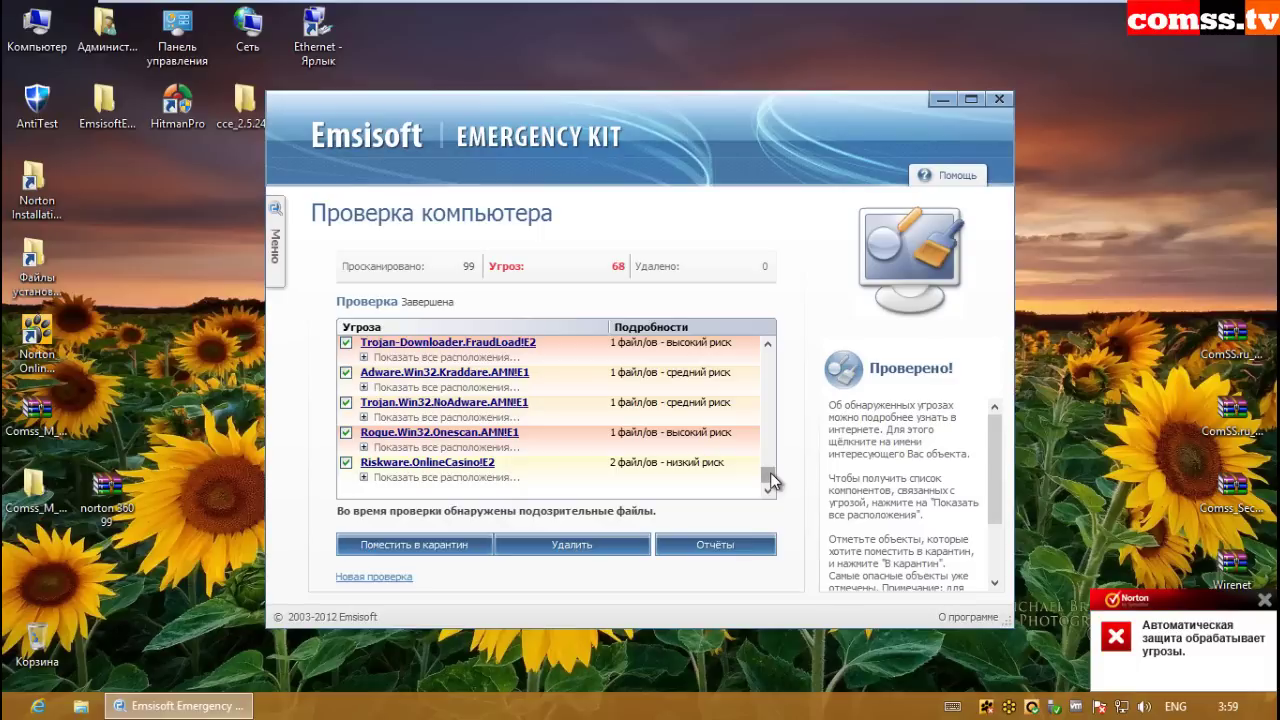
- Look through the list of threats found by the completed Emsisoft Emergency Kit scan
{"action": "left_click_drag", "start_coordinate": [771, 482], "coordinate": [771, 457]}
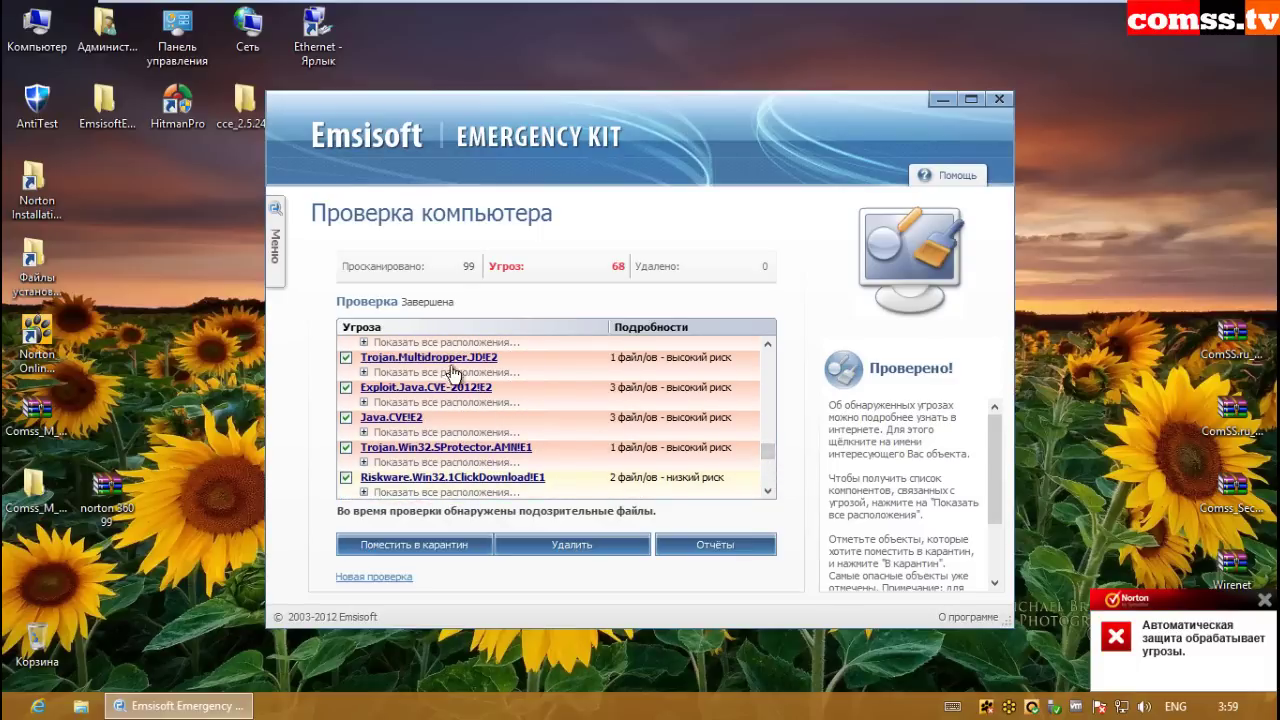
{"action": "left_click", "coordinate": [767, 378]}
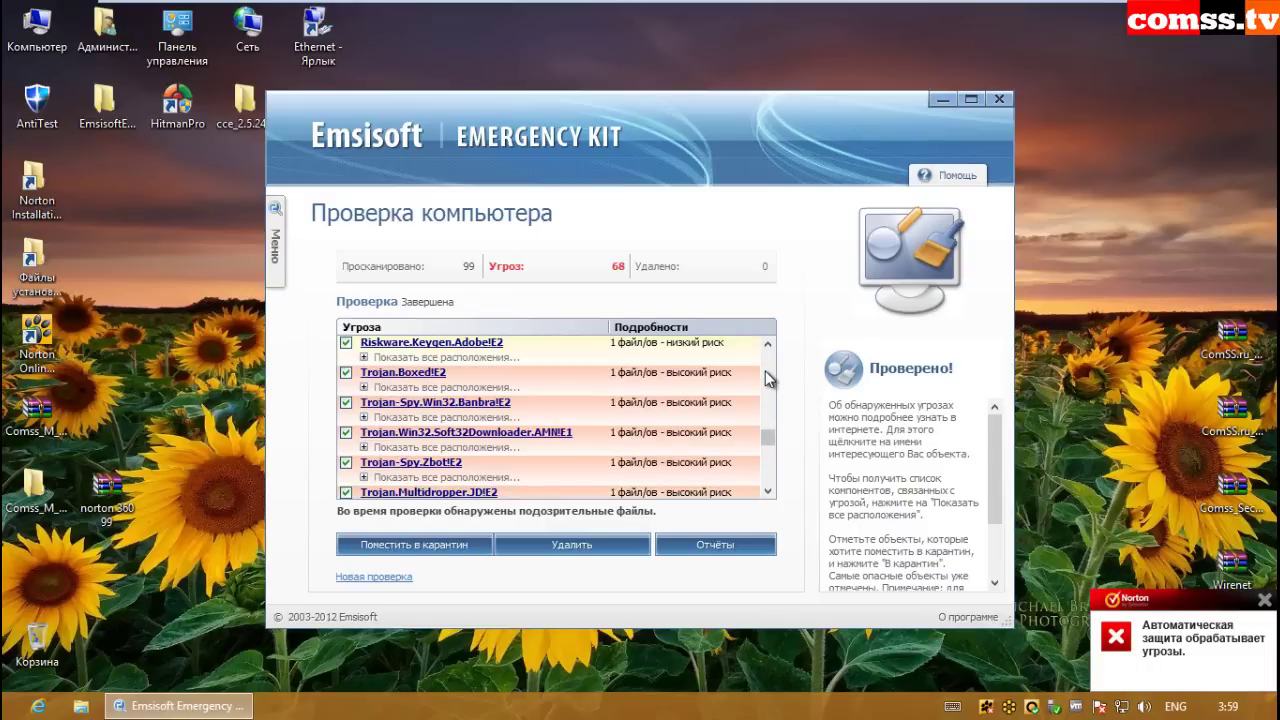
- Look through the detected threats list and show the file location of Rootkit.MBR.Locker!E2
{"action": "left_click", "coordinate": [767, 378]}
{"action": "left_click", "coordinate": [767, 378]}
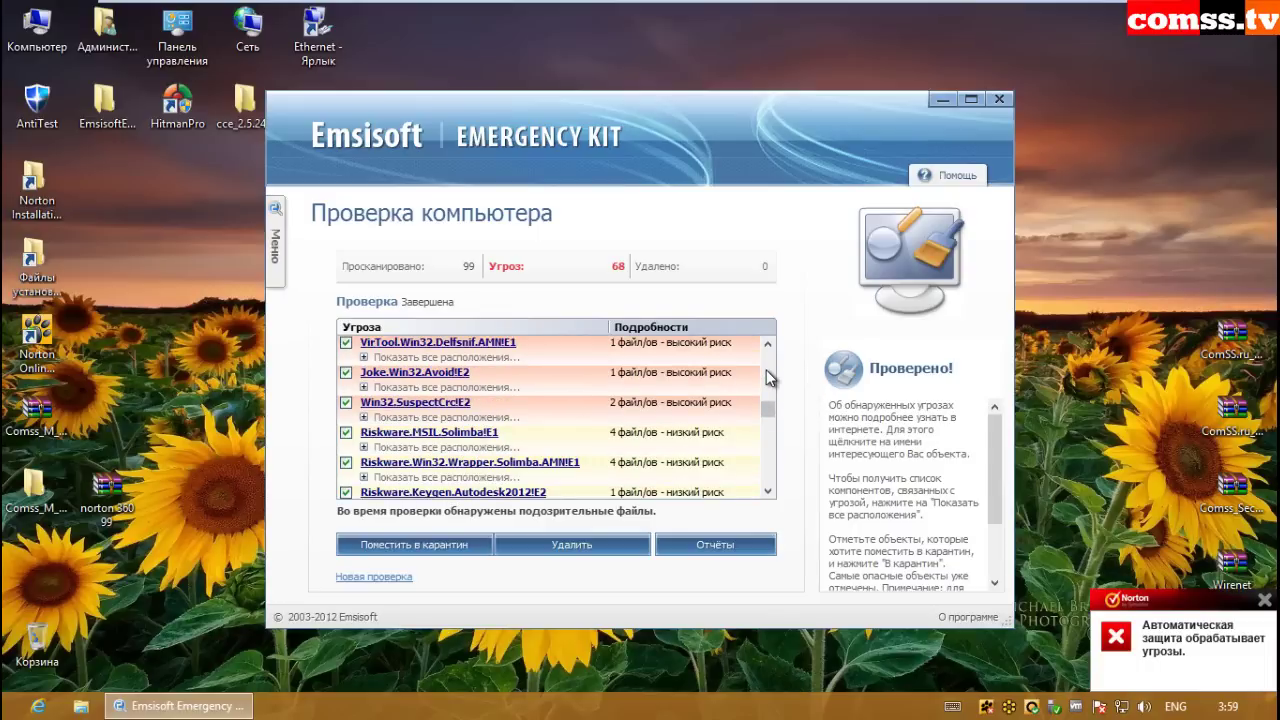
{"action": "left_click", "coordinate": [767, 378]}
{"action": "left_click", "coordinate": [767, 378]}
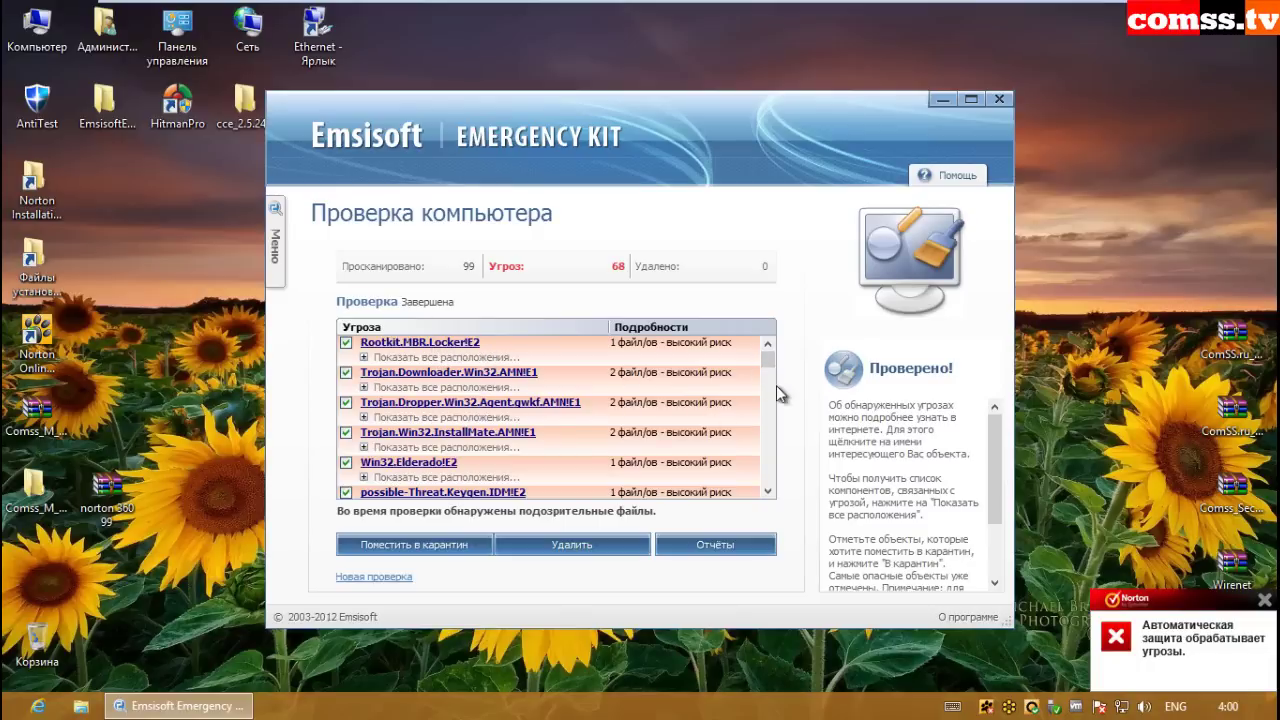
{"action": "left_click", "coordinate": [440, 357]}
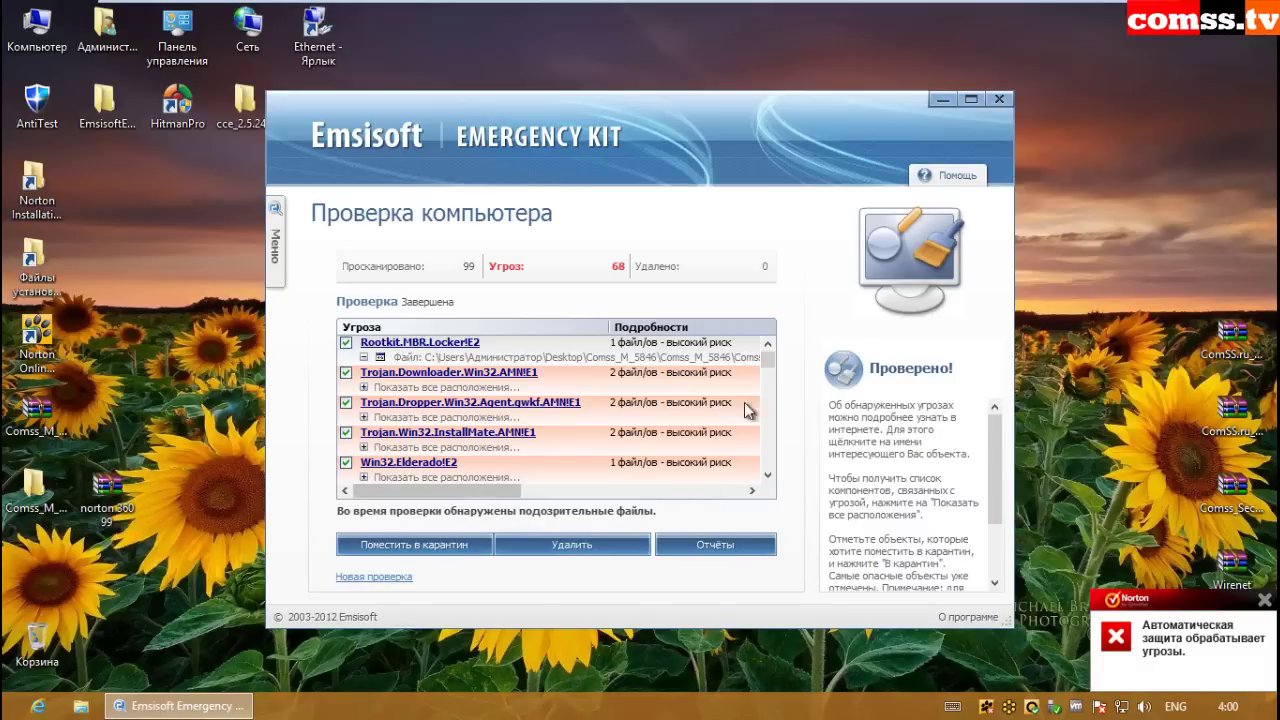
{"action": "left_click_drag", "start_coordinate": [767, 358], "coordinate": [770, 466]}
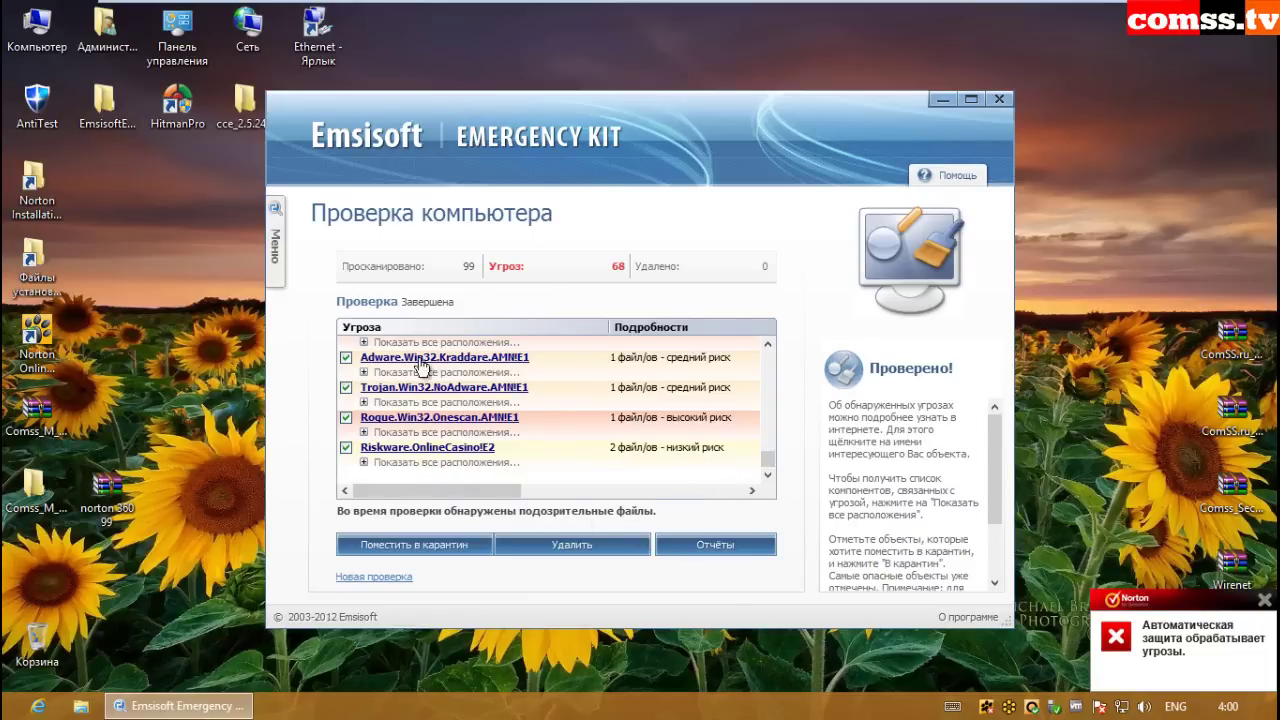
- Delete the checked threats found by the Emsisoft Emergency Kit scan
{"action": "left_click", "coordinate": [594, 548]}
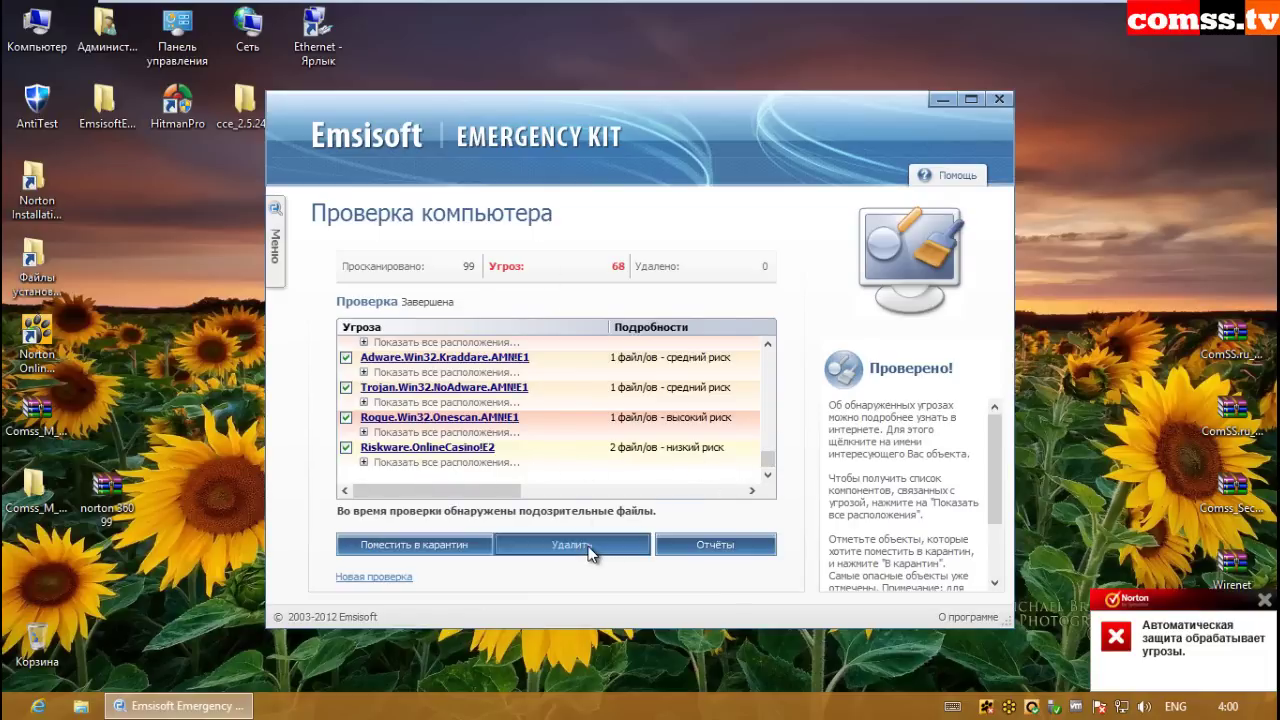
{"action": "left_click", "coordinate": [666, 402]}
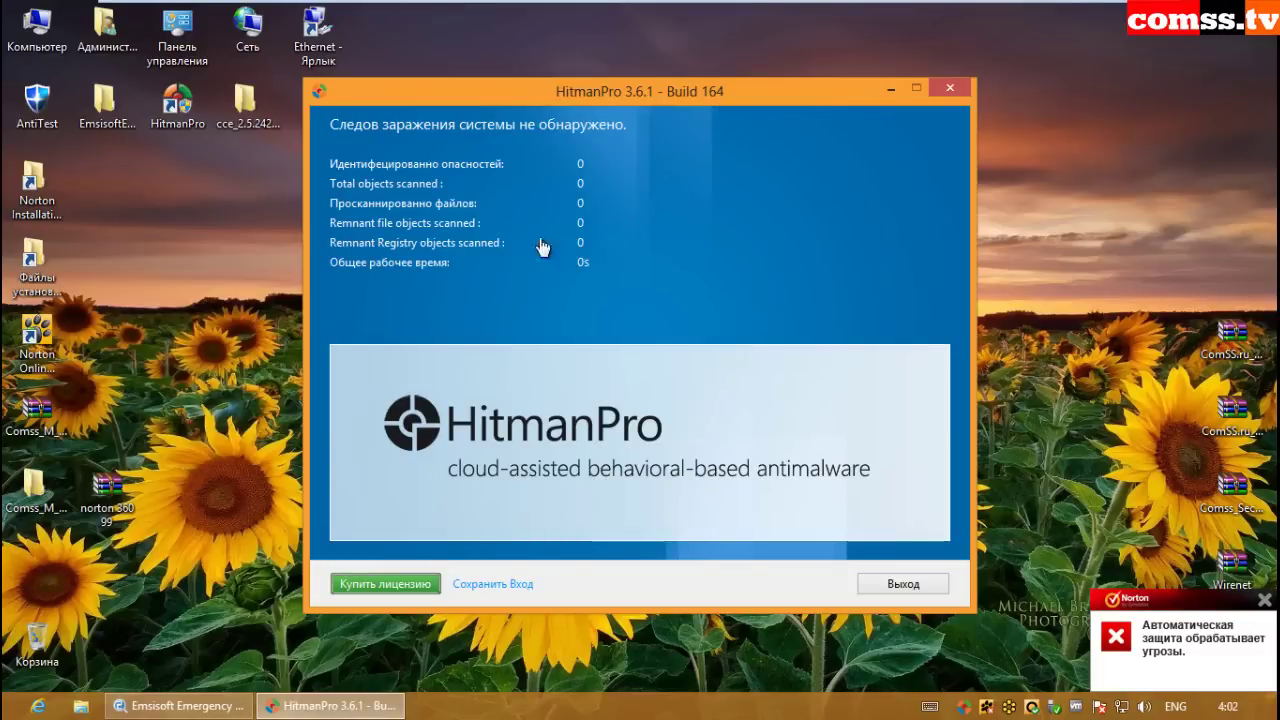
{"action": "left_click", "coordinate": [38, 488]}
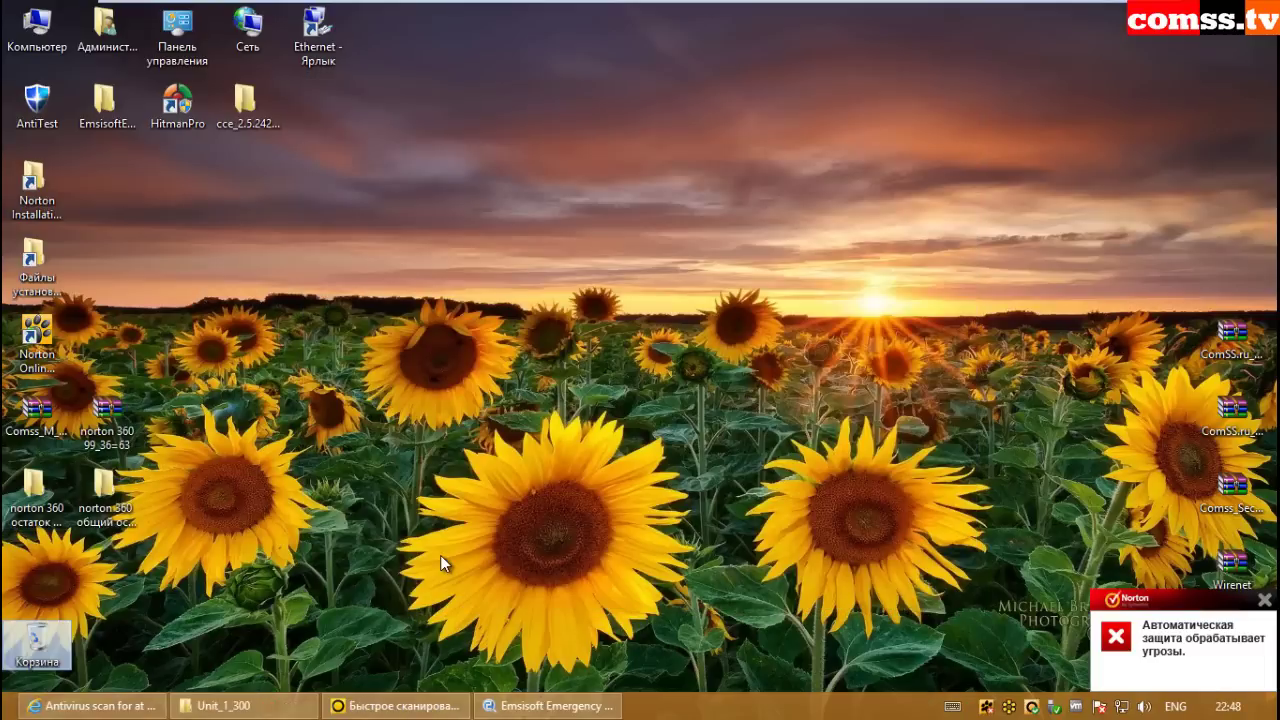
- Bring up the Norton quick scan window and view the breakdown of scanned objects
{"action": "left_click", "coordinate": [410, 708]}
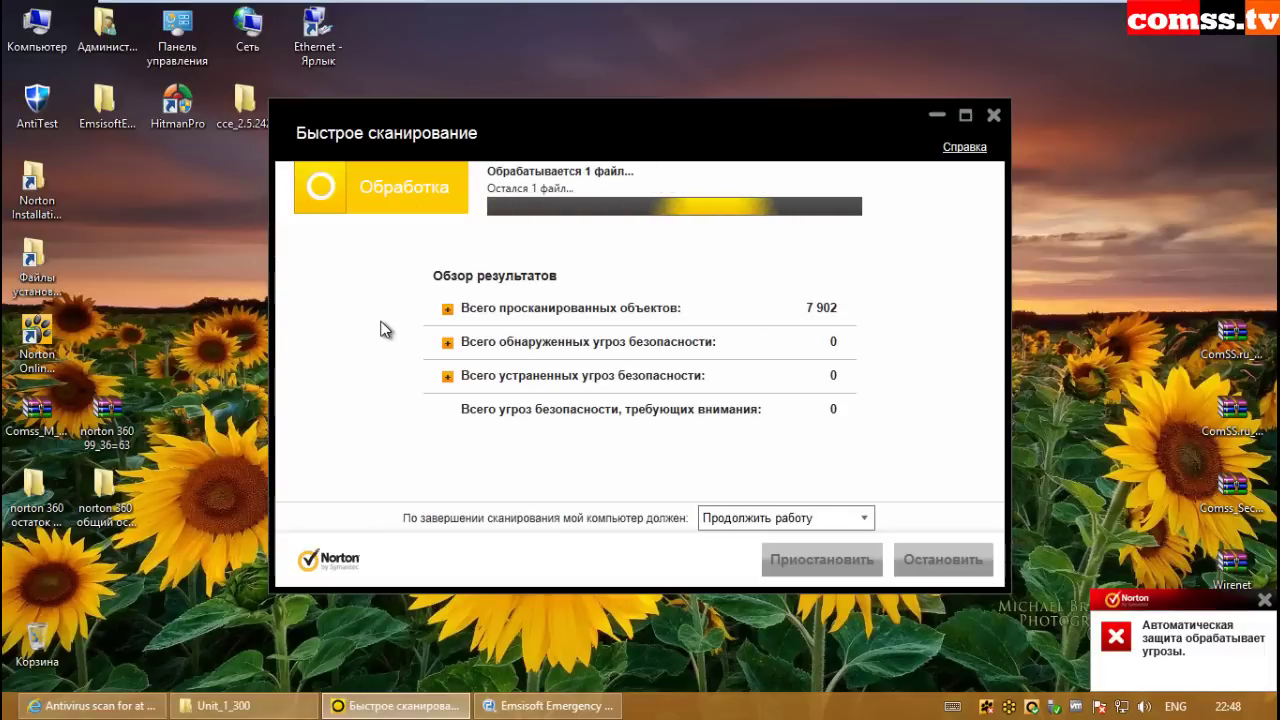
{"action": "left_click", "coordinate": [446, 310]}
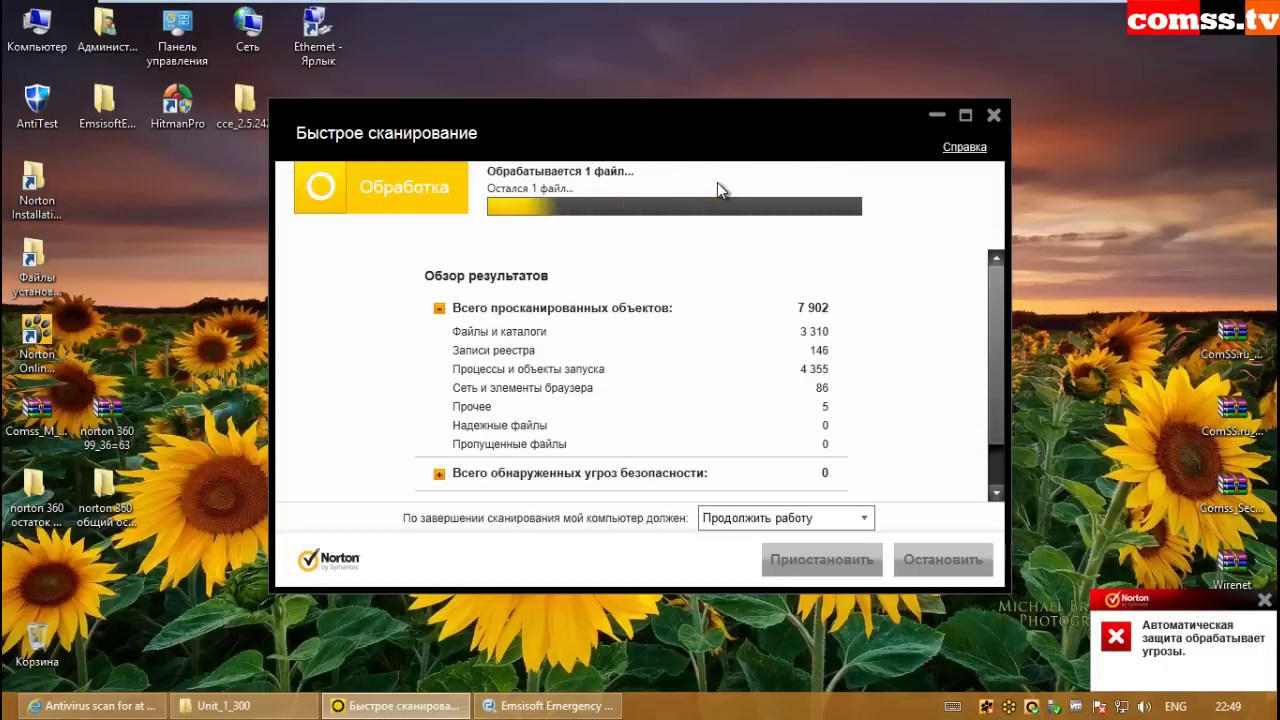
{"action": "left_click", "coordinate": [438, 308]}
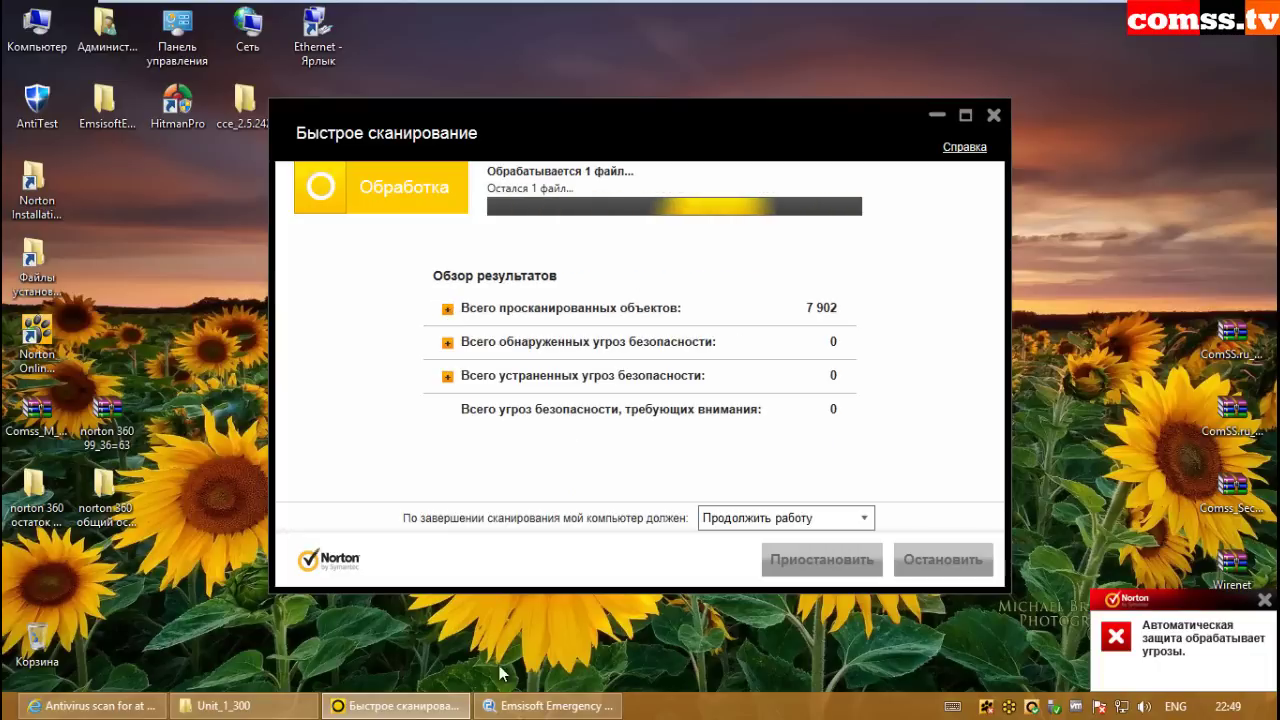
- Run Norton Autofix from Norton 360 while checking the security messages in Action Center, and close both windows
{"action": "double_click", "coordinate": [1032, 706]}
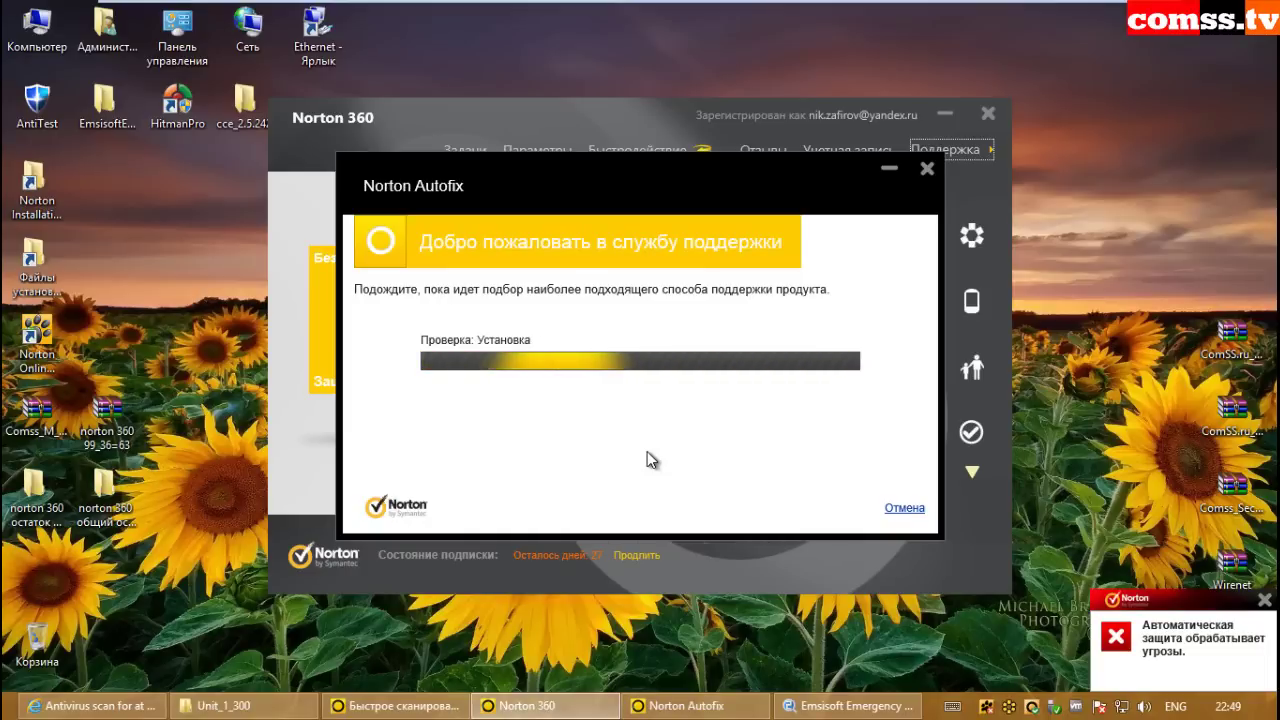
{"action": "right_click", "coordinate": [1105, 712]}
{"action": "left_click", "coordinate": [1082, 647]}
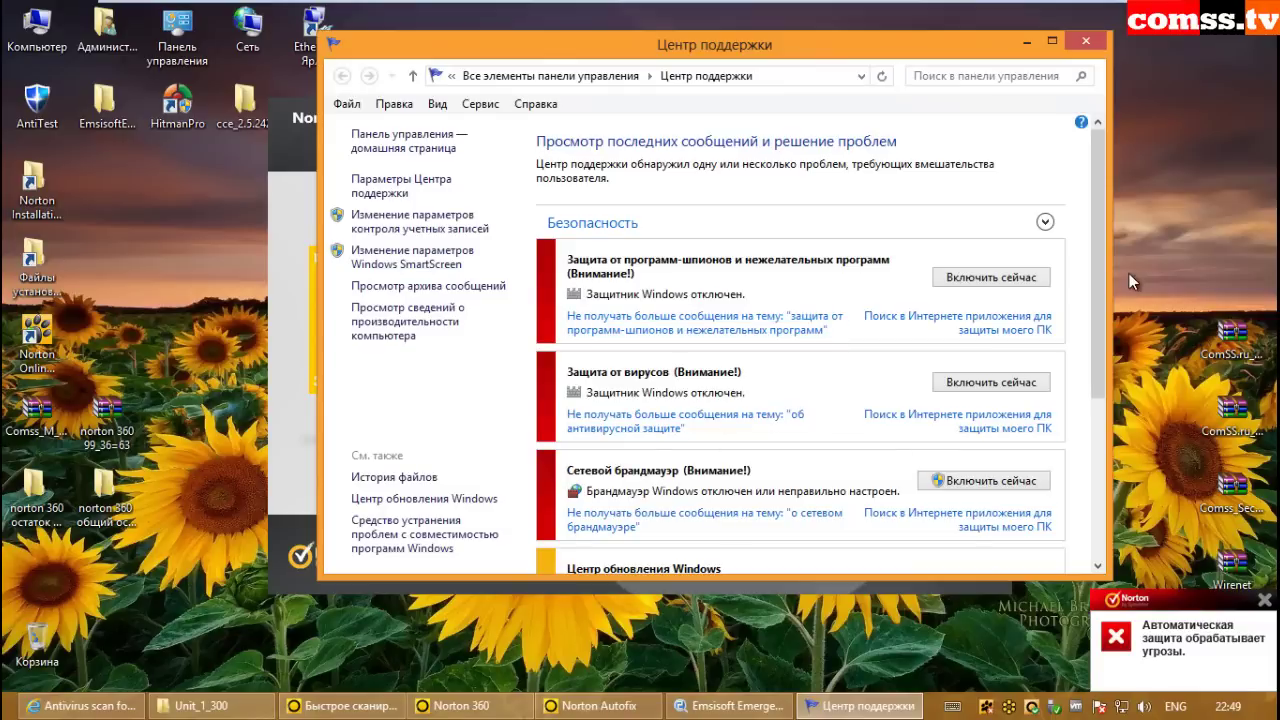
{"action": "left_click_drag", "start_coordinate": [1097, 281], "coordinate": [1096, 348]}
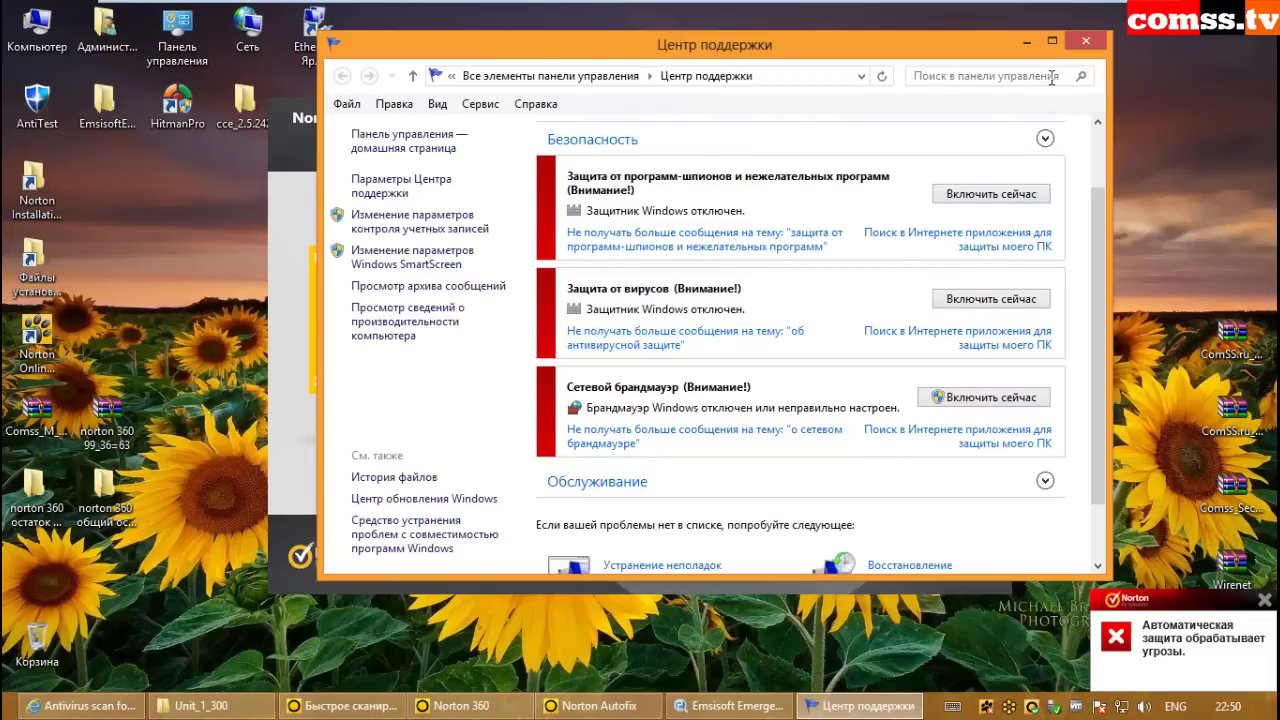
{"action": "left_click", "coordinate": [1093, 45]}
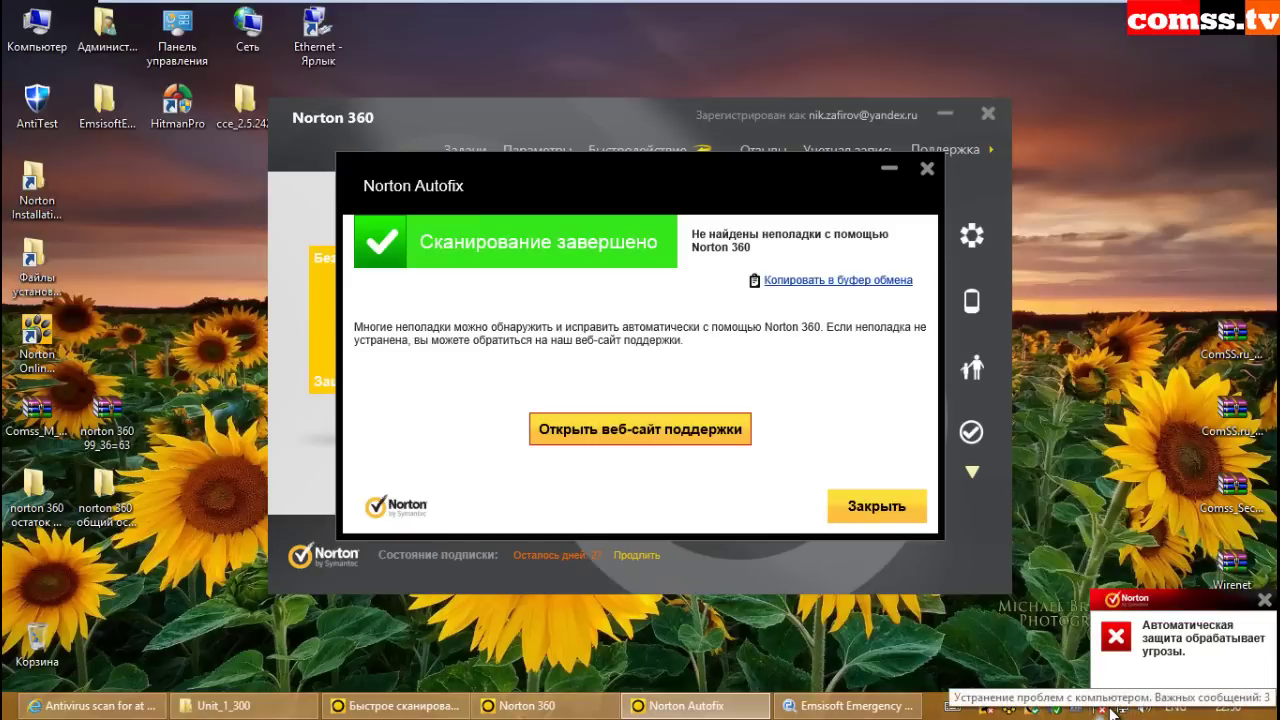
{"action": "left_click", "coordinate": [850, 505]}
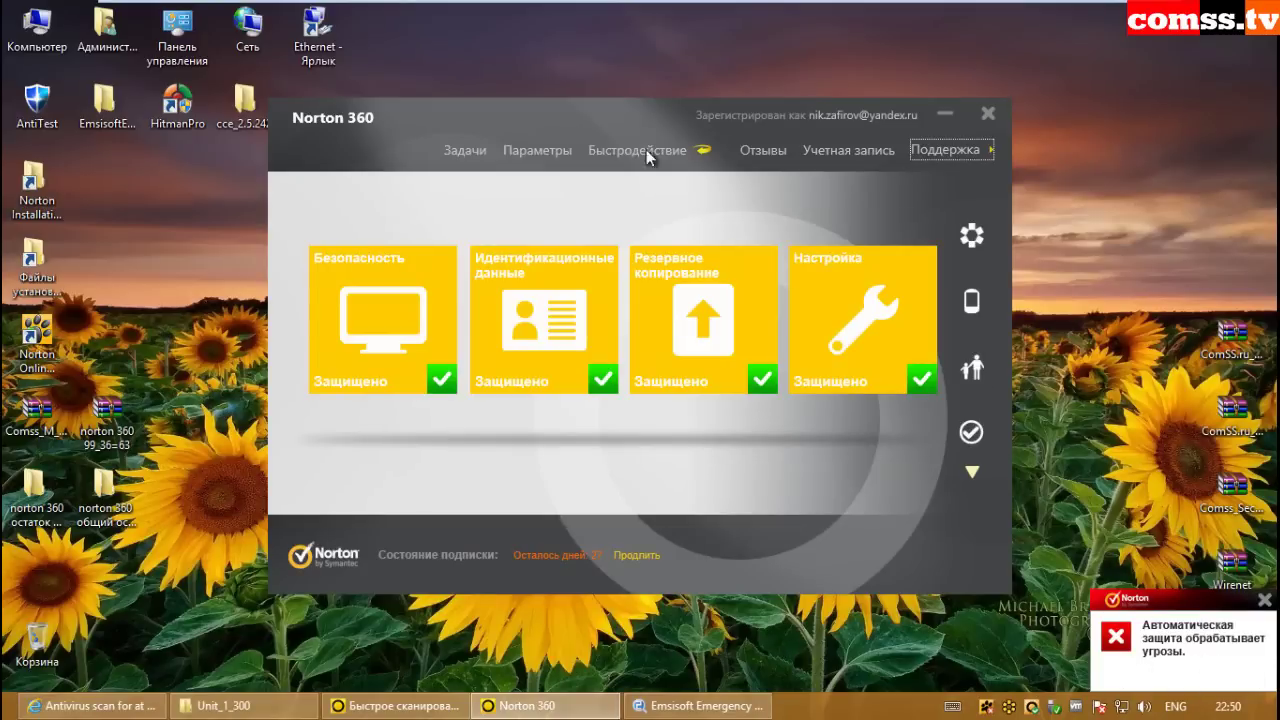
- Run LiveUpdate from Norton 360 and close the main window
{"action": "mouse_move", "coordinate": [406, 347]}
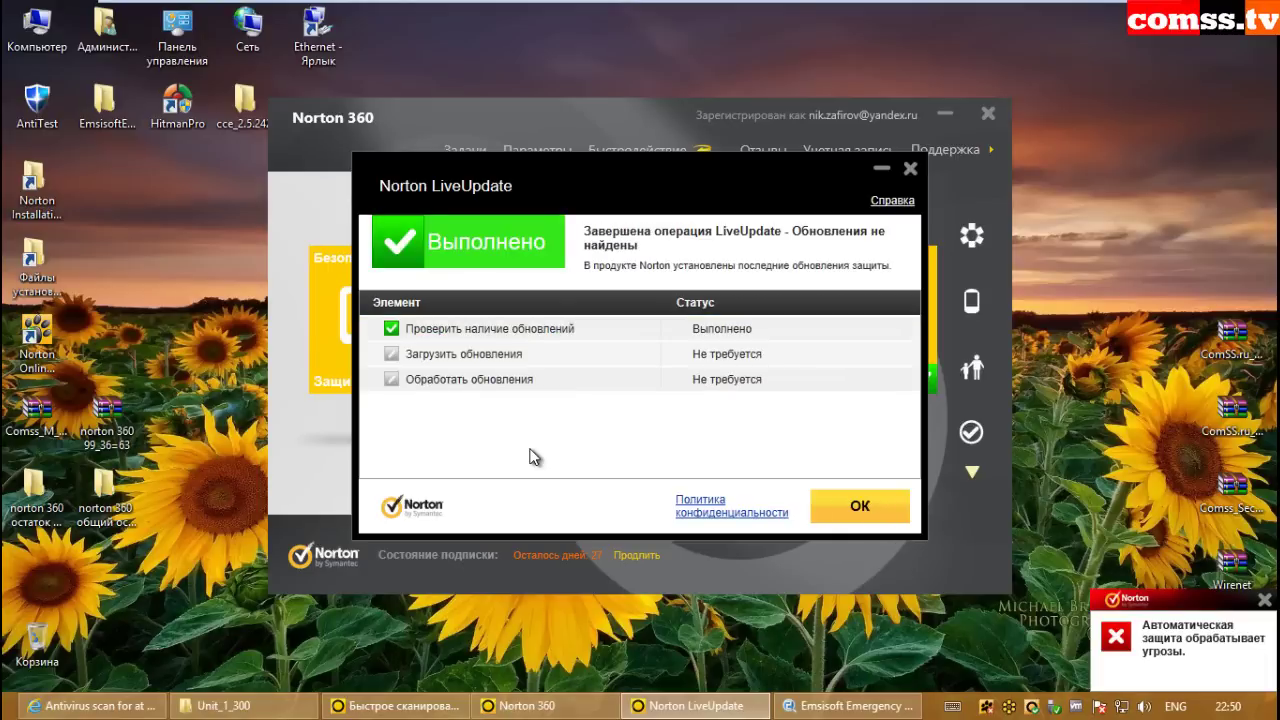
{"action": "left_click", "coordinate": [852, 505]}
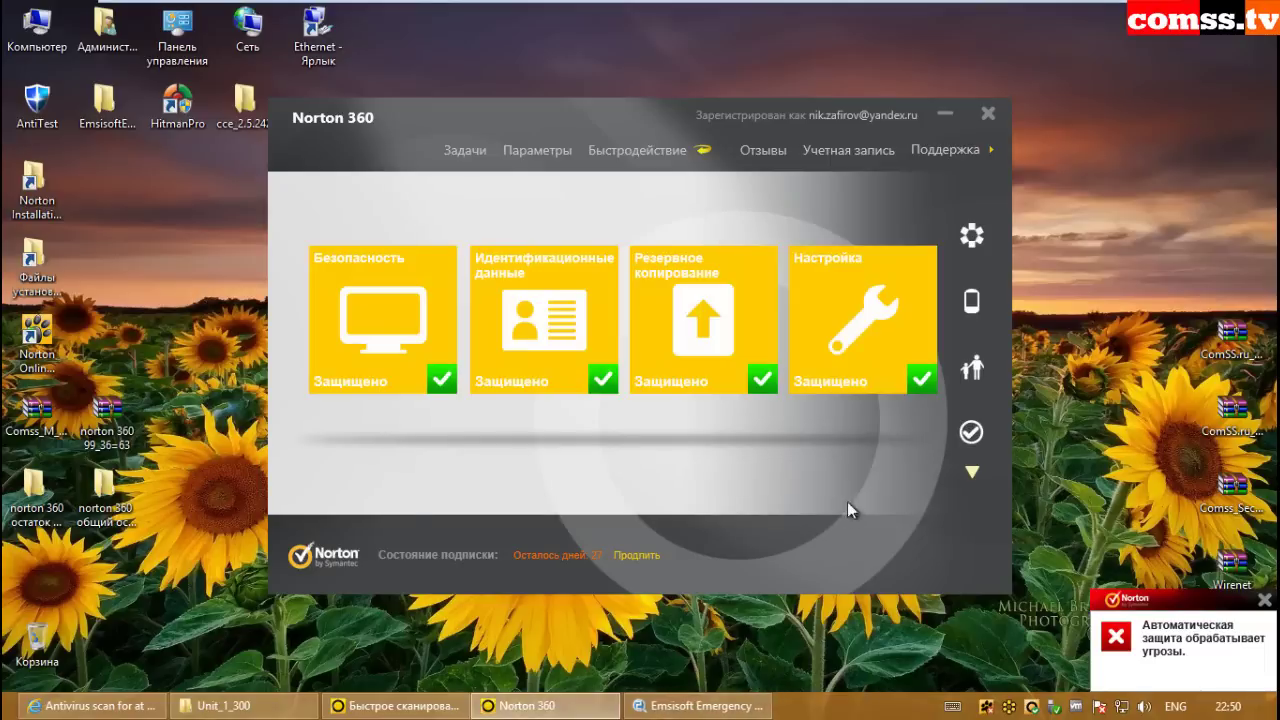
{"action": "left_click", "coordinate": [988, 122]}
- Switch to Emsisoft Emergency Kit and look through the threats it found, including their file locations
{"action": "left_click", "coordinate": [520, 705]}
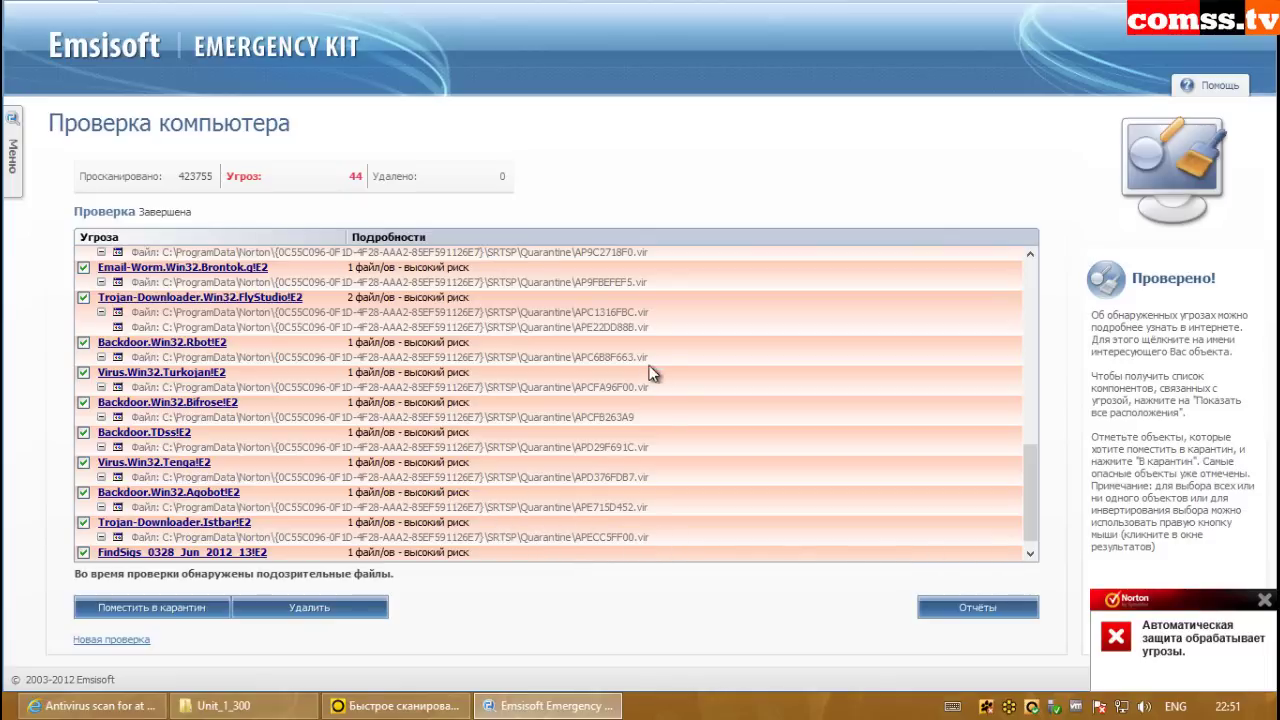
{"action": "left_click_drag", "start_coordinate": [1032, 512], "coordinate": [1032, 314]}
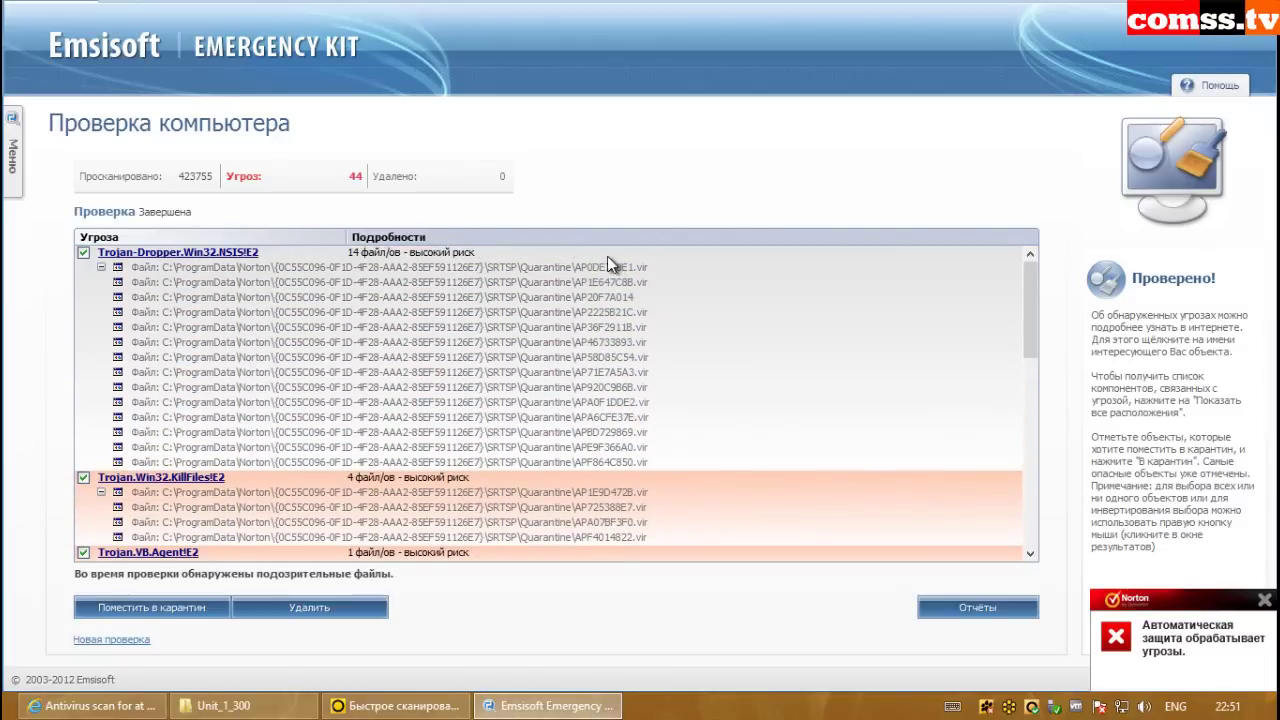
{"action": "left_click_drag", "start_coordinate": [1031, 315], "coordinate": [1062, 519]}
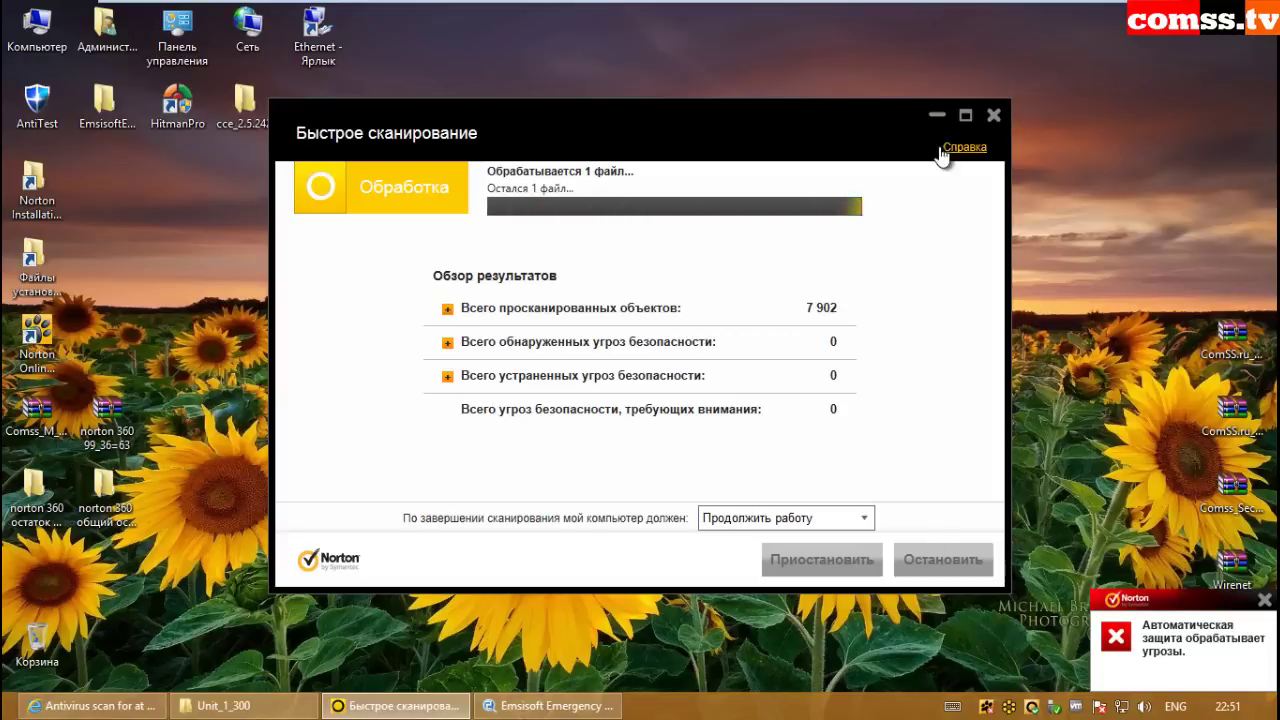
- Try to close the Norton quick scan window and dismiss the security information message
{"action": "left_click", "coordinate": [995, 117]}
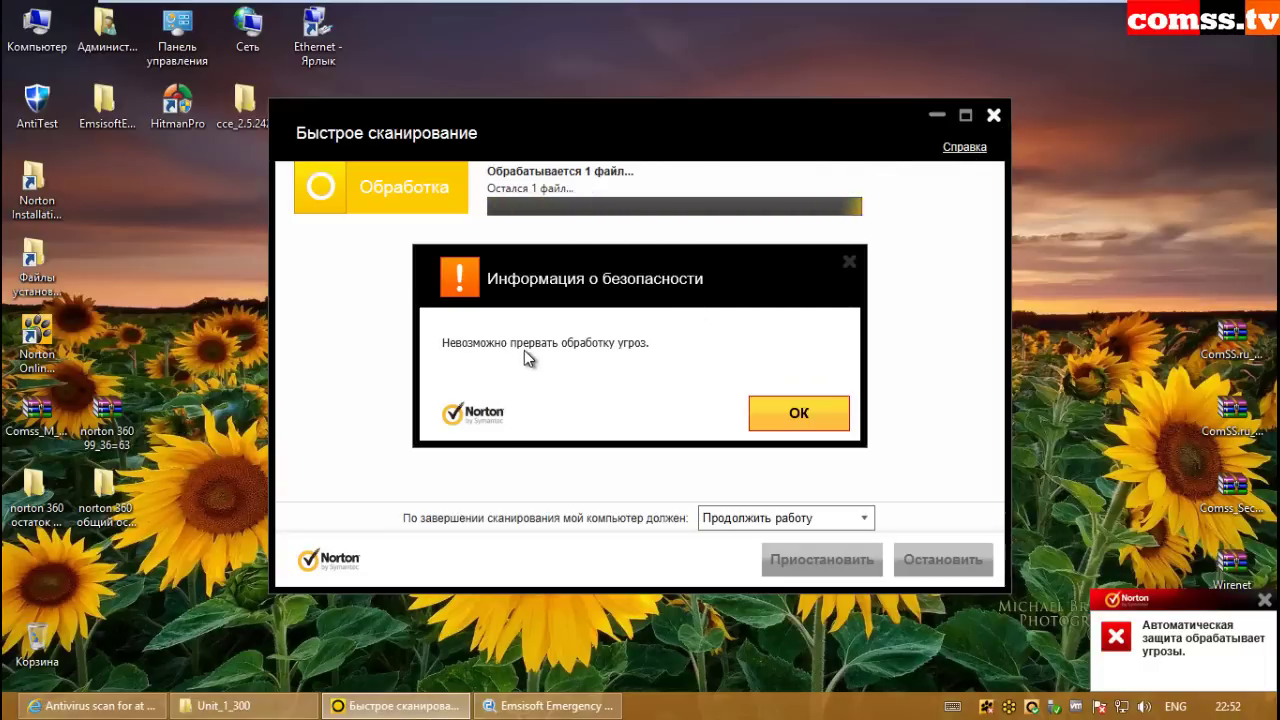
{"action": "left_click", "coordinate": [826, 414]}
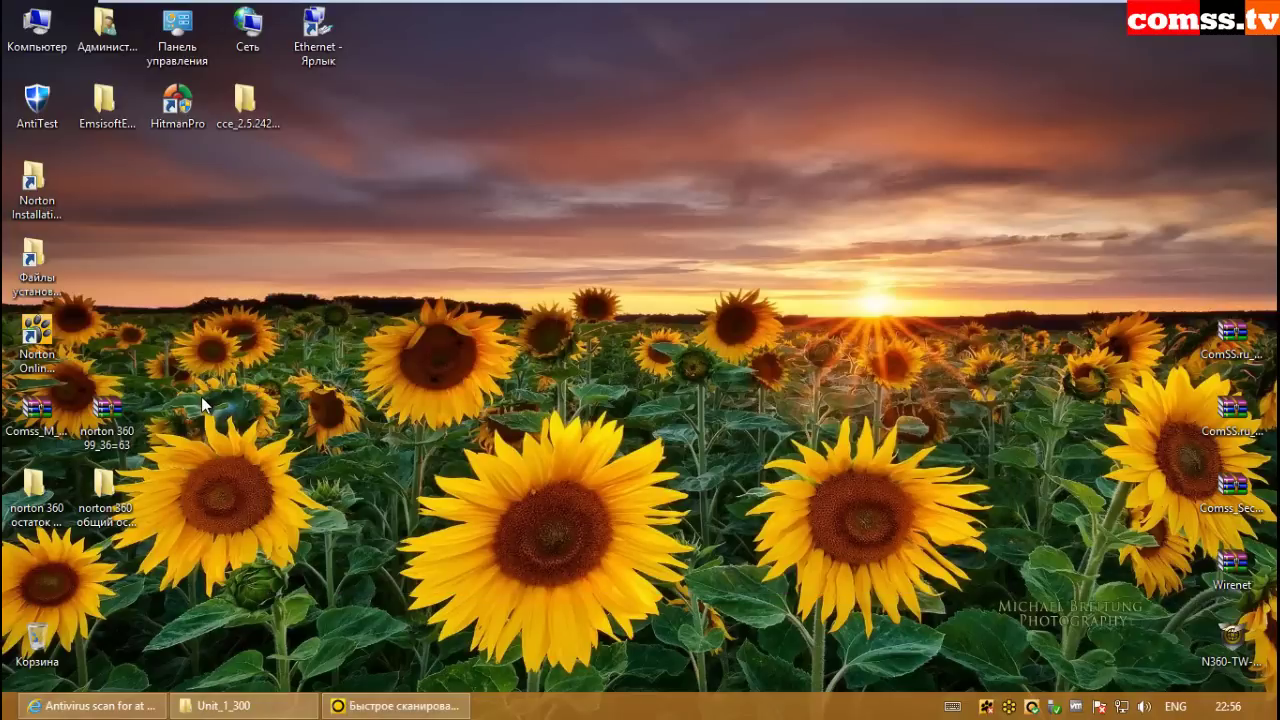
- Browse from the desktop folder "norton 360 остаток условно чистых 33" through Comss_M_5846 and Comss_Malwares_All_07_4843 to Unit_1_300
{"action": "left_click", "coordinate": [35, 485]}
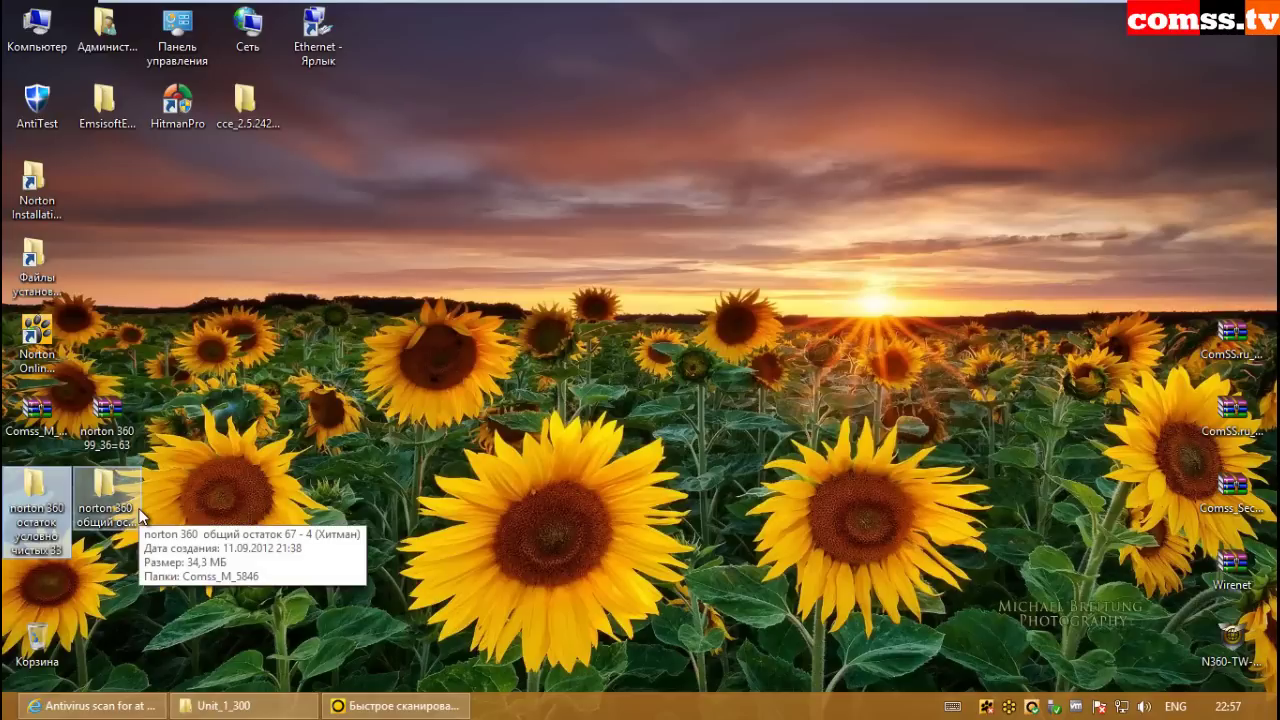
{"action": "double_click", "coordinate": [35, 500]}
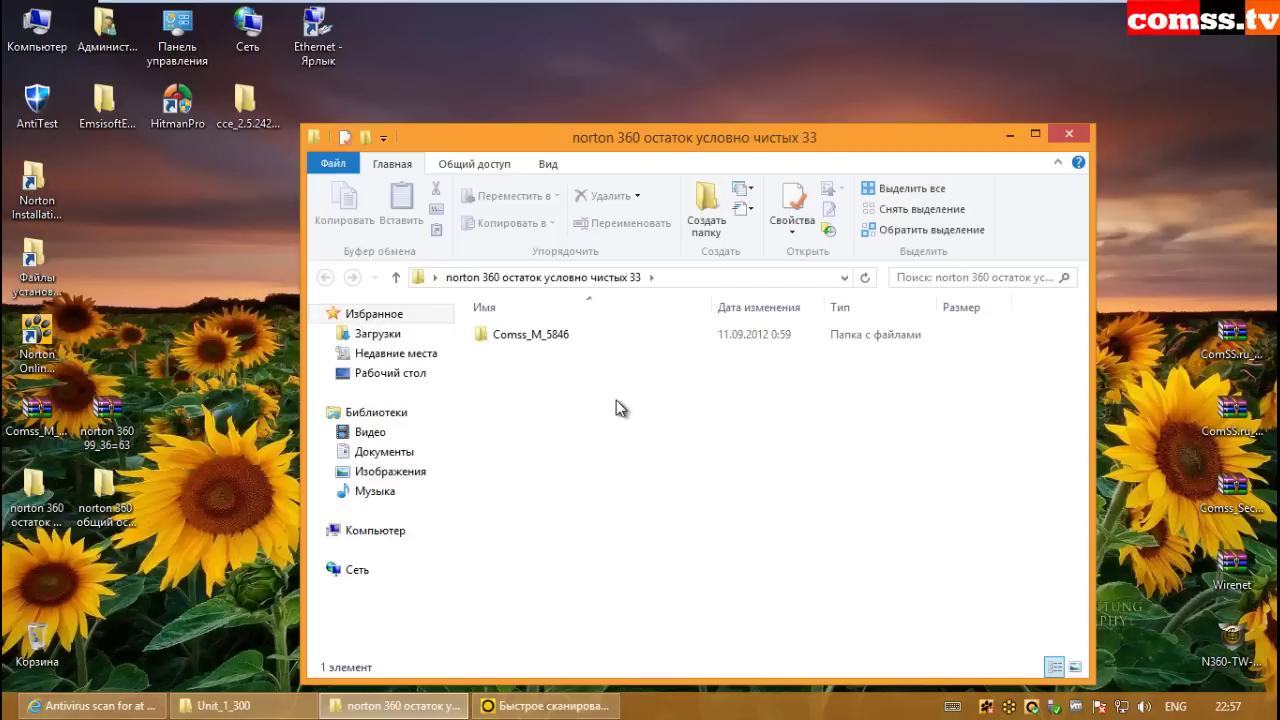
{"action": "left_click", "coordinate": [52, 481]}
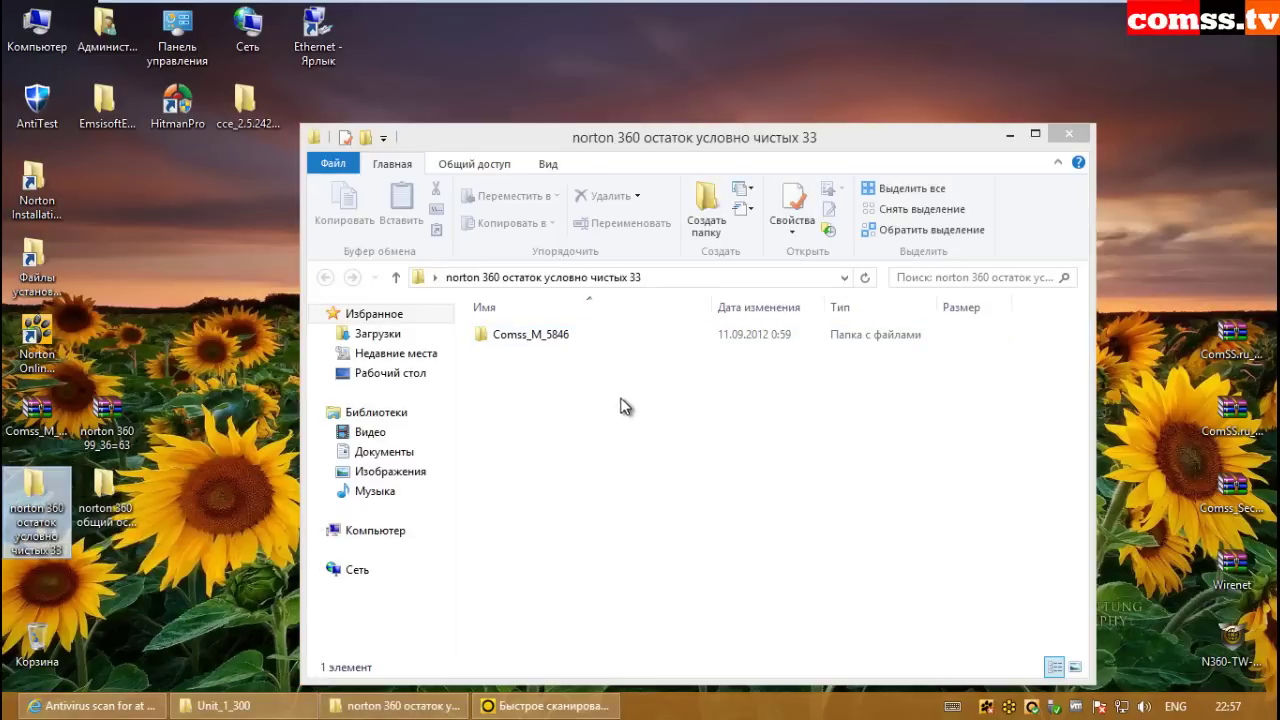
{"action": "double_click", "coordinate": [572, 336]}
{"action": "double_click", "coordinate": [572, 336]}
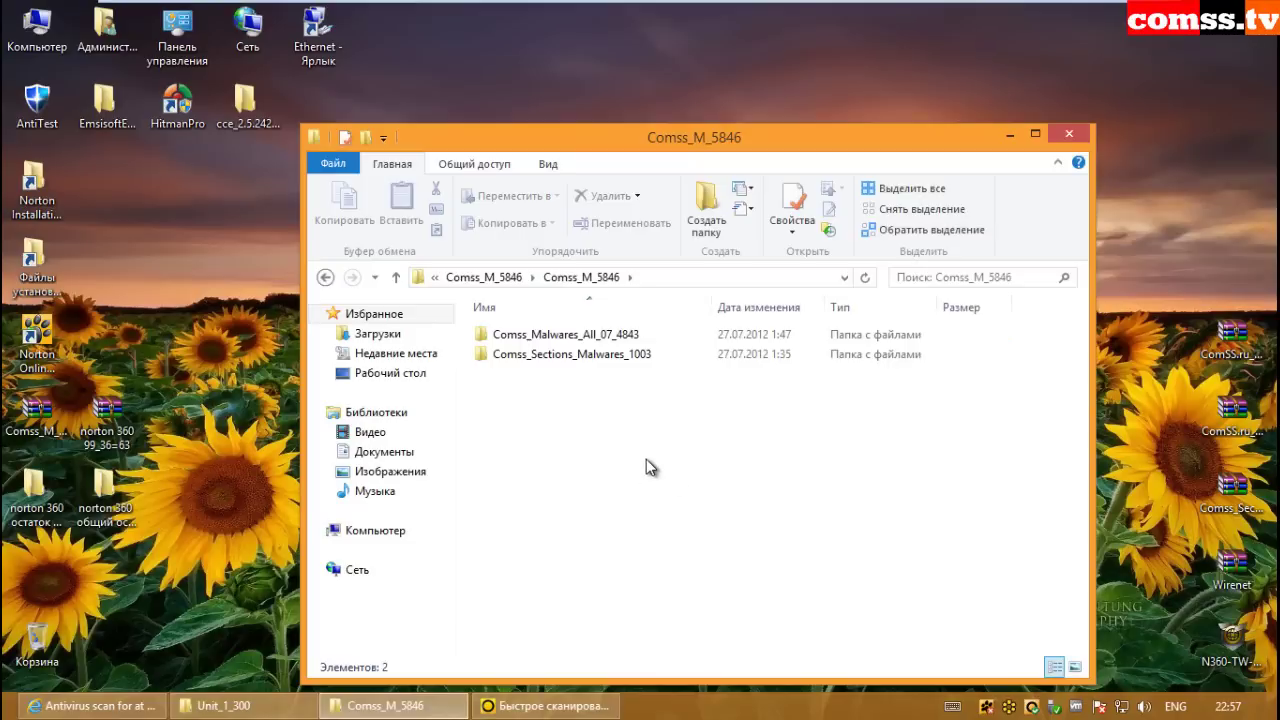
{"action": "double_click", "coordinate": [612, 334]}
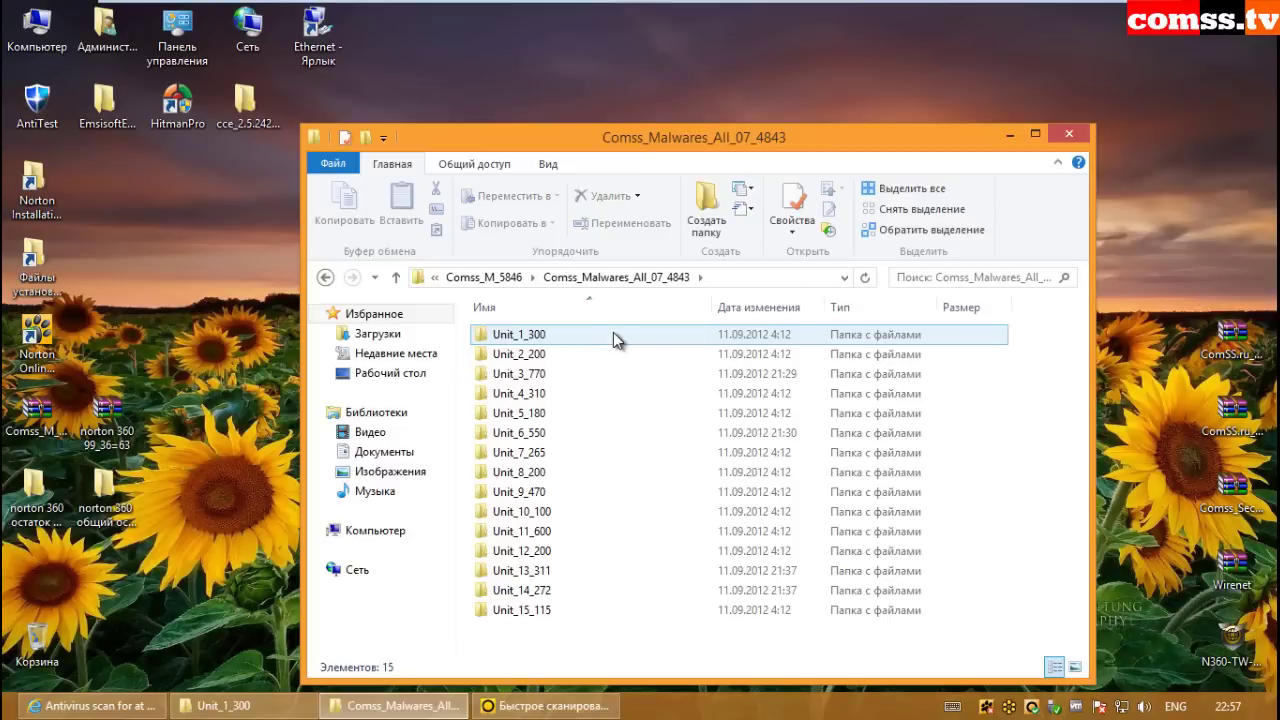
{"action": "double_click", "coordinate": [613, 334]}
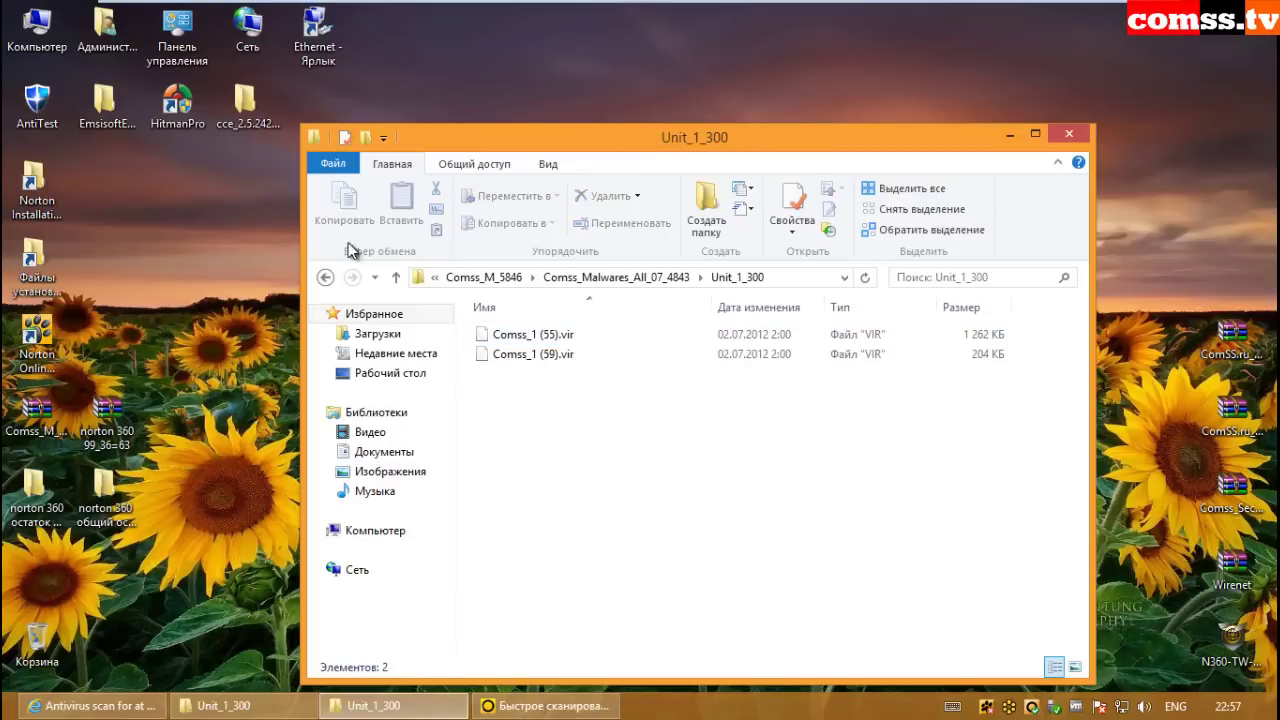
- Check the remaining files in Unit_2_200 and Unit_3_770, selecting Comss_3 (51) икарус.vir
{"action": "left_click", "coordinate": [396, 277]}
{"action": "double_click", "coordinate": [620, 355]}
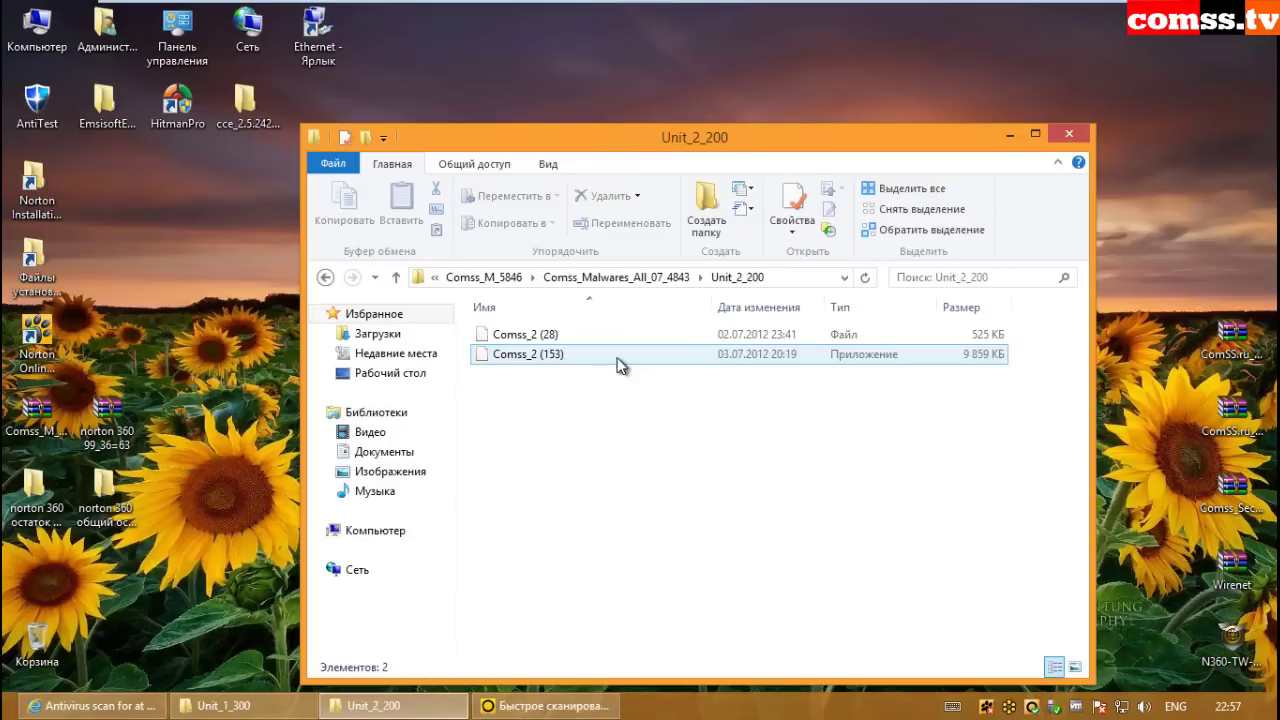
{"action": "left_click", "coordinate": [396, 279]}
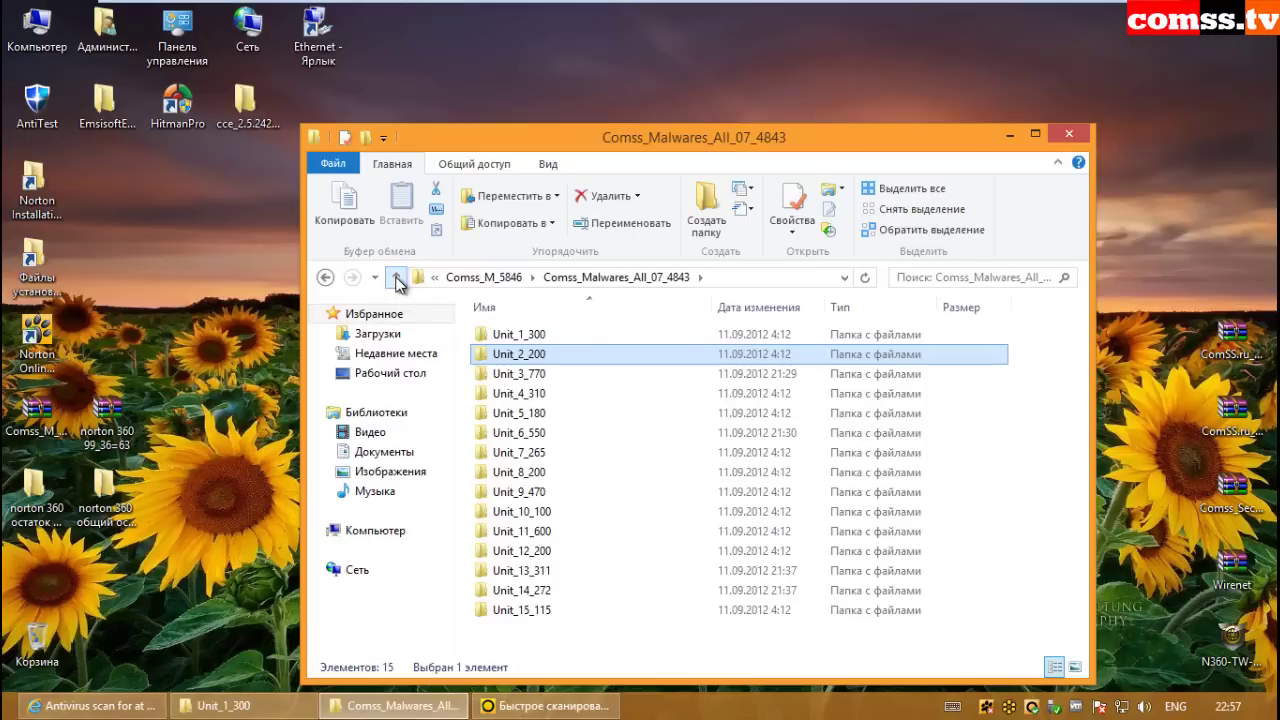
{"action": "double_click", "coordinate": [586, 373]}
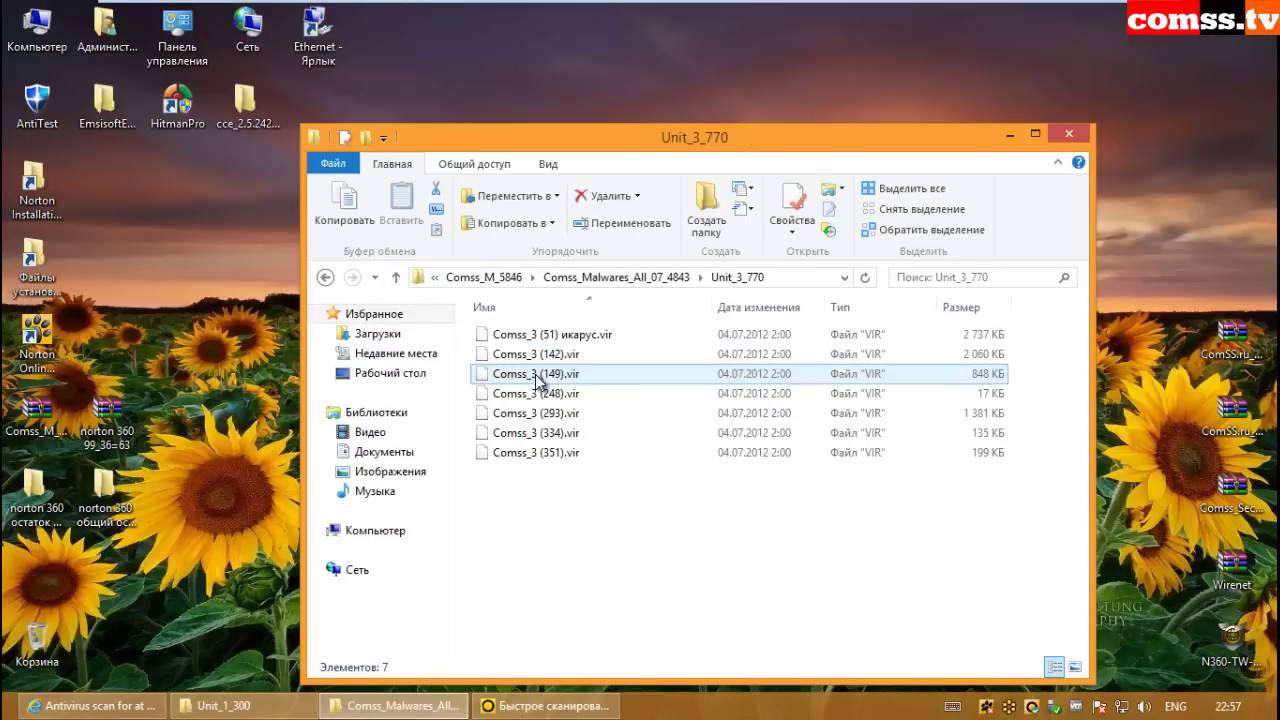
{"action": "left_click", "coordinate": [597, 336]}
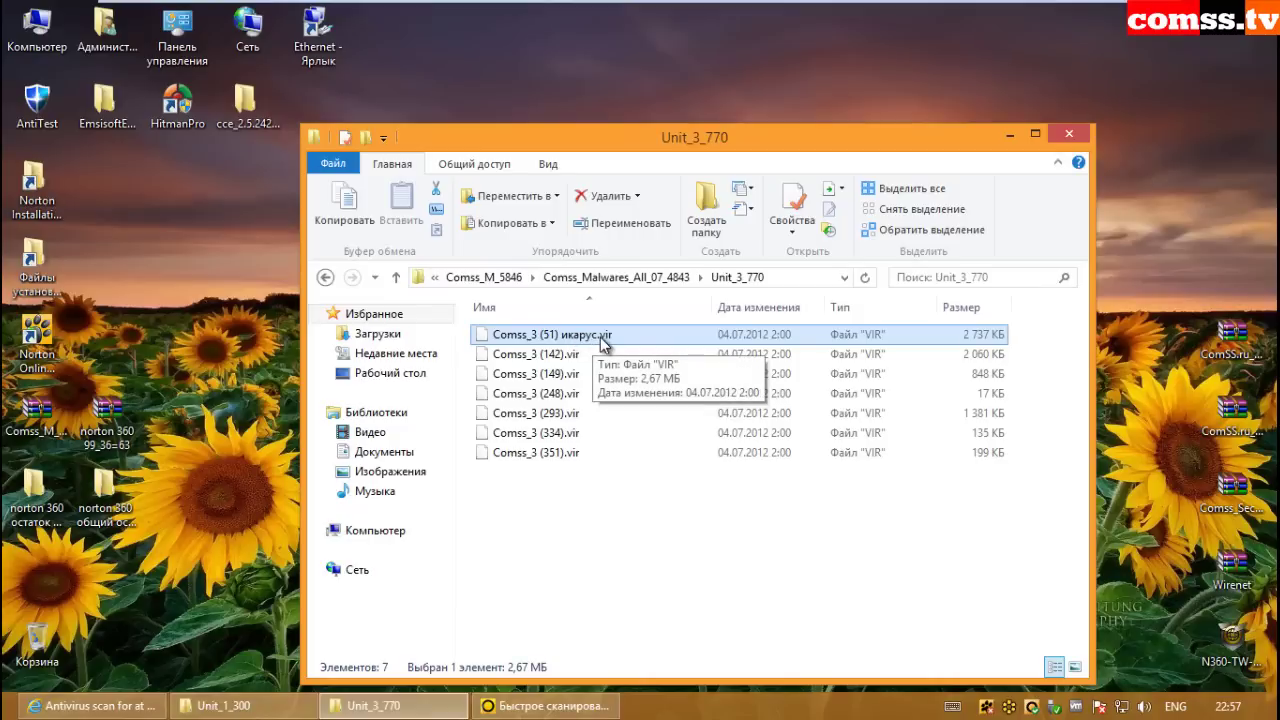
- Check the remaining files in Unit_6_550, selecting Comss_6 (130) Икарус.vir
{"action": "key", "text": "BackSpace"}
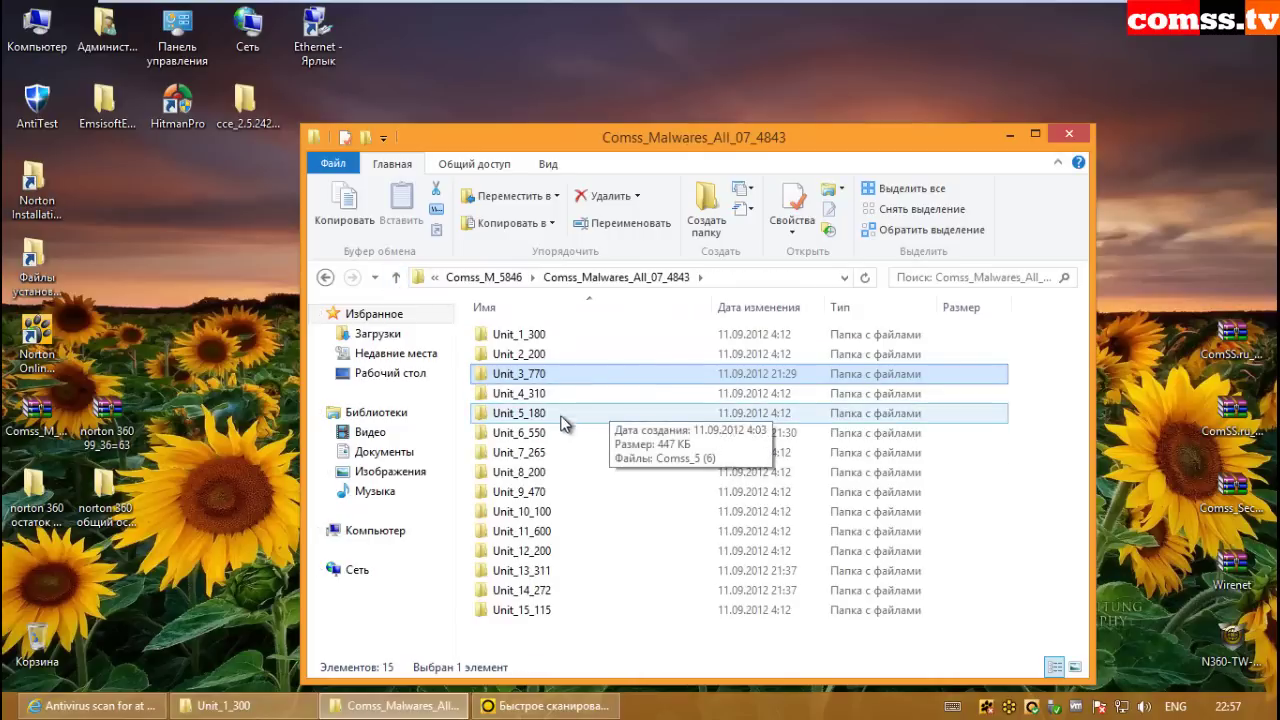
{"action": "double_click", "coordinate": [563, 434]}
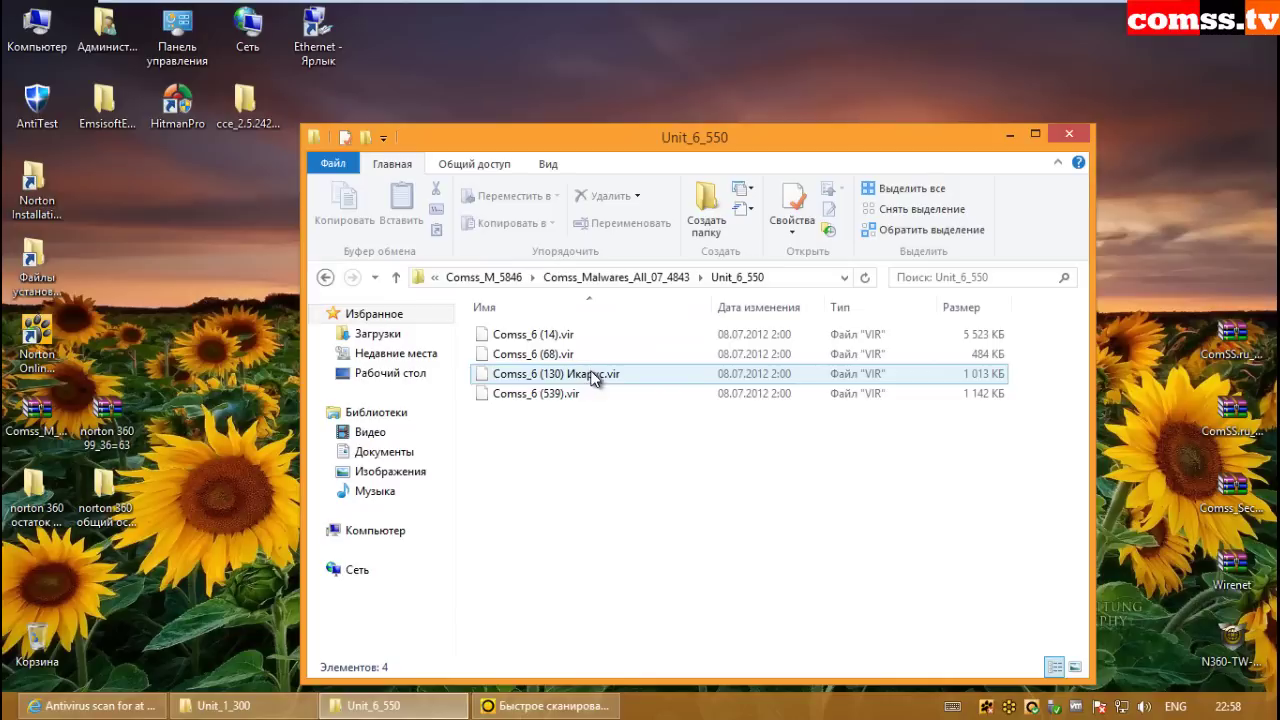
{"action": "left_click", "coordinate": [590, 378]}
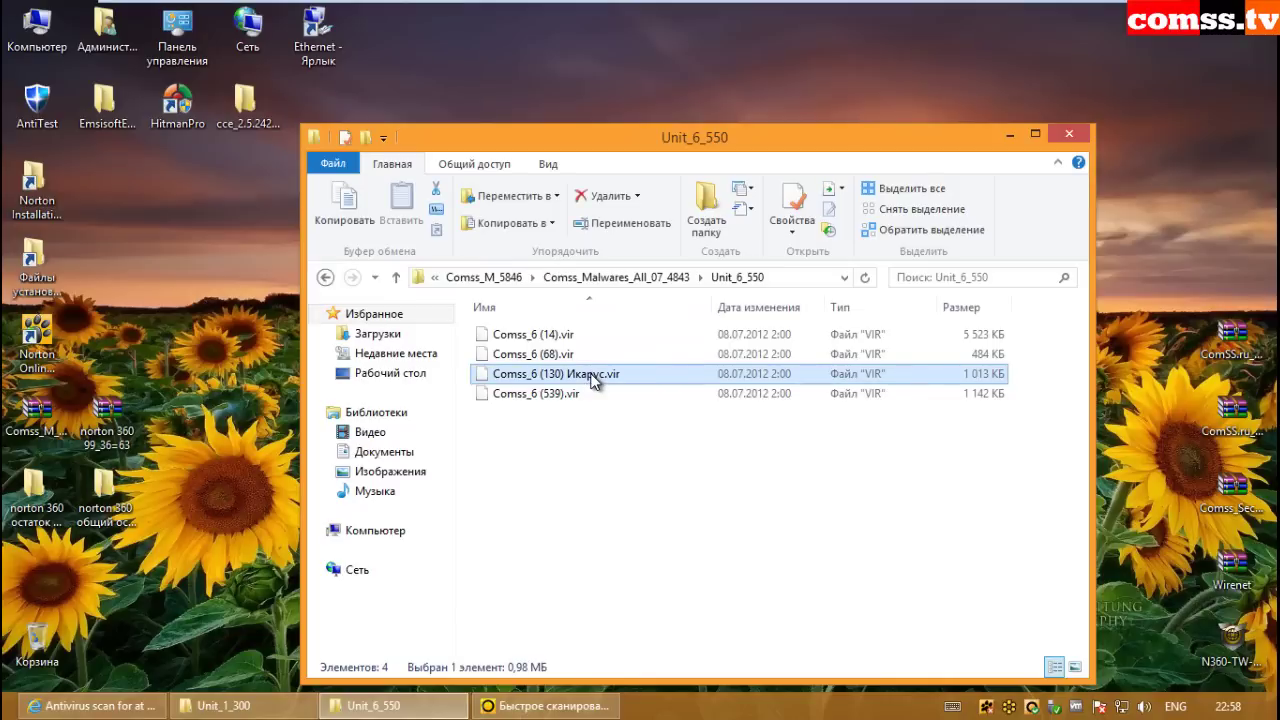
- Check the remaining files in Unit_13_311, selecting Comss_13 (54) Емси 2.vir, and open Unit_14_272
{"action": "key", "text": "BackSpace"}
{"action": "double_click", "coordinate": [549, 571]}
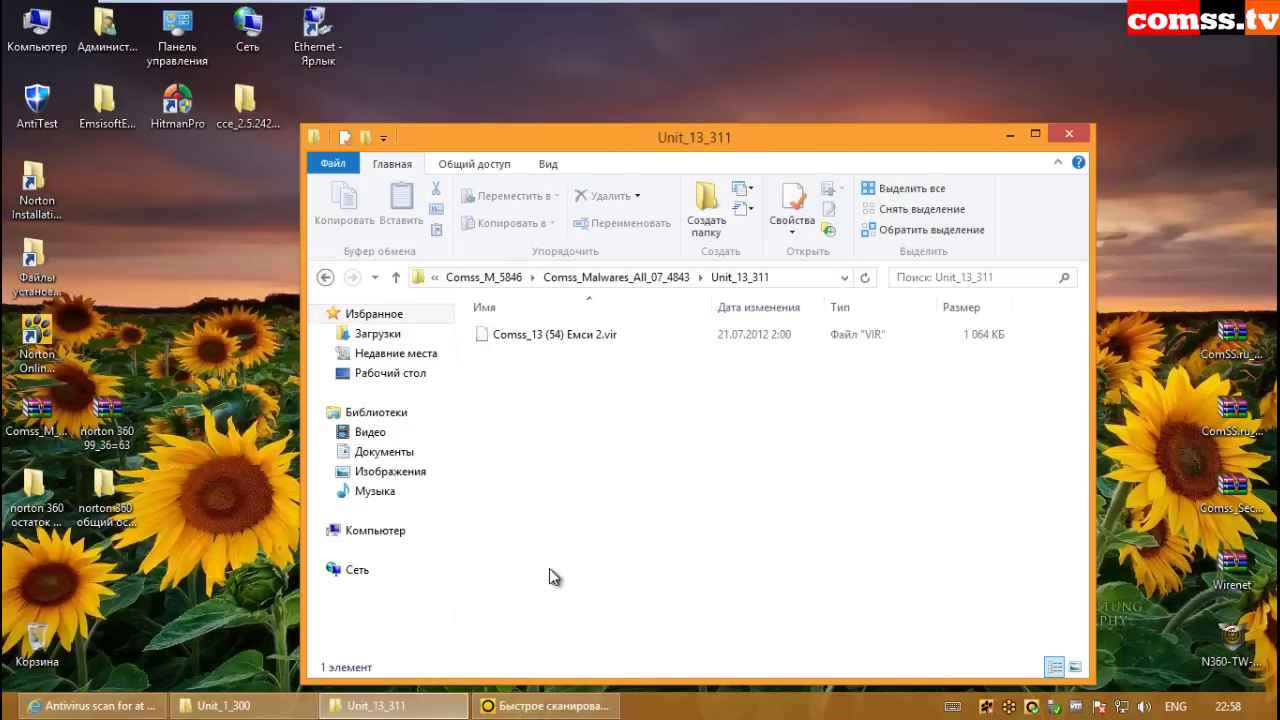
{"action": "key", "text": "Down"}
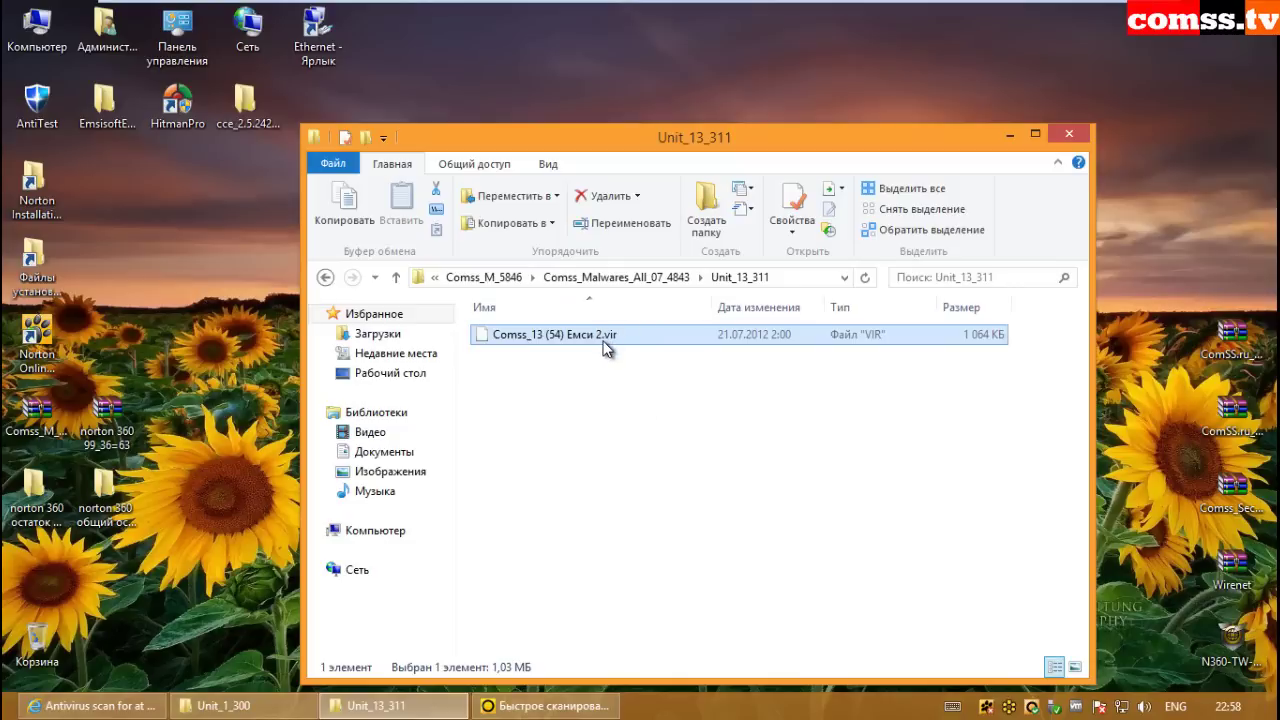
{"action": "left_click", "coordinate": [396, 277]}
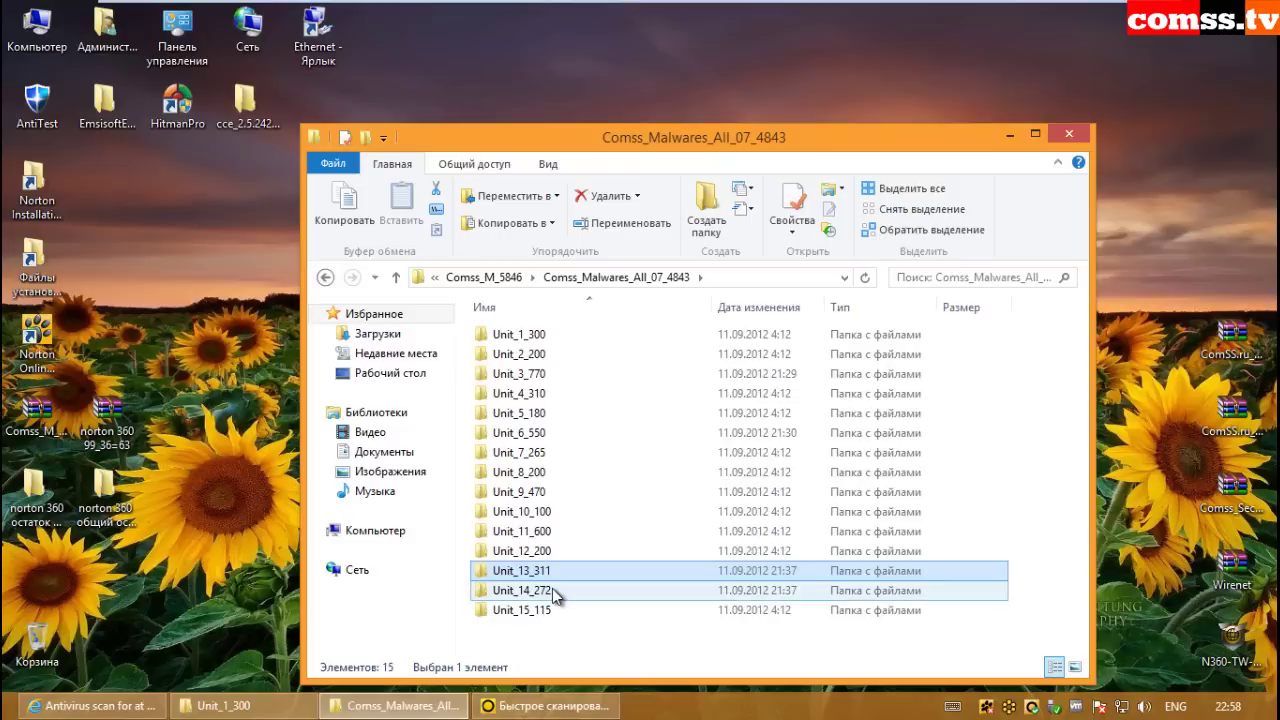
{"action": "double_click", "coordinate": [552, 590]}
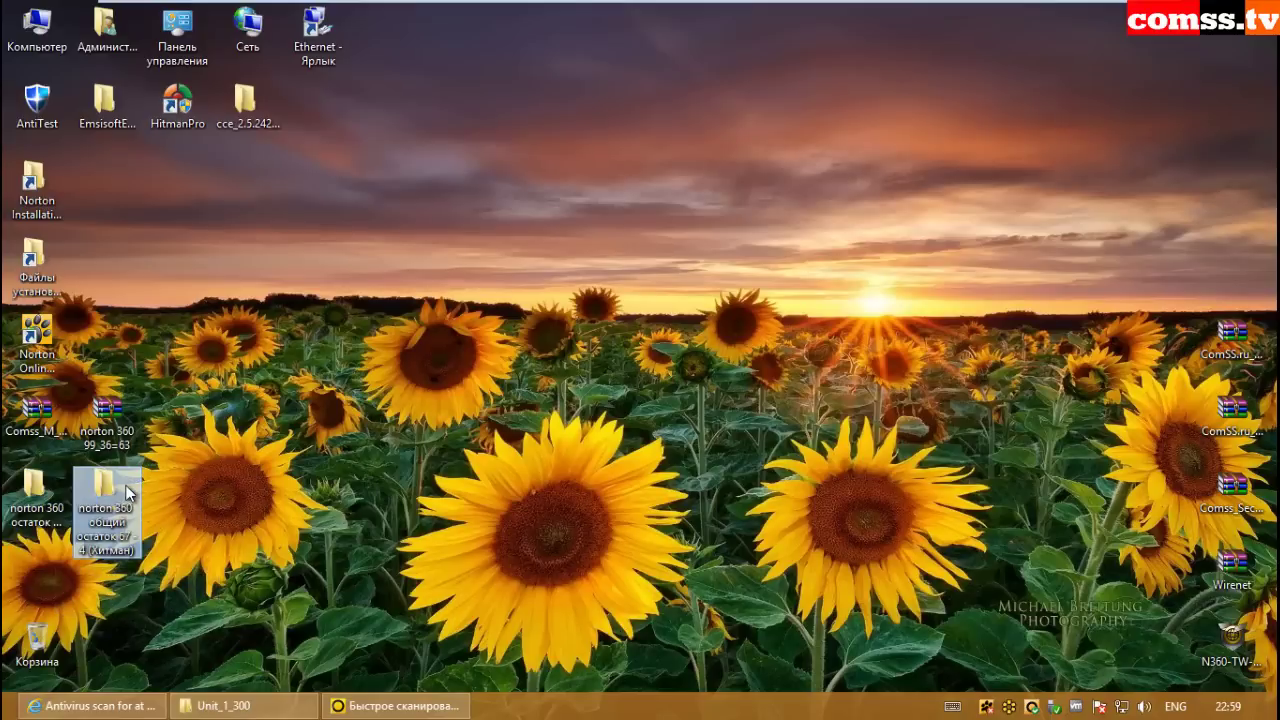
- Browse from the desktop folder "norton 360 общий остаток 67 - 4 (Хитман)" through the nested Comss_M_5846 folders to Comss_Malwares_All_07_4843
{"action": "mouse_move", "coordinate": [140, 510]}
{"action": "mouse_move", "coordinate": [121, 551]}
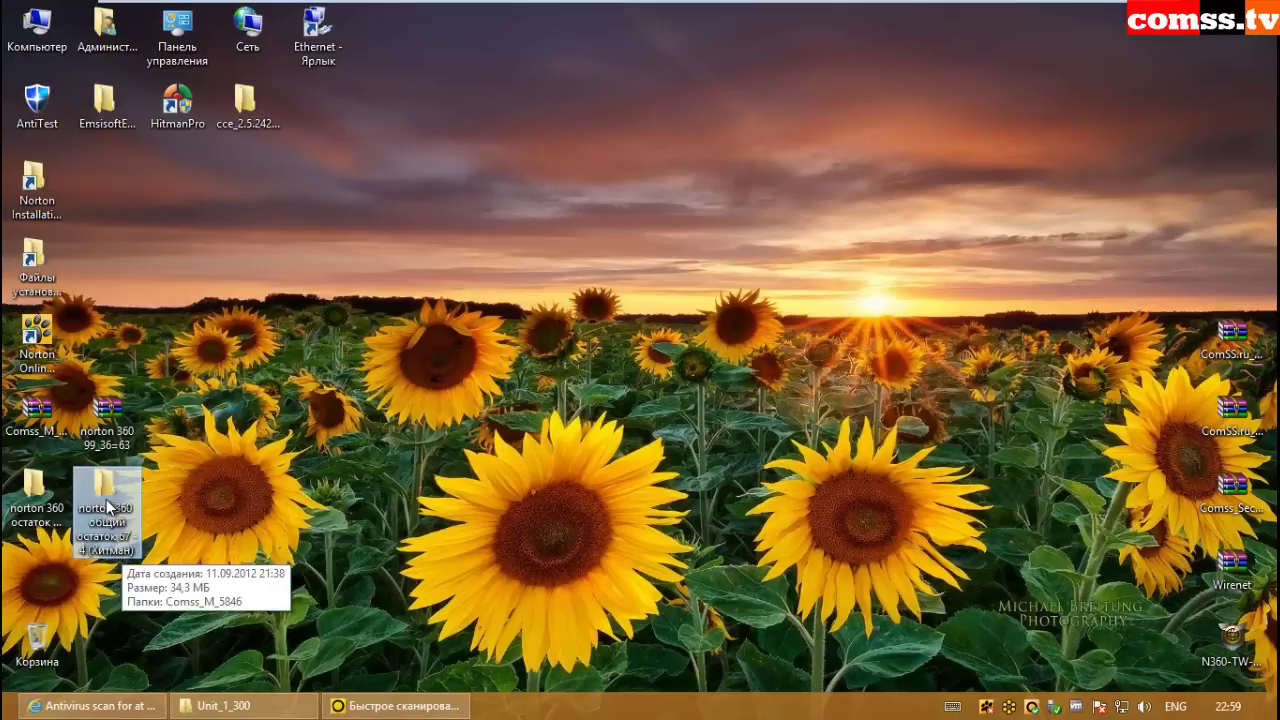
{"action": "double_click", "coordinate": [108, 507]}
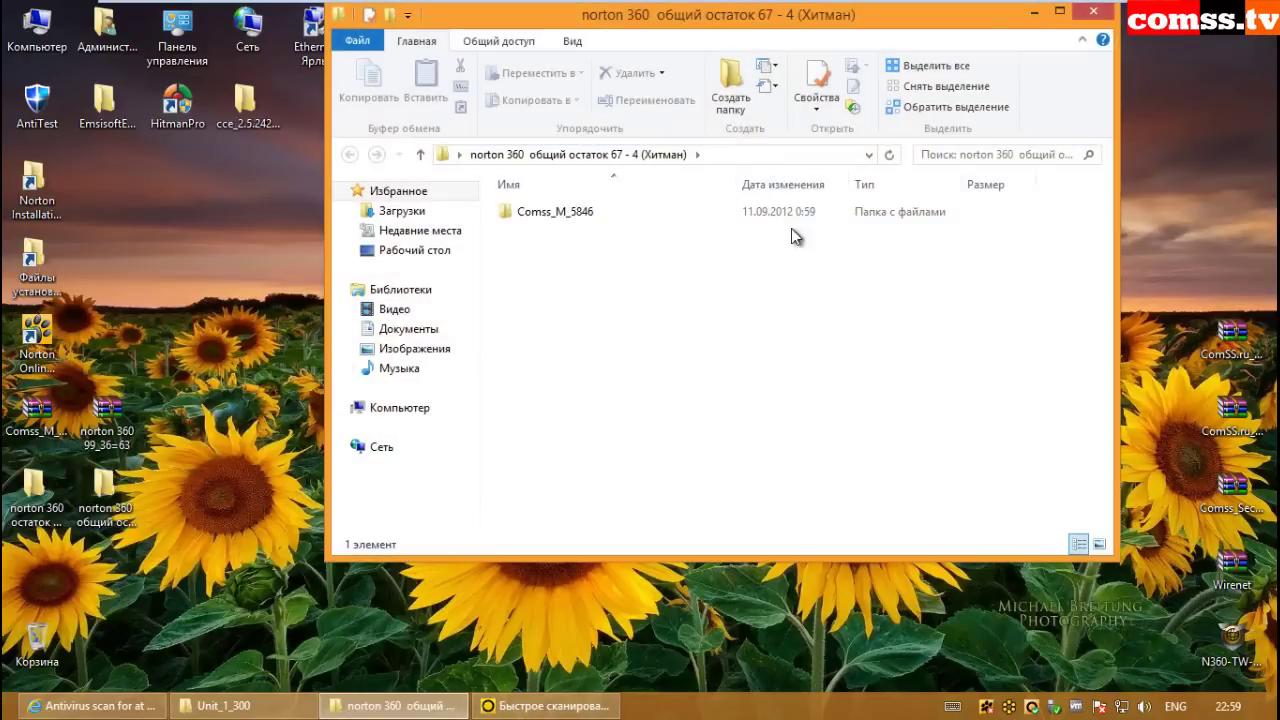
{"action": "double_click", "coordinate": [574, 216]}
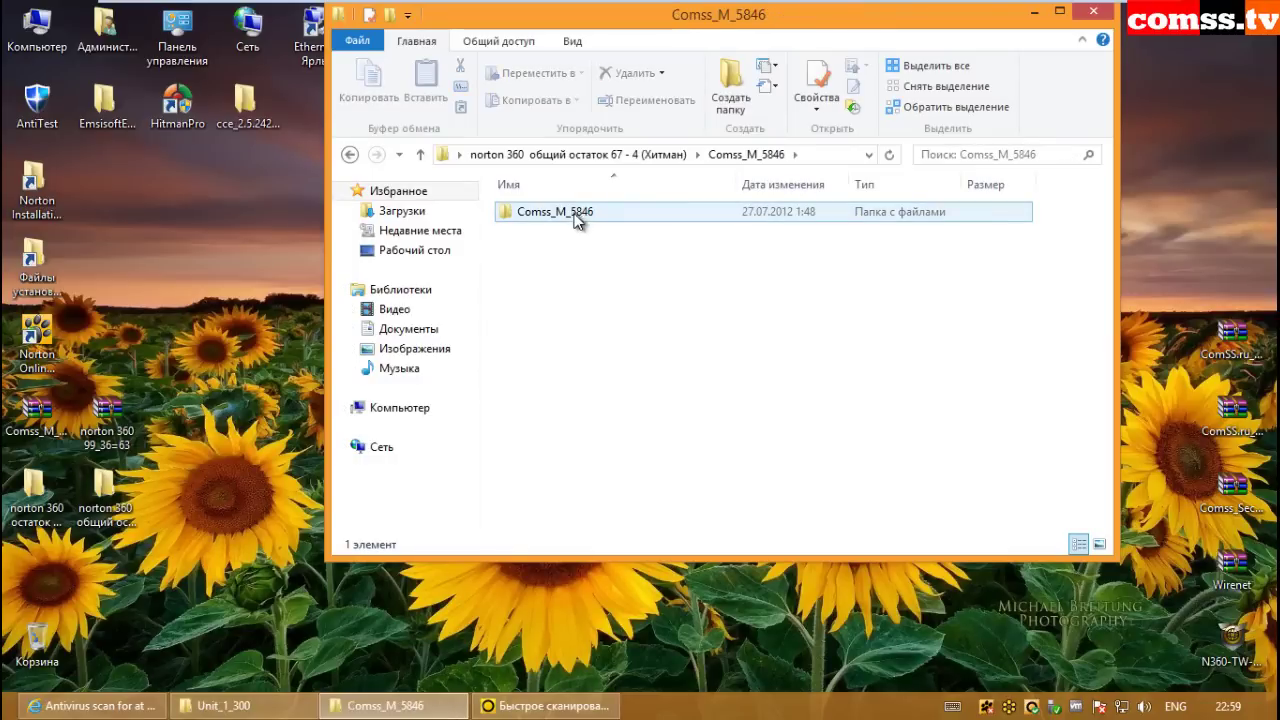
{"action": "left_click", "coordinate": [30, 500]}
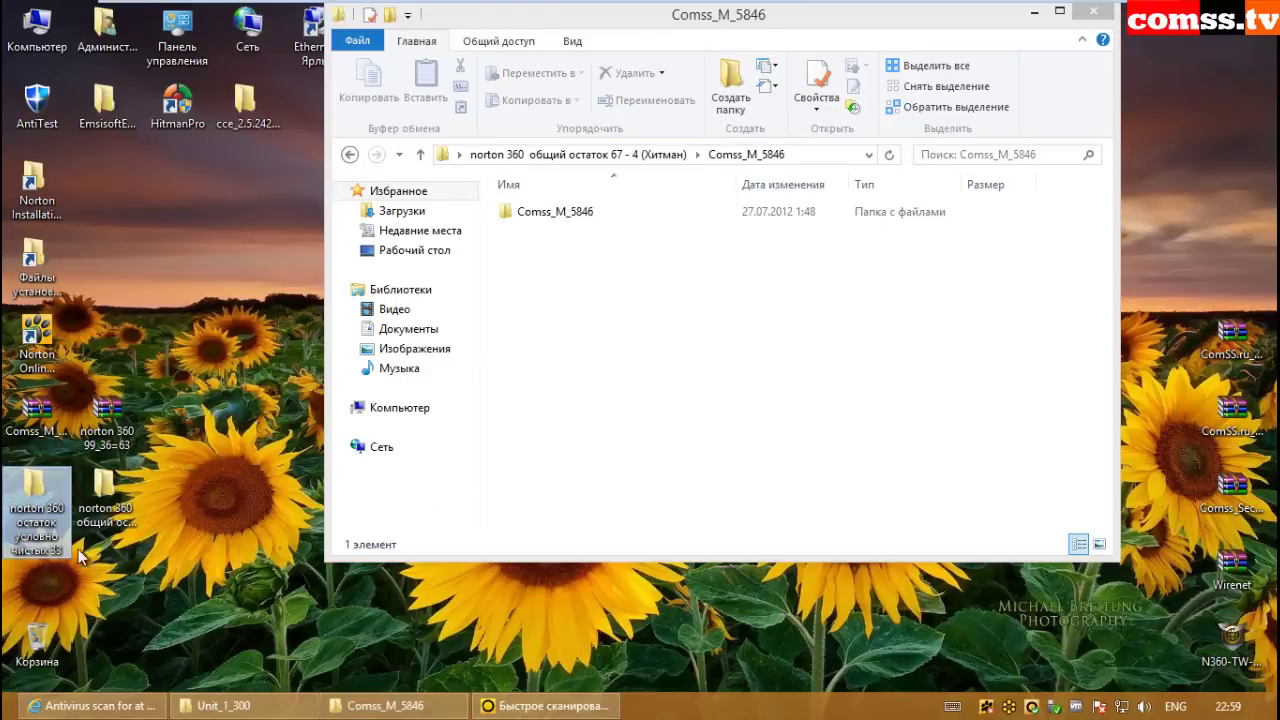
{"action": "double_click", "coordinate": [596, 219]}
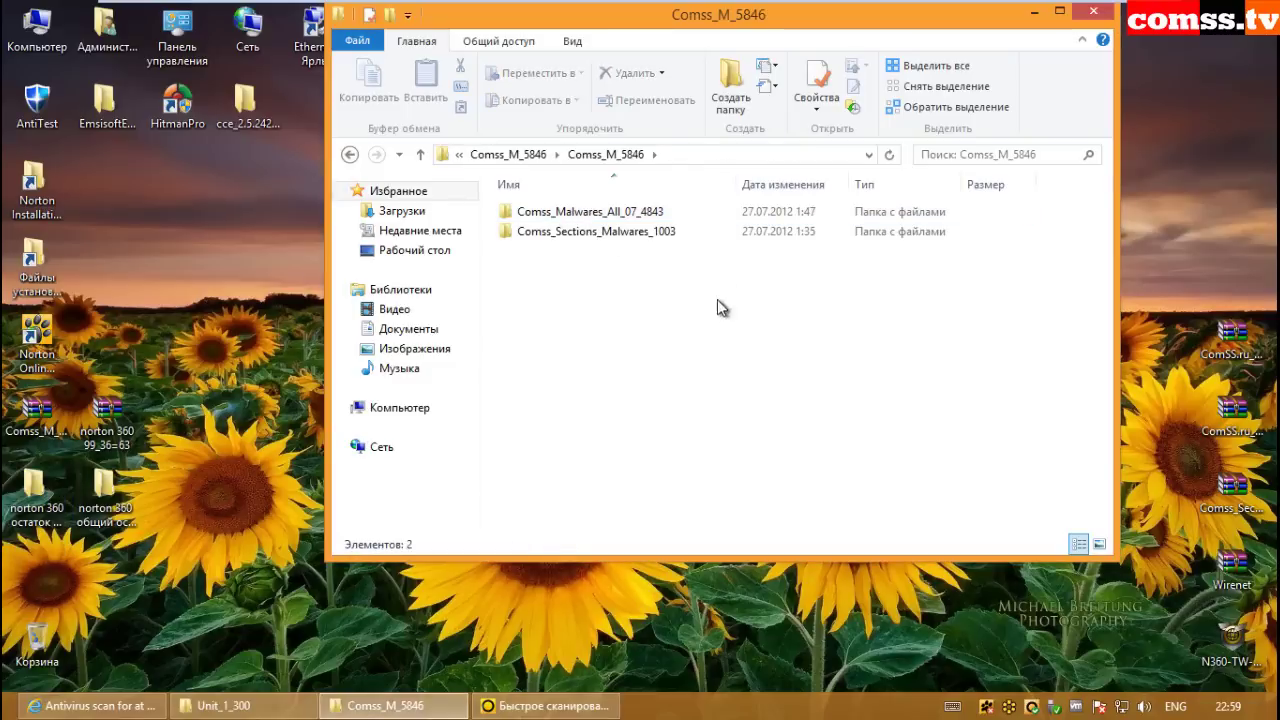
{"action": "double_click", "coordinate": [647, 213]}
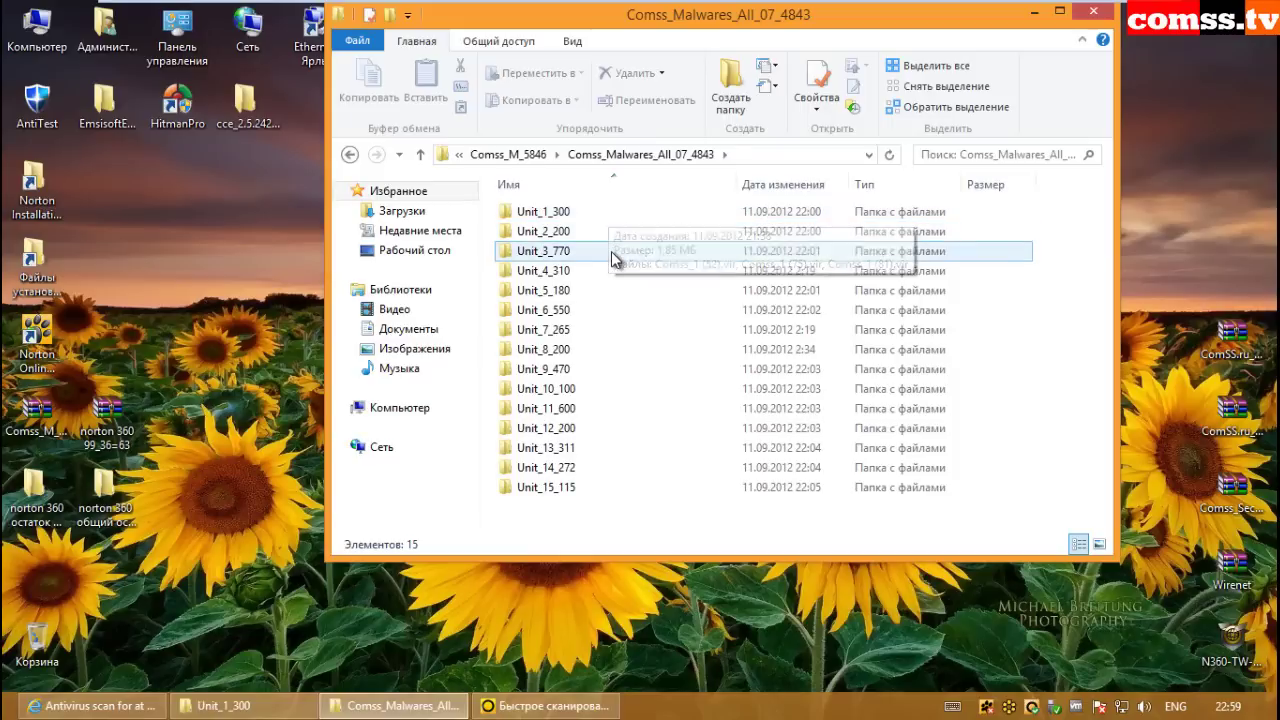
- View the remaining files in Unit_3_770, return to Comss_Malwares_All_07_4843 and close the folder window
{"action": "double_click", "coordinate": [611, 251]}
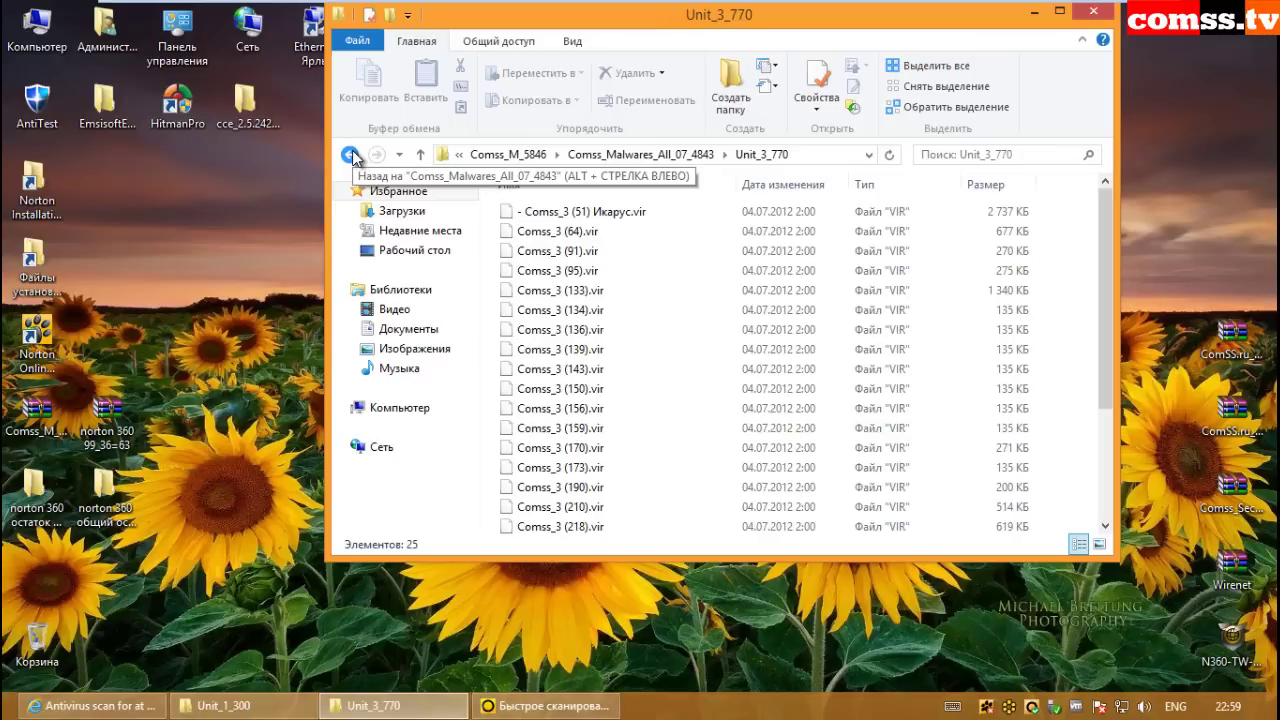
{"action": "left_click", "coordinate": [349, 155]}
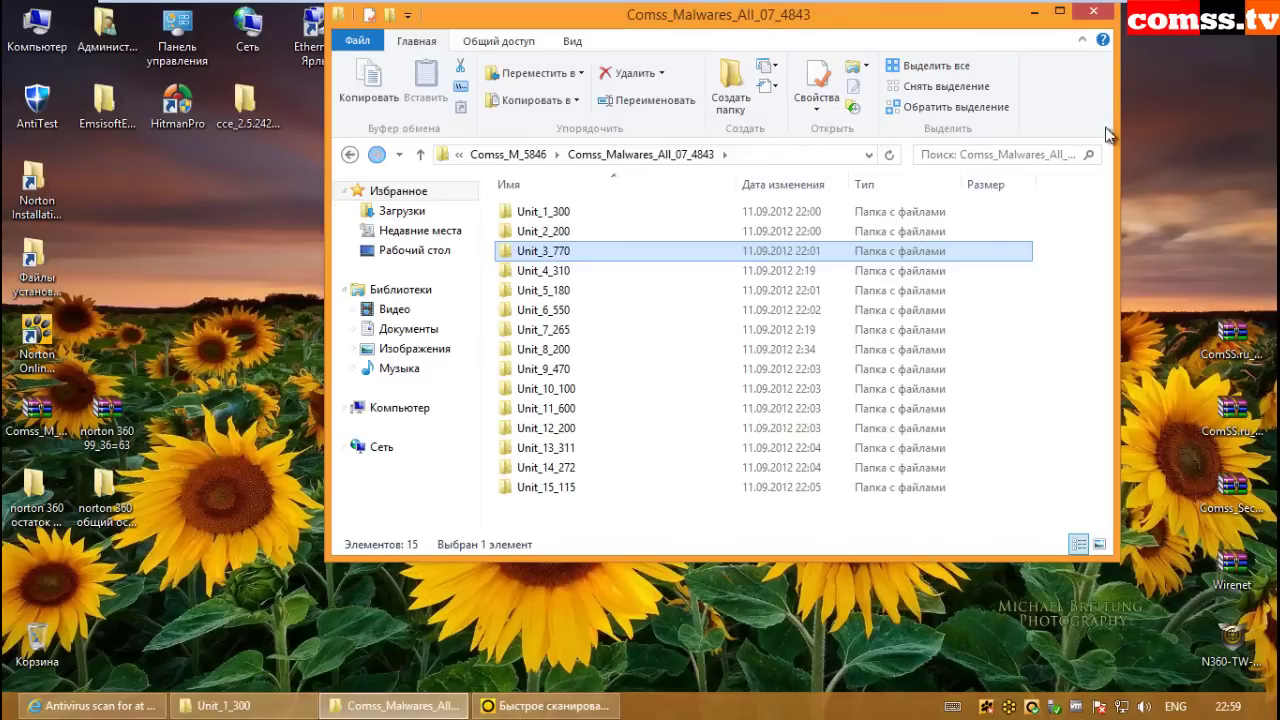
{"action": "left_click", "coordinate": [1093, 12]}
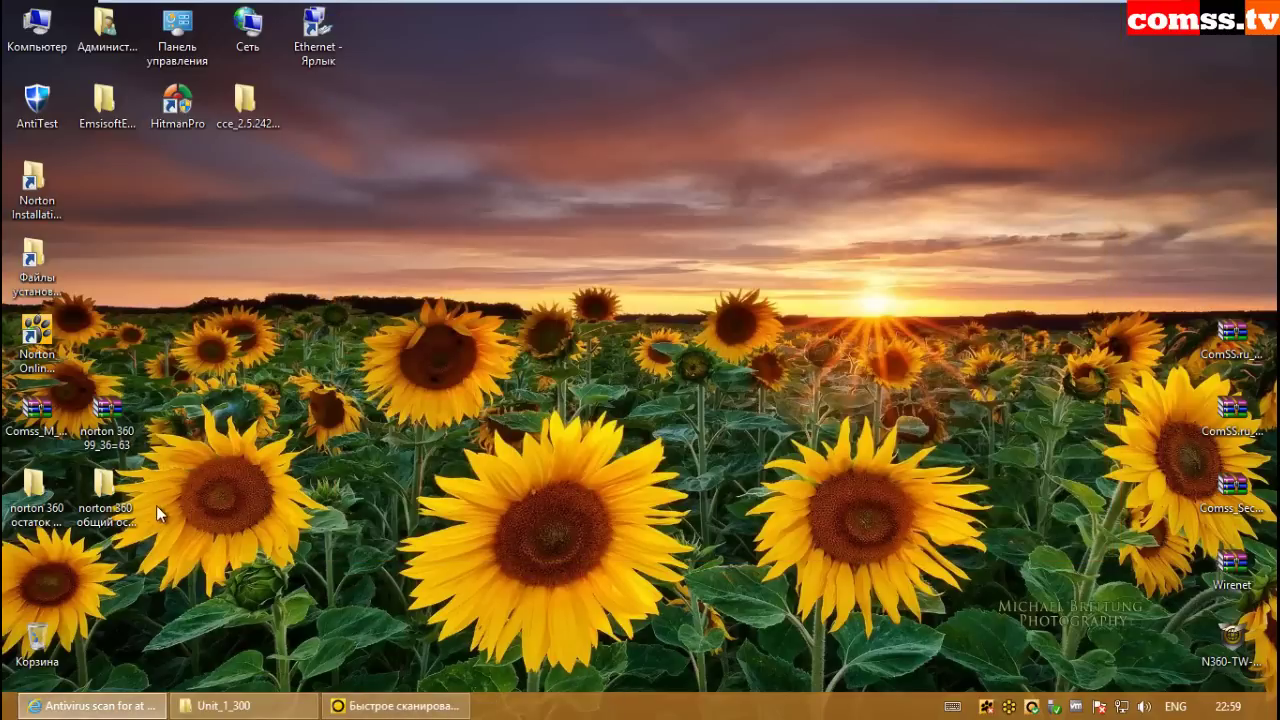
- Select the "общий остаток" and "остаток условно чистых" desktop folders in turn to compare their names and details
{"action": "left_click", "coordinate": [110, 500]}
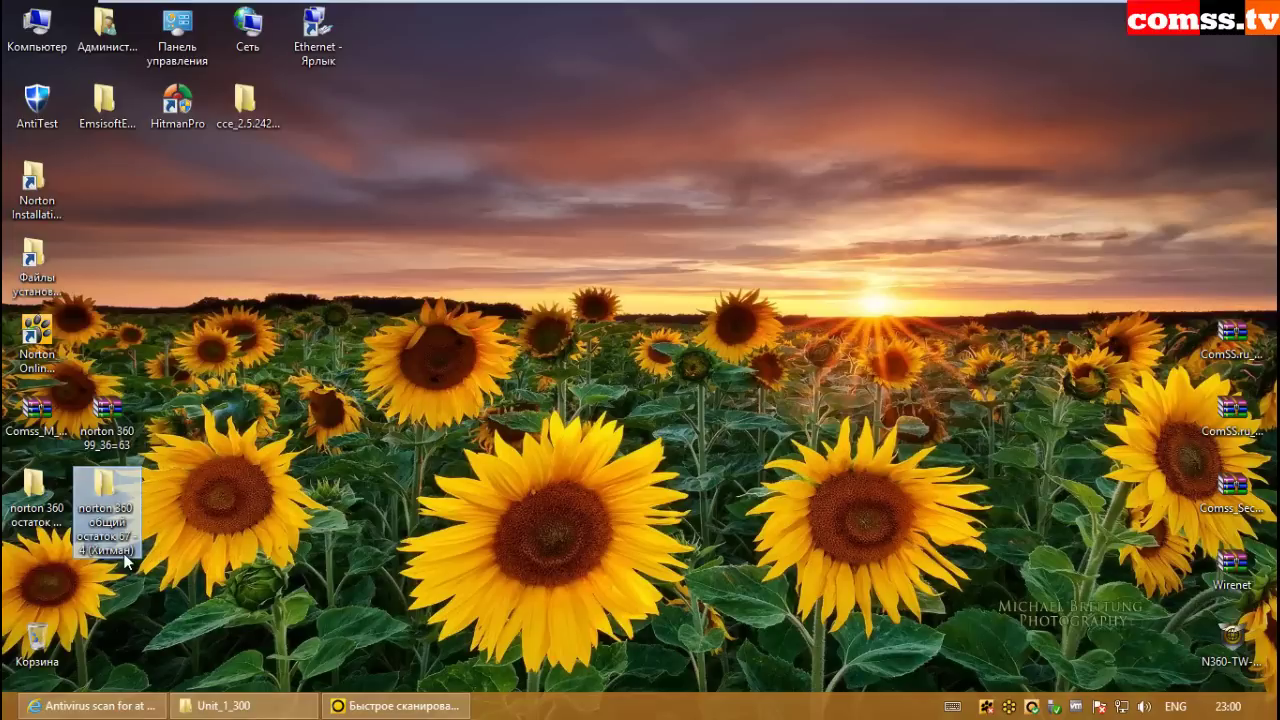
{"action": "mouse_move", "coordinate": [128, 541]}
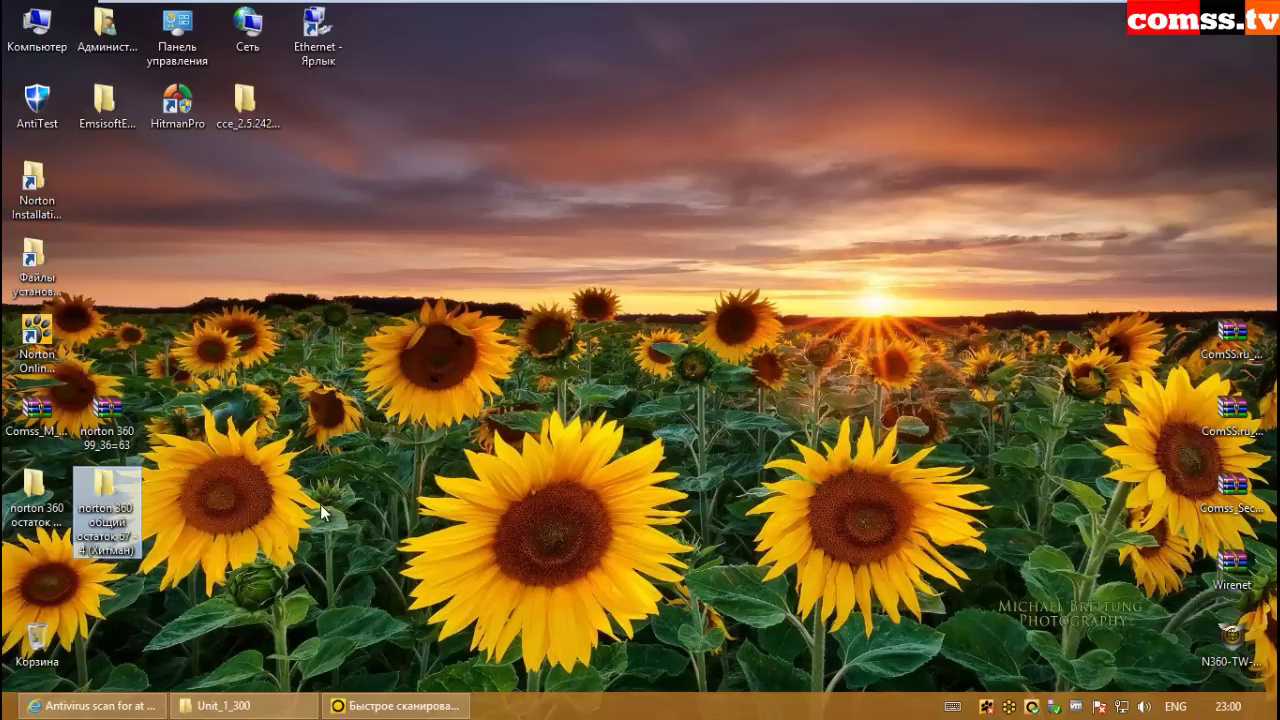
{"action": "left_click", "coordinate": [36, 492]}
{"action": "mouse_move", "coordinate": [64, 516]}
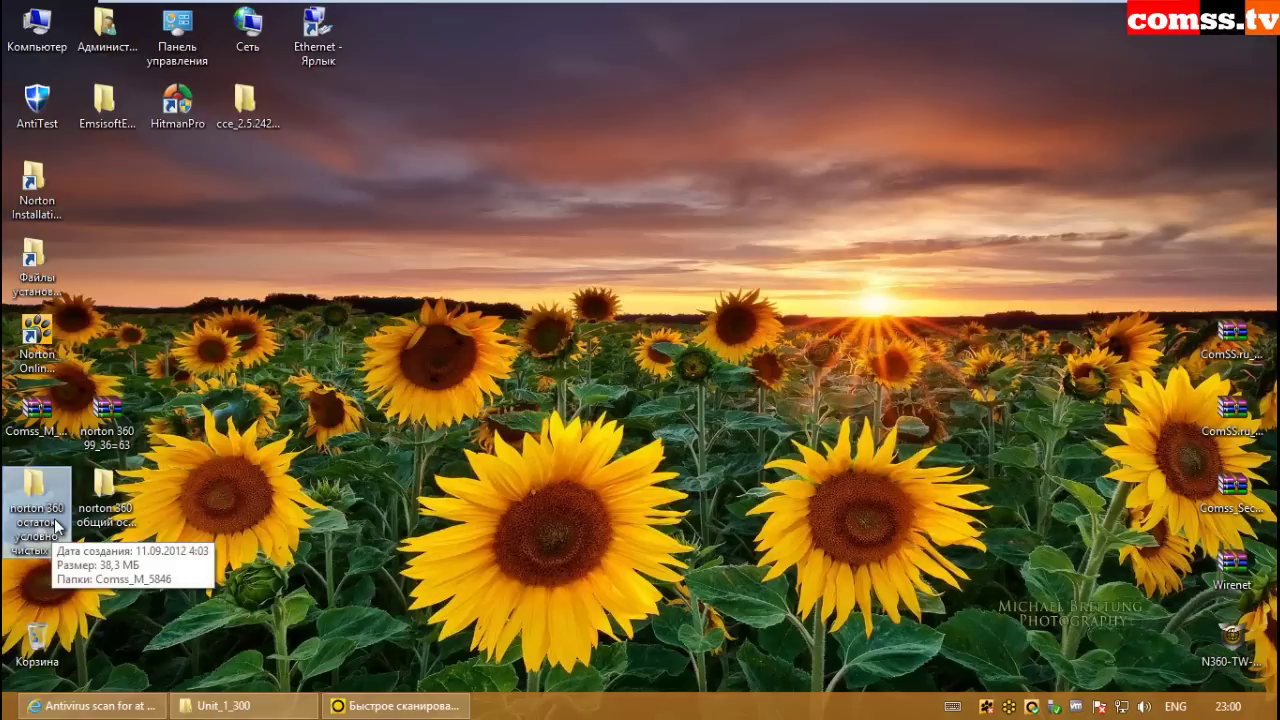
- Switch to the browser and examine the VirusTotal report for Comss_1 (55).vir down to its comments
{"action": "left_click", "coordinate": [92, 705]}
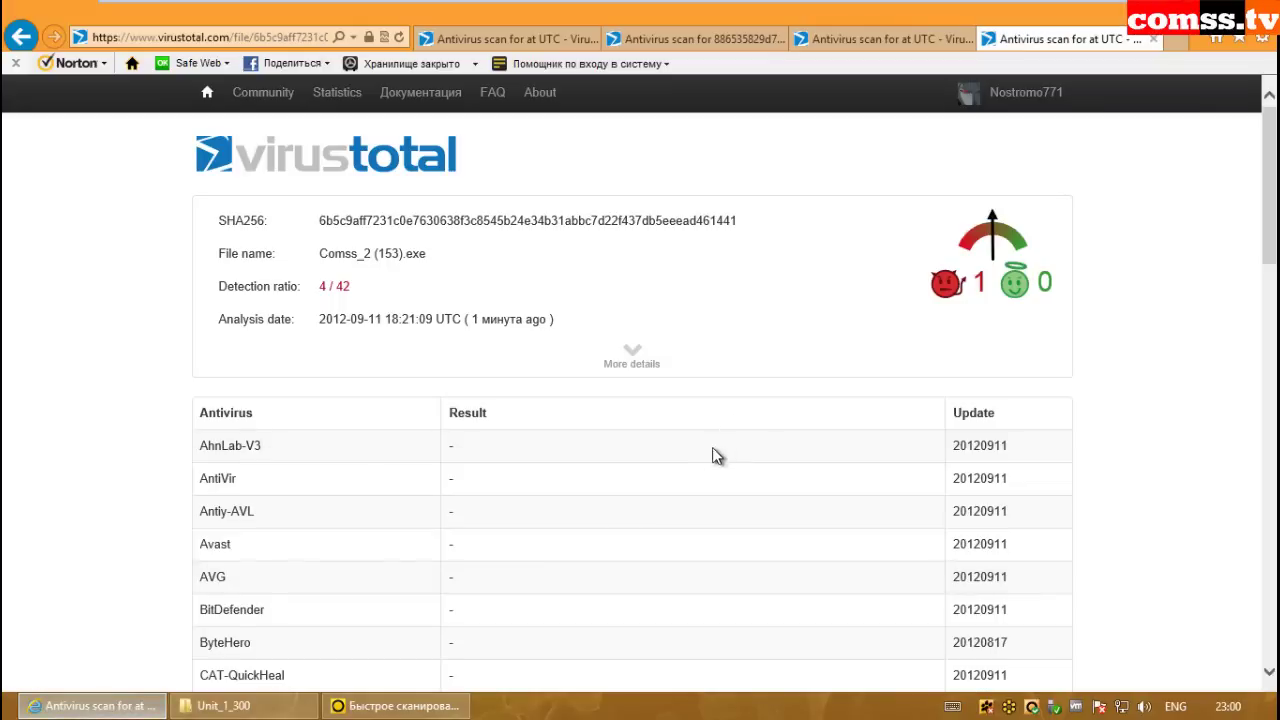
{"action": "left_click", "coordinate": [550, 40]}
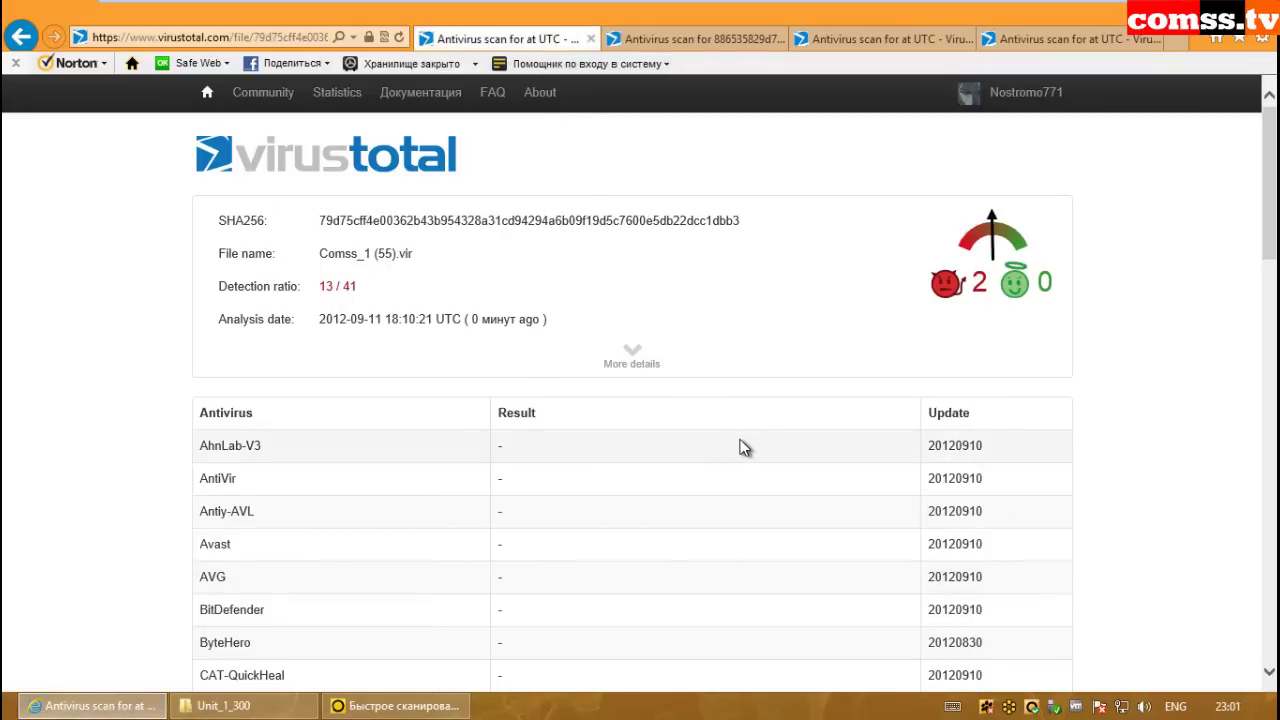
{"action": "scroll", "coordinate": [750, 445], "scroll_direction": "down", "scroll_amount": 3}
{"action": "scroll", "coordinate": [737, 417], "scroll_direction": "down", "scroll_amount": 2}
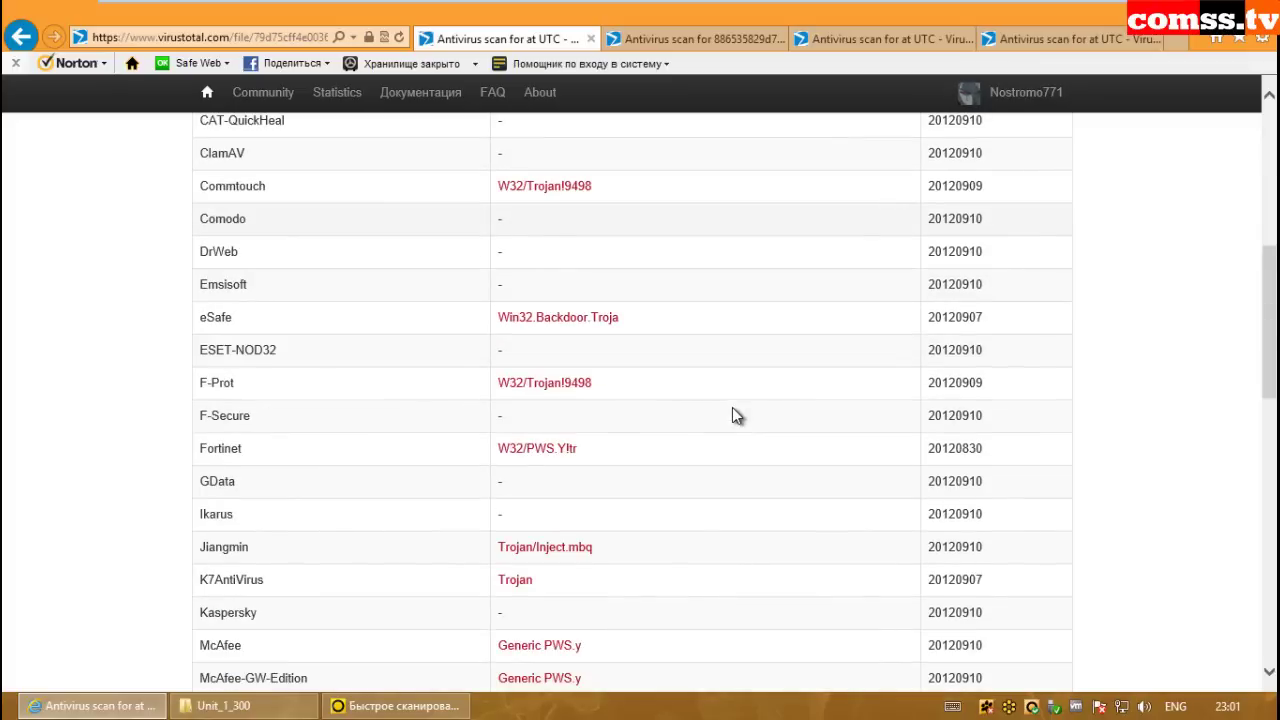
{"action": "scroll", "coordinate": [732, 413], "scroll_direction": "down", "scroll_amount": 1}
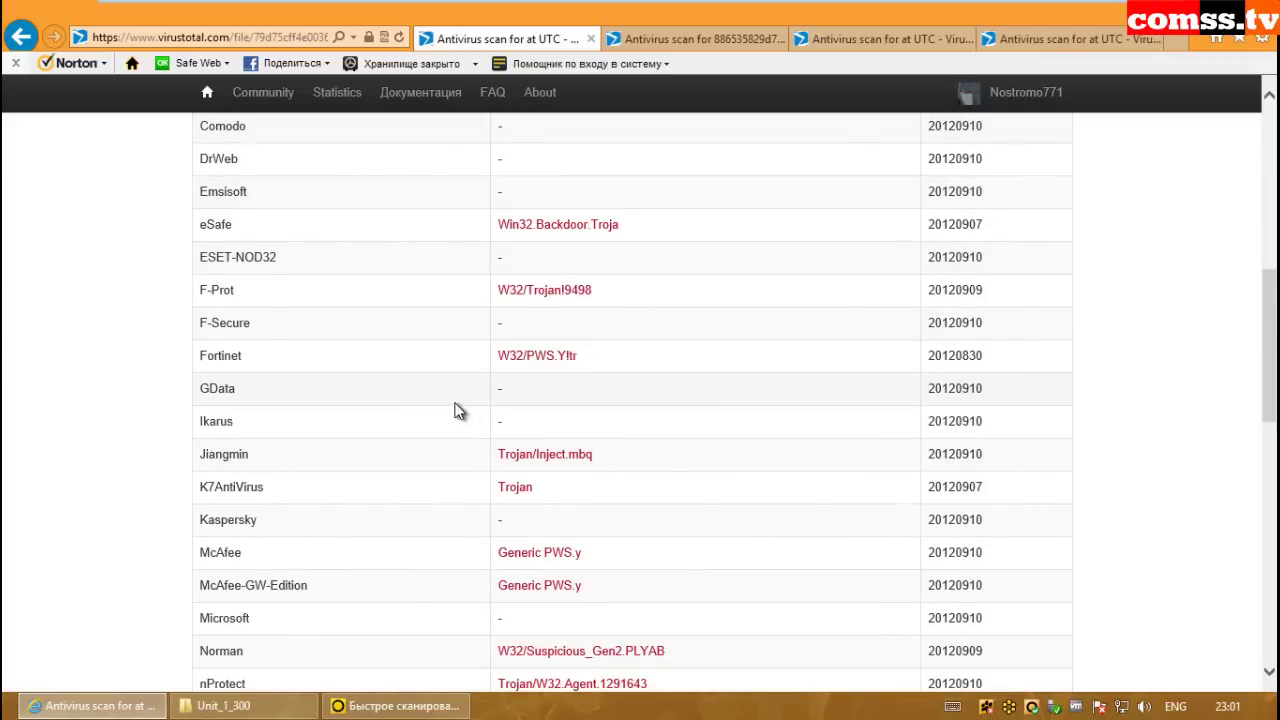
{"action": "scroll", "coordinate": [620, 425], "scroll_direction": "down", "scroll_amount": 1}
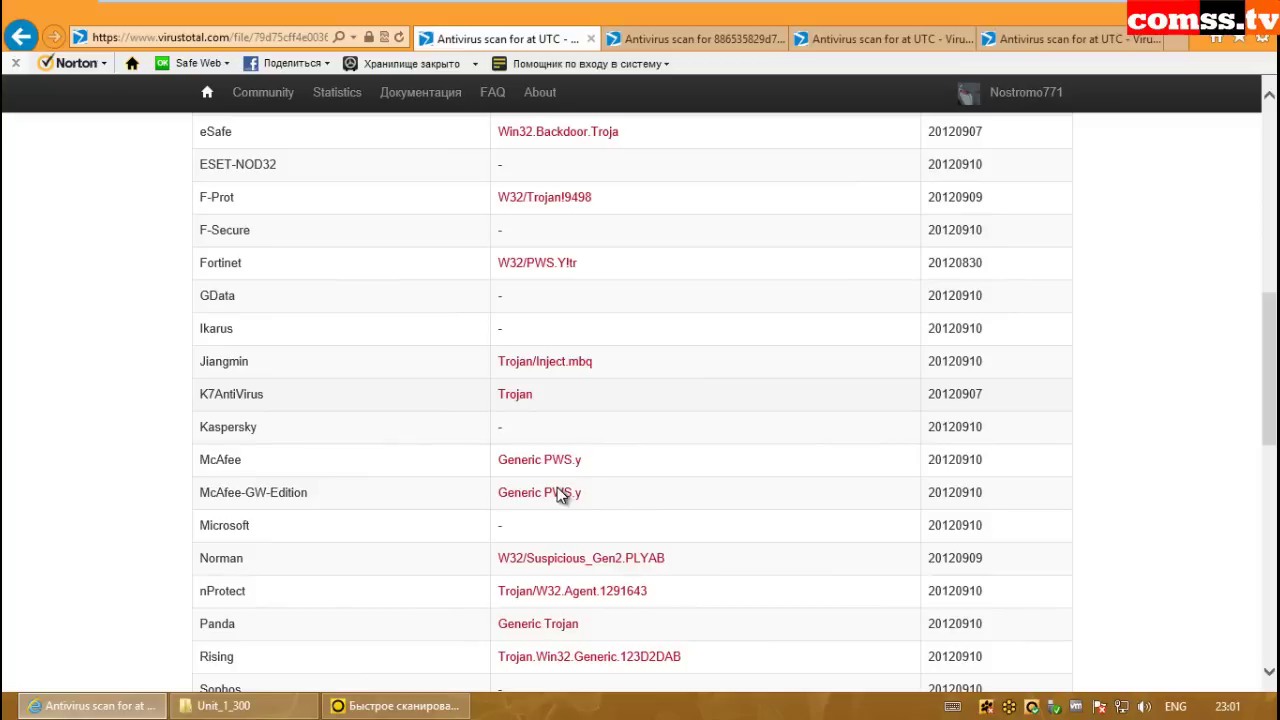
{"action": "scroll", "coordinate": [565, 492], "scroll_direction": "down", "scroll_amount": 1}
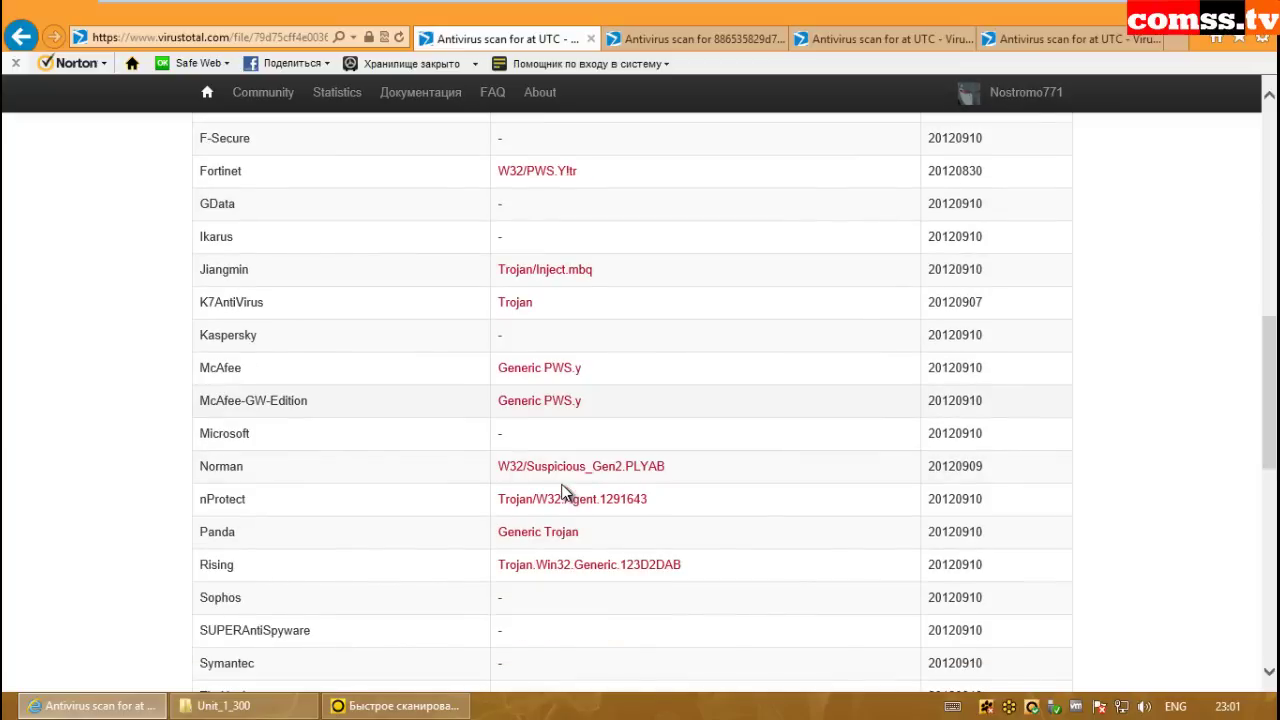
{"action": "scroll", "coordinate": [562, 492], "scroll_direction": "down", "scroll_amount": 1}
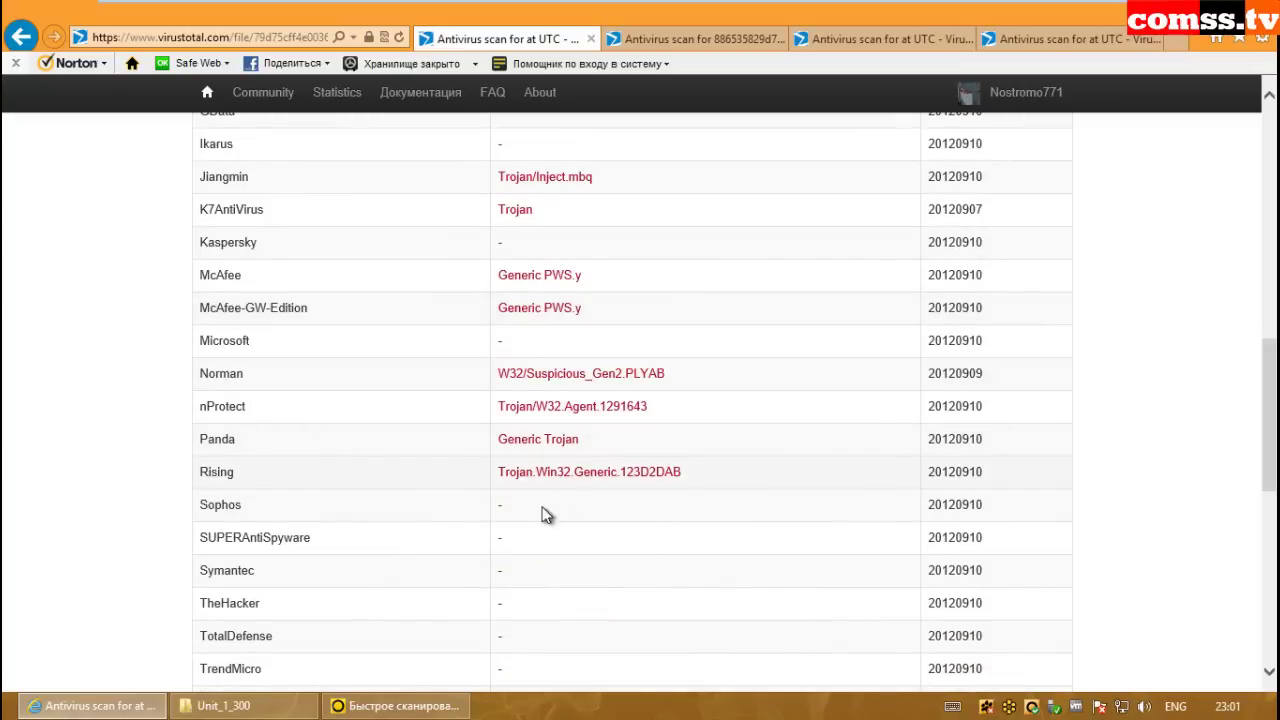
{"action": "scroll", "coordinate": [680, 478], "scroll_direction": "down", "scroll_amount": 3}
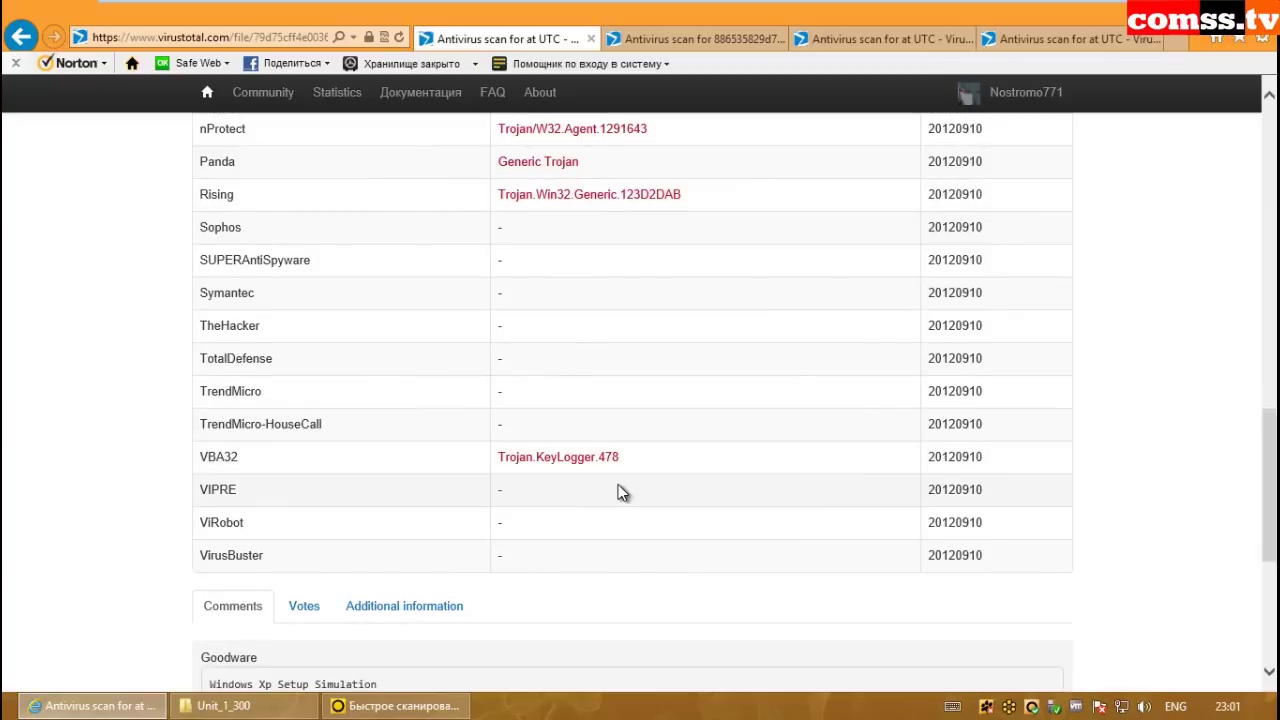
{"action": "scroll", "coordinate": [618, 487], "scroll_direction": "down", "scroll_amount": 3}
{"action": "scroll", "coordinate": [618, 487], "scroll_direction": "up", "scroll_amount": 4}
- Review the antivirus results in the VirusTotal report for Comss_1 (59).vir
{"action": "key", "text": "ctrl+Tab"}
{"action": "scroll", "coordinate": [763, 240], "scroll_direction": "up", "scroll_amount": 3}
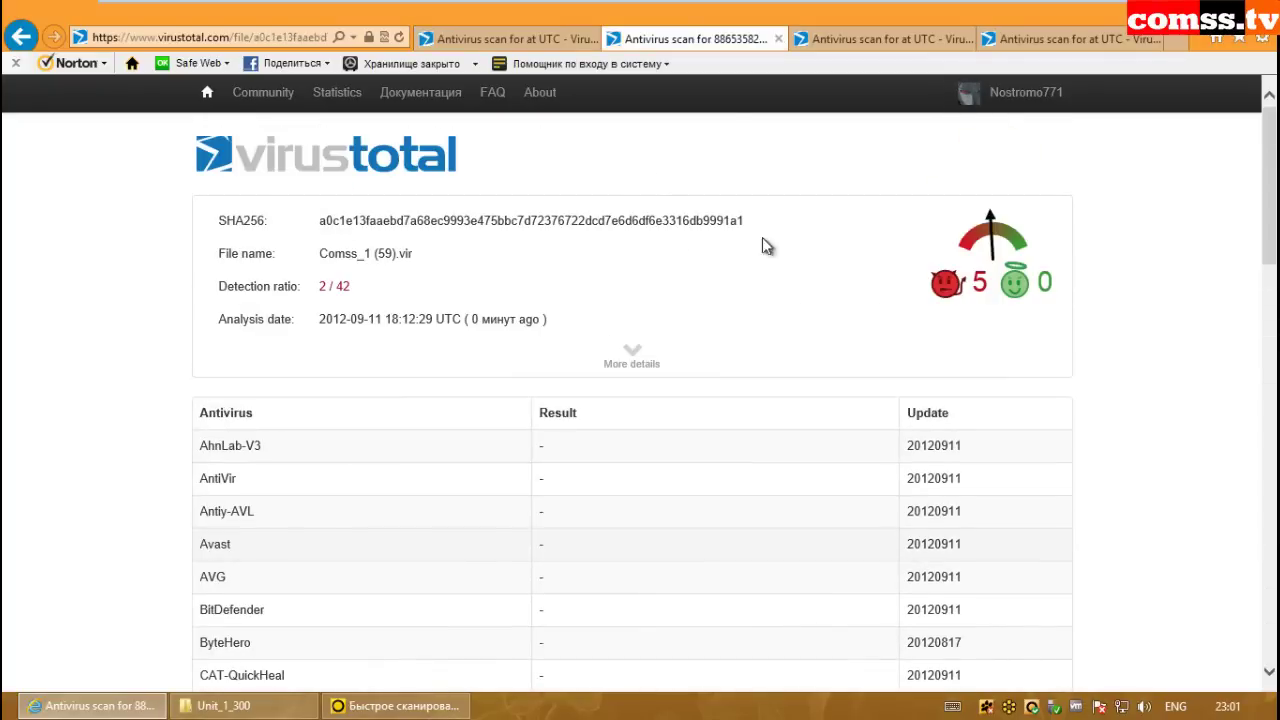
{"action": "scroll", "coordinate": [737, 466], "scroll_direction": "down", "scroll_amount": 5}
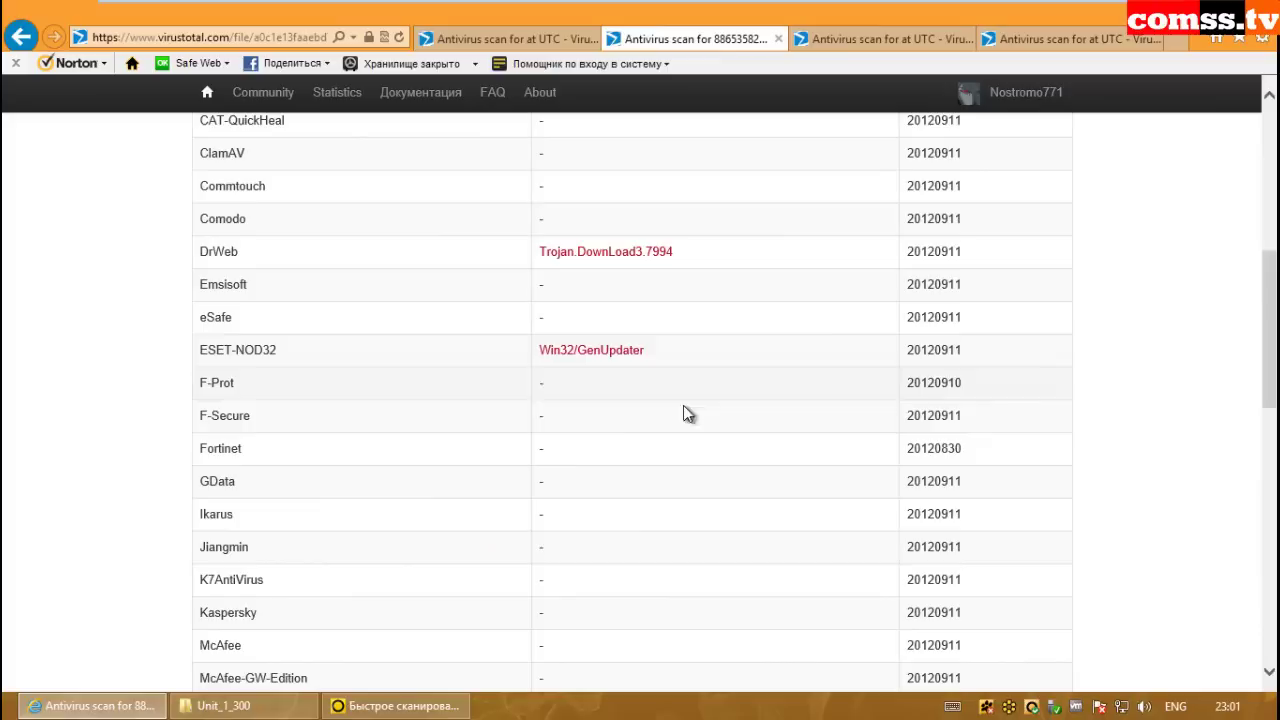
{"action": "scroll", "coordinate": [640, 437], "scroll_direction": "up", "scroll_amount": 5}
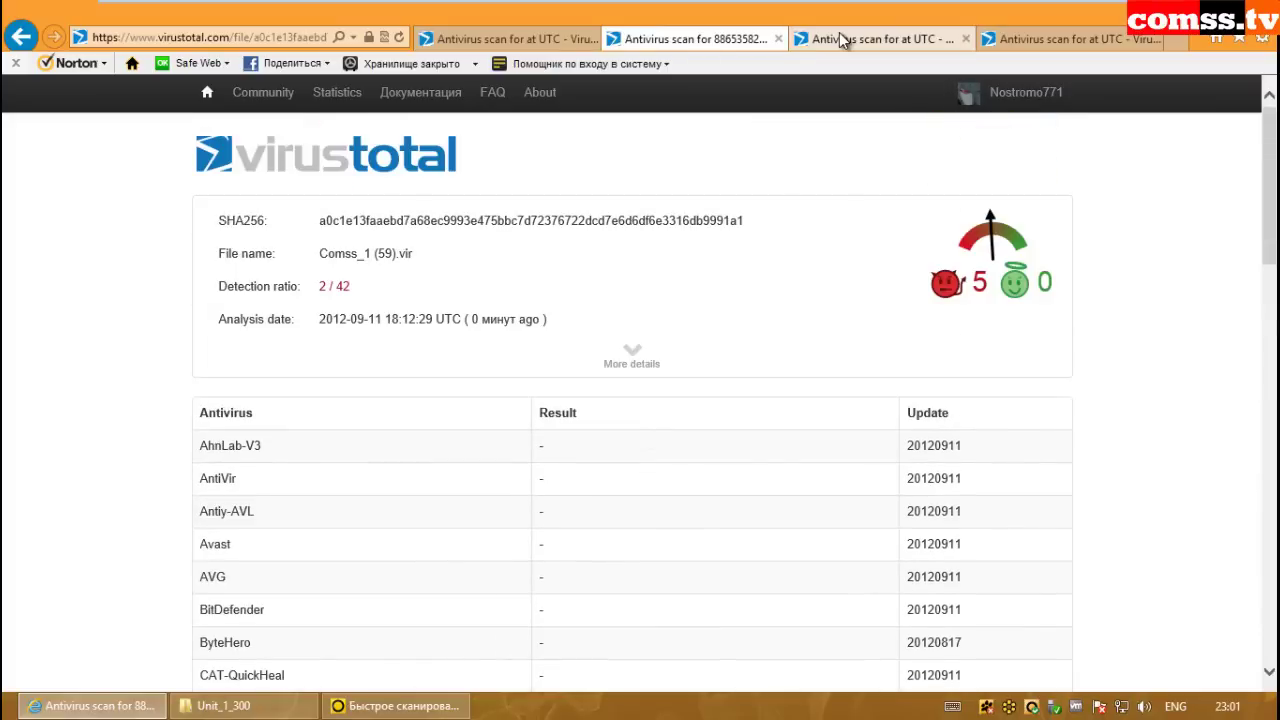
- Look through the whole VirusTotal report for Comss_2 (28) and return to its summary
{"action": "left_click", "coordinate": [803, 38]}
{"action": "scroll", "coordinate": [623, 434], "scroll_direction": "down", "scroll_amount": 1}
{"action": "scroll", "coordinate": [623, 434], "scroll_direction": "up", "scroll_amount": 1}
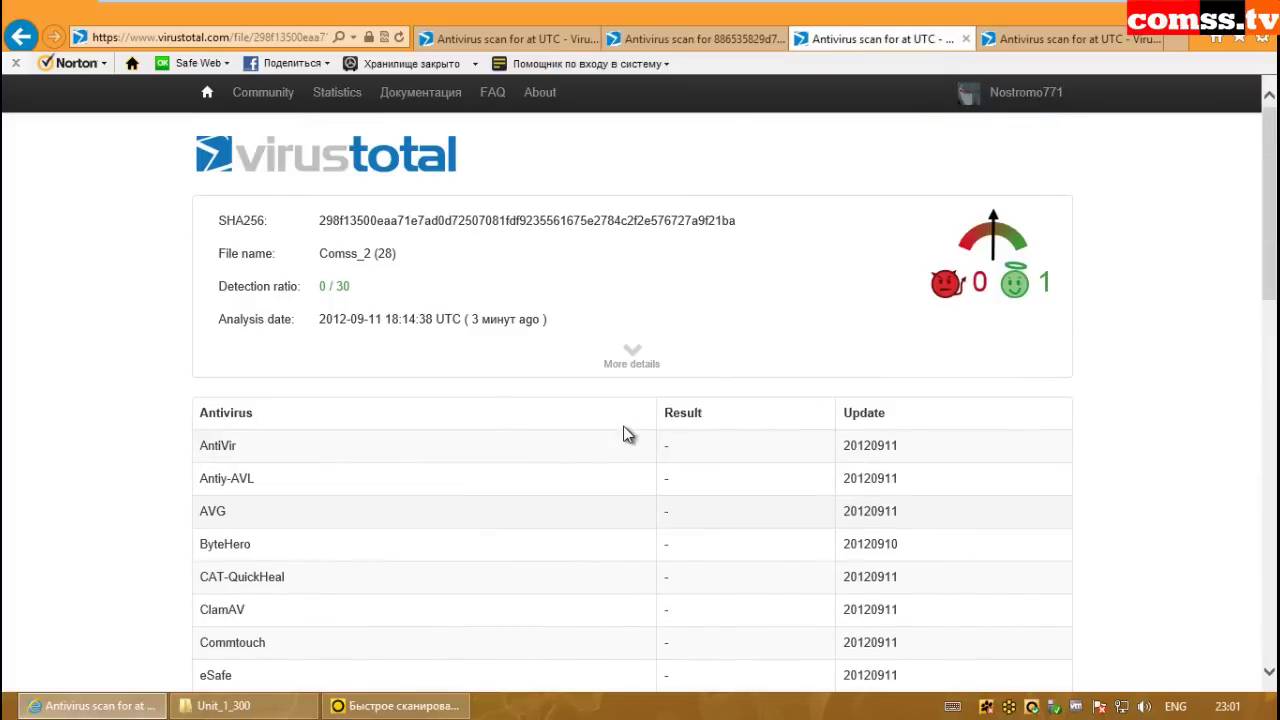
{"action": "scroll", "coordinate": [623, 434], "scroll_direction": "down", "scroll_amount": 10}
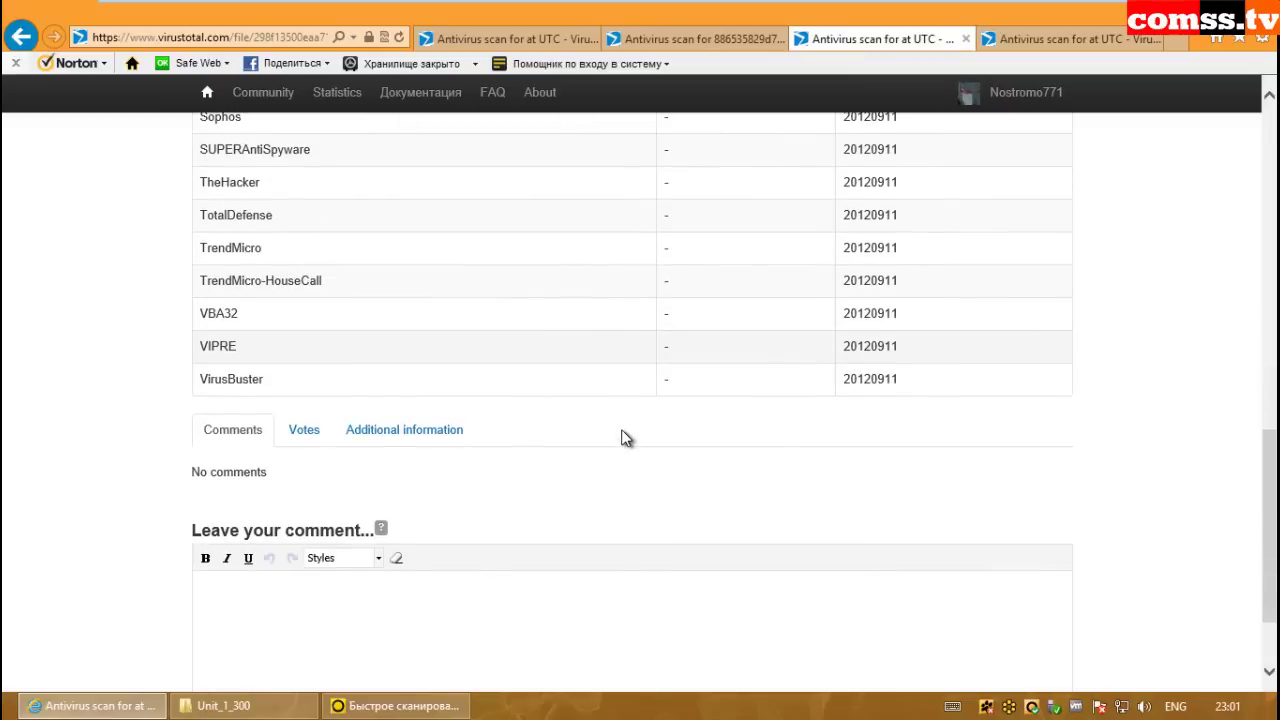
{"action": "scroll", "coordinate": [625, 438], "scroll_direction": "up", "scroll_amount": 5}
{"action": "scroll", "coordinate": [623, 438], "scroll_direction": "up", "scroll_amount": 5}
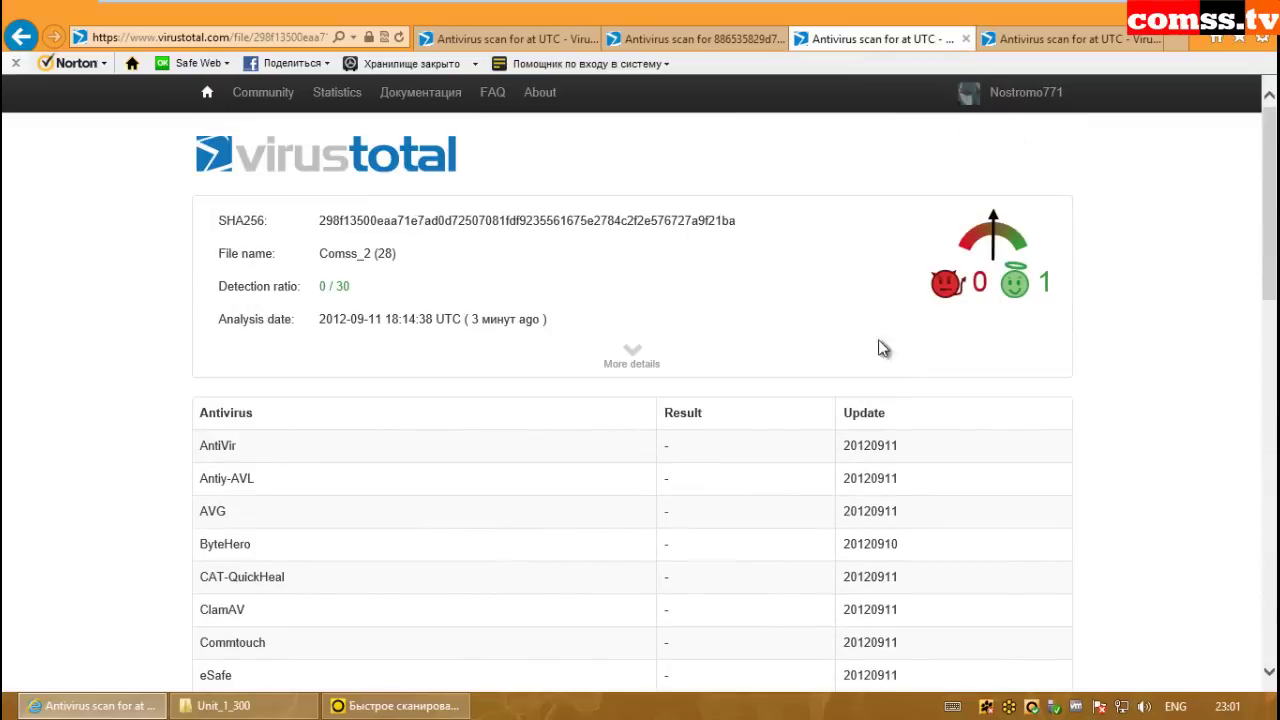
- Examine the antivirus results in the VirusTotal report for Comss_2 (153).exe
{"action": "key", "text": "ctrl+Tab"}
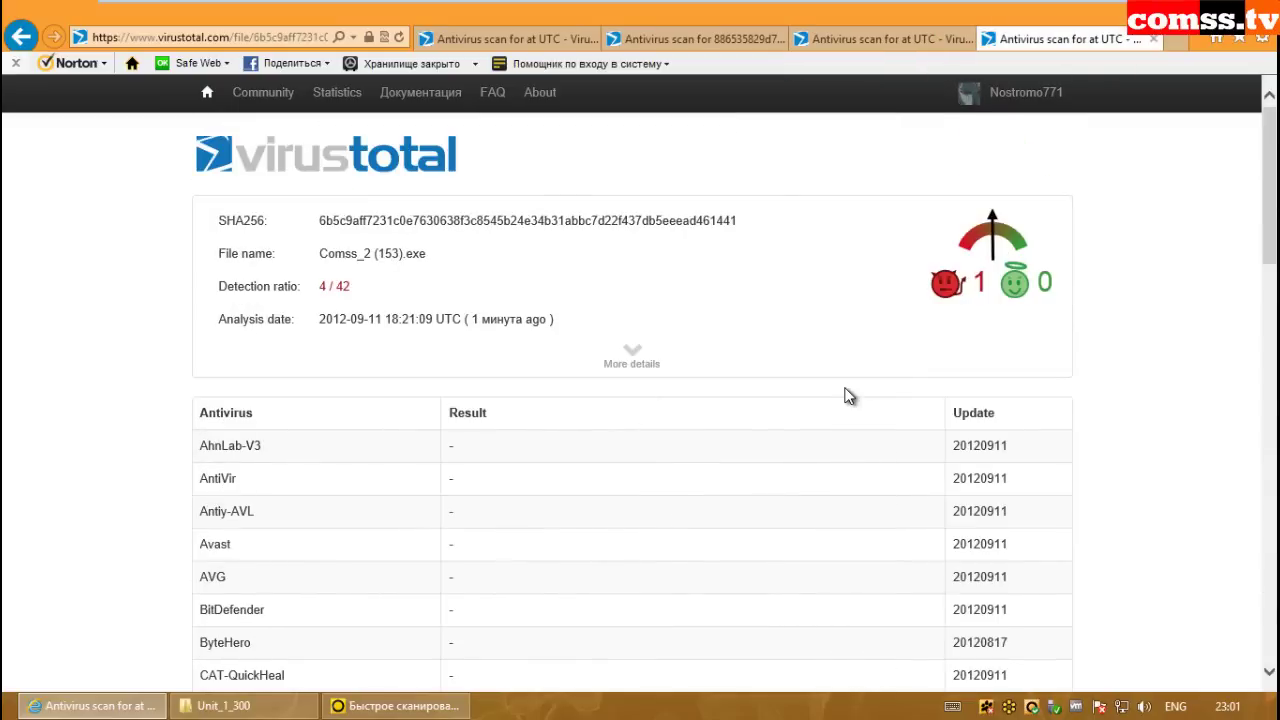
{"action": "scroll", "coordinate": [845, 396], "scroll_direction": "down", "scroll_amount": 8}
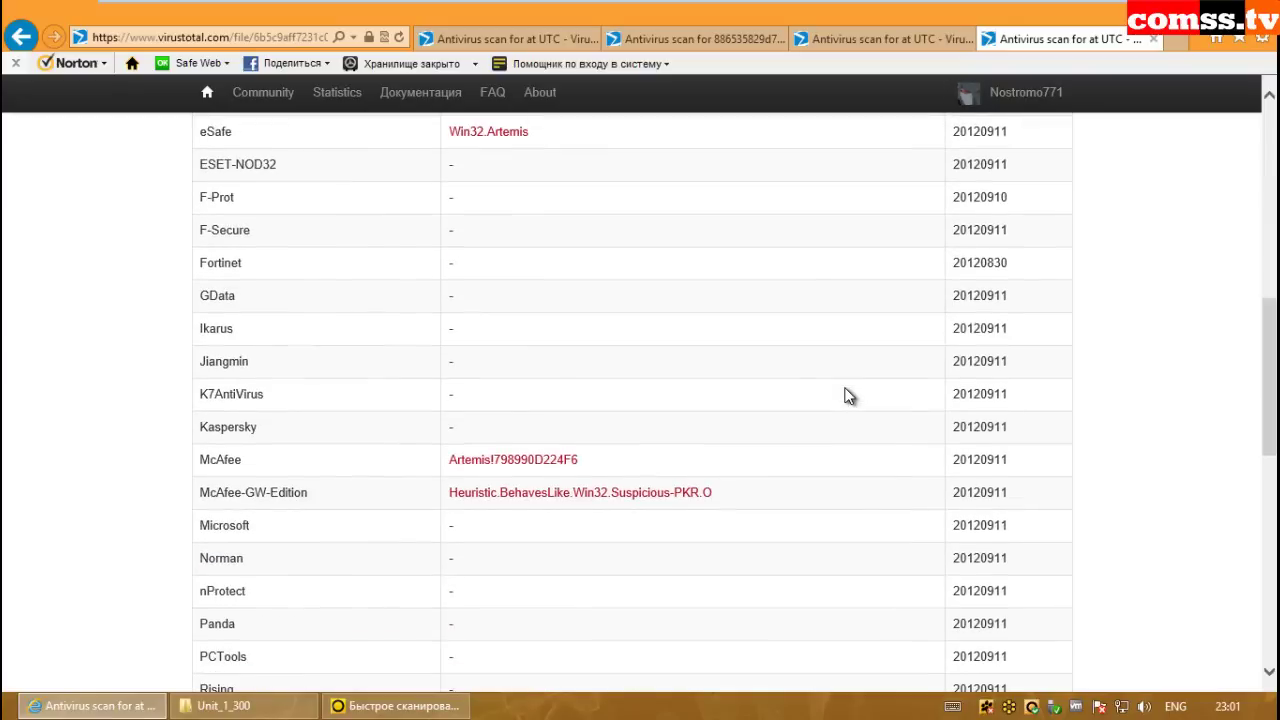
{"action": "scroll", "coordinate": [845, 396], "scroll_direction": "down", "scroll_amount": 4}
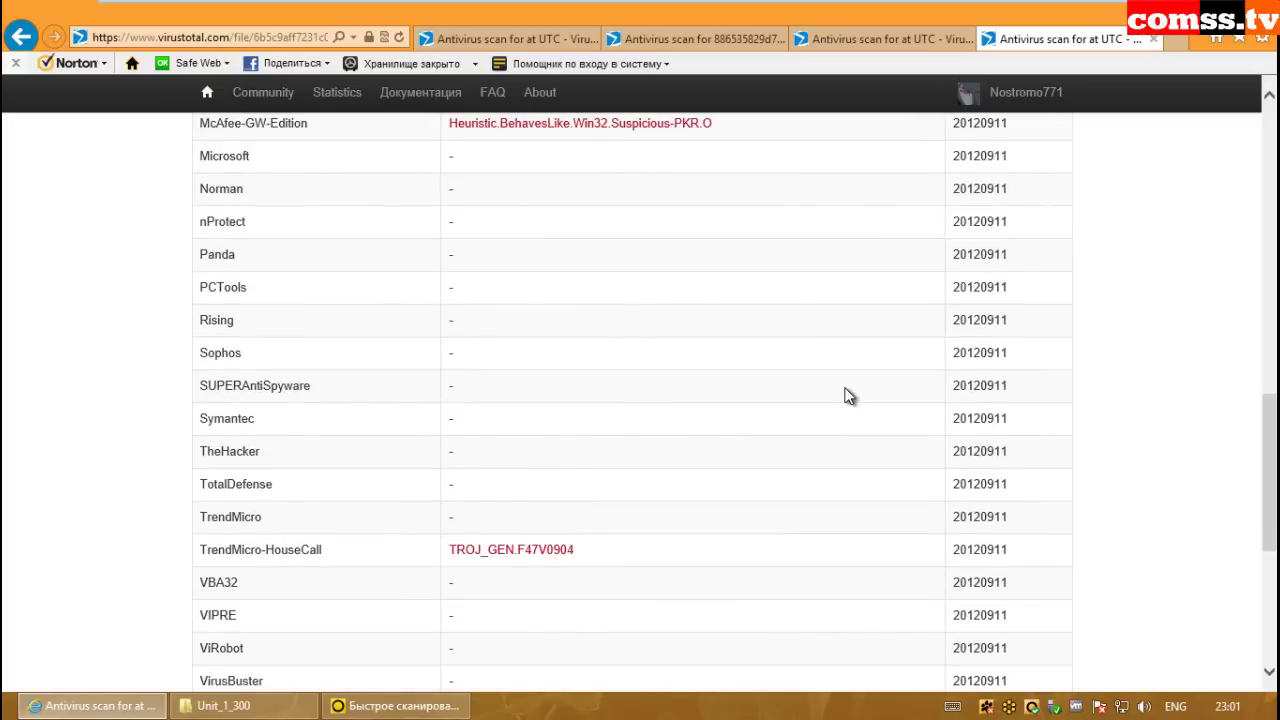
{"action": "scroll", "coordinate": [726, 394], "scroll_direction": "down", "scroll_amount": 4}
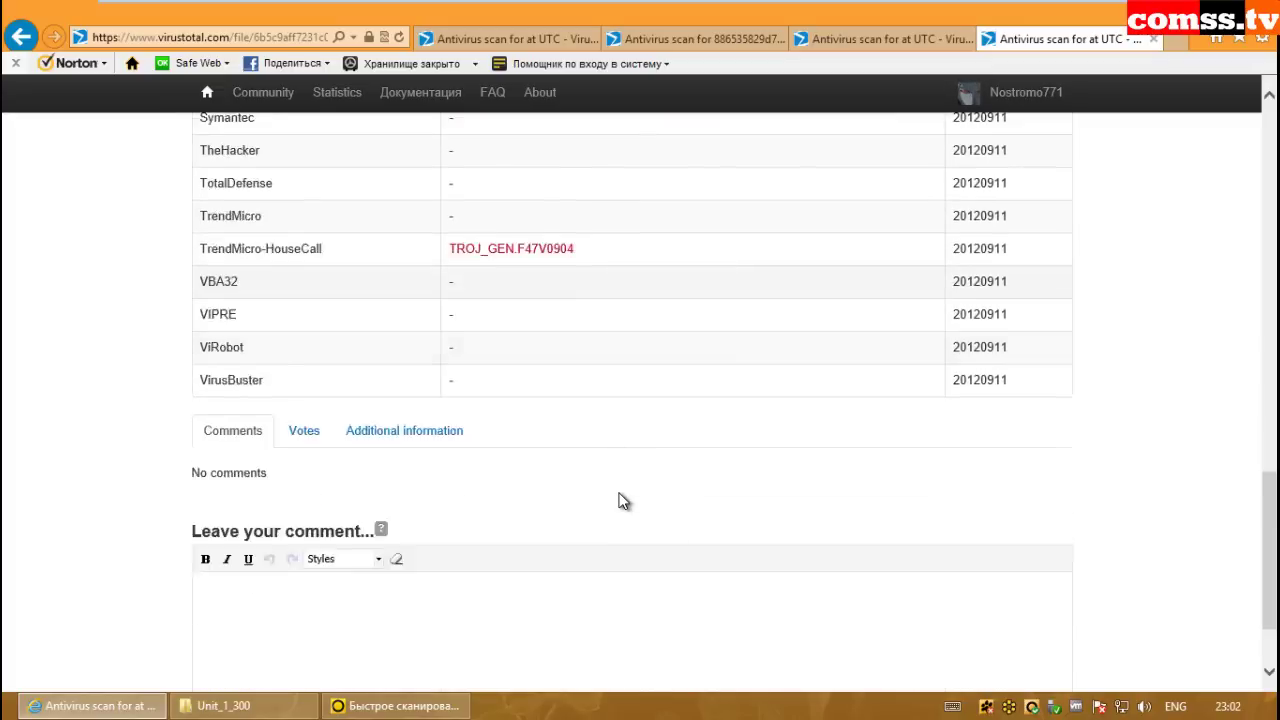
{"action": "scroll", "coordinate": [640, 437], "scroll_direction": "up", "scroll_amount": 10}
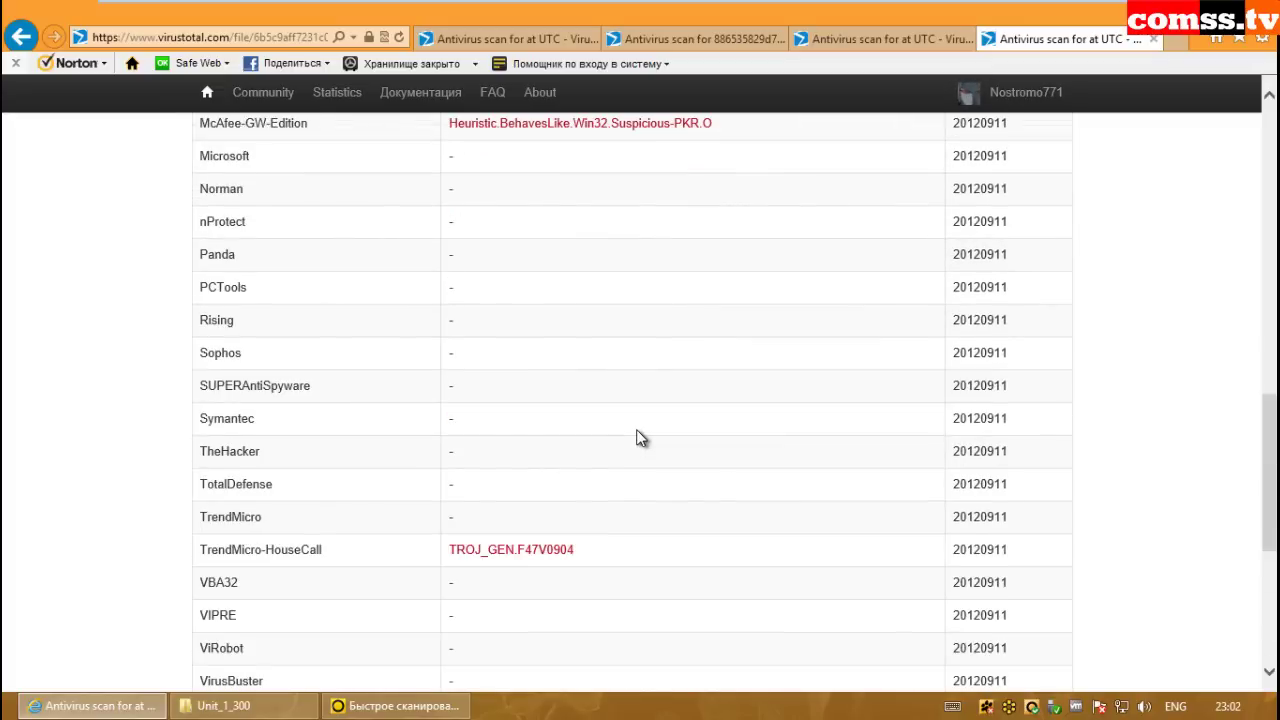
- Submit Comss_2 (153).exe to VirusTotal for scanning and go through the antivirus results in its report
{"action": "scroll", "coordinate": [640, 437], "scroll_direction": "up", "scroll_amount": 3}
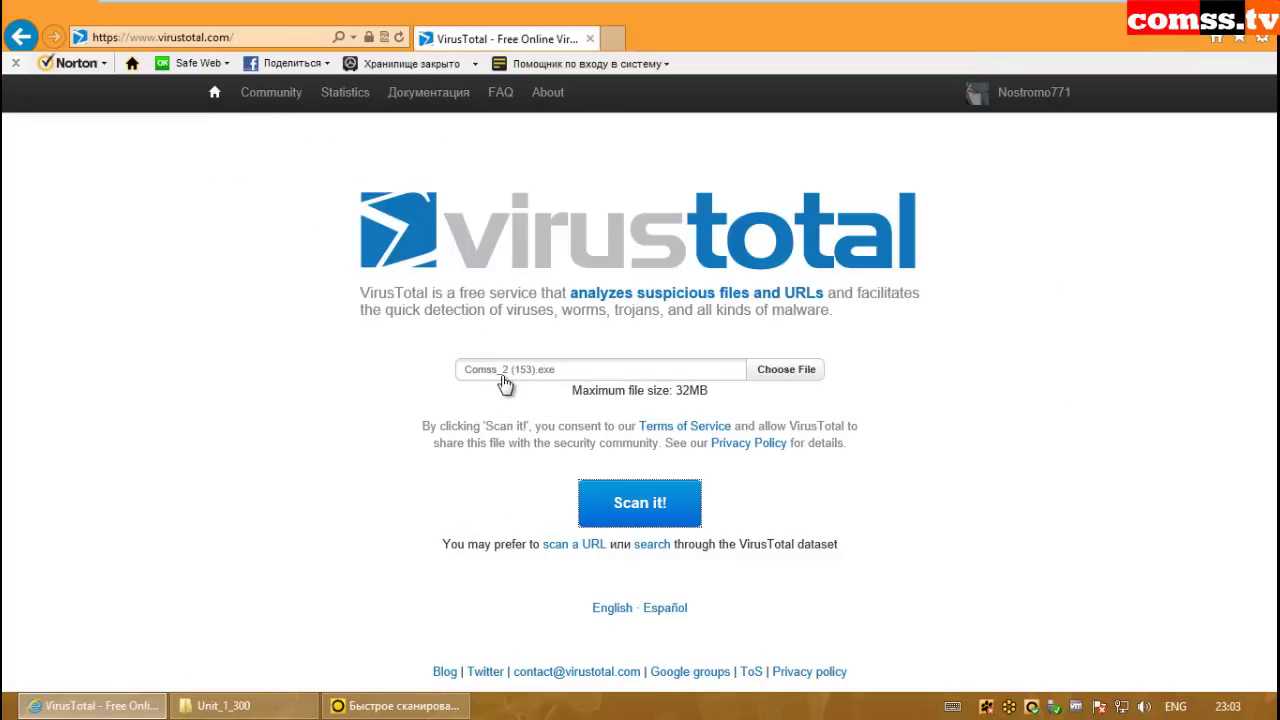
{"action": "left_click", "coordinate": [638, 508]}
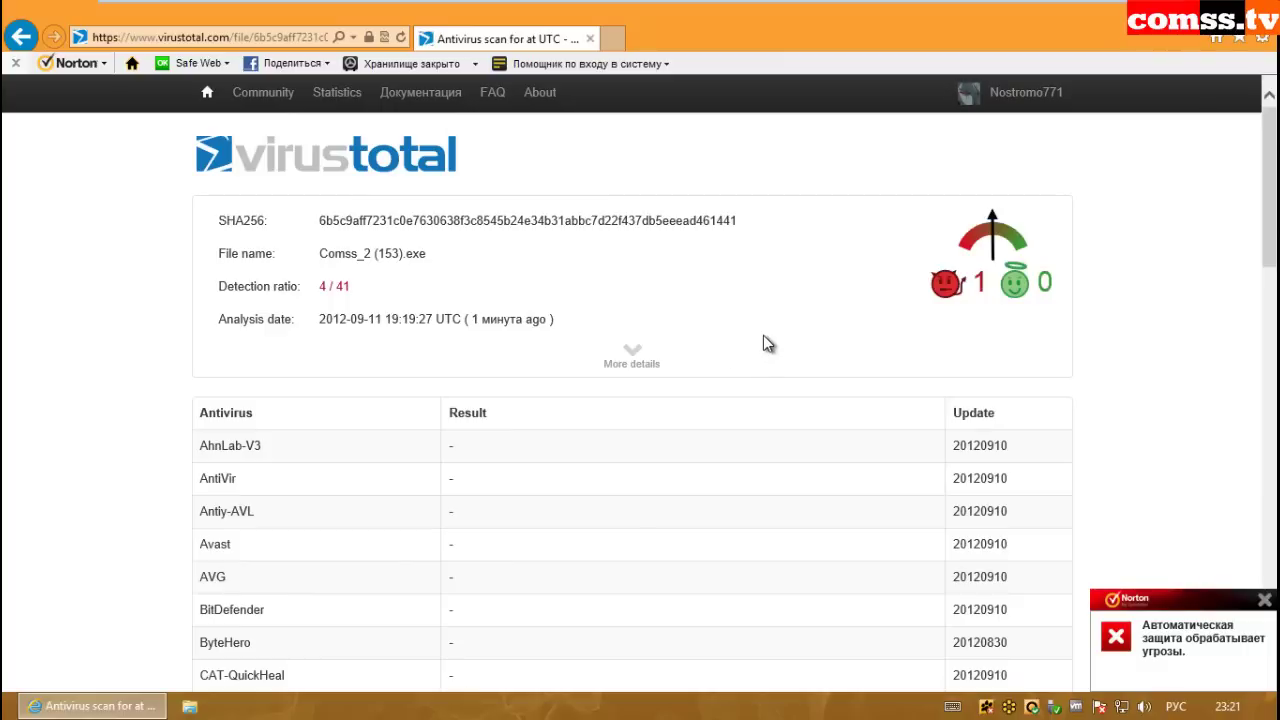
{"action": "scroll", "coordinate": [690, 590], "scroll_direction": "down", "scroll_amount": 5}
{"action": "scroll", "coordinate": [687, 591], "scroll_direction": "down", "scroll_amount": 1}
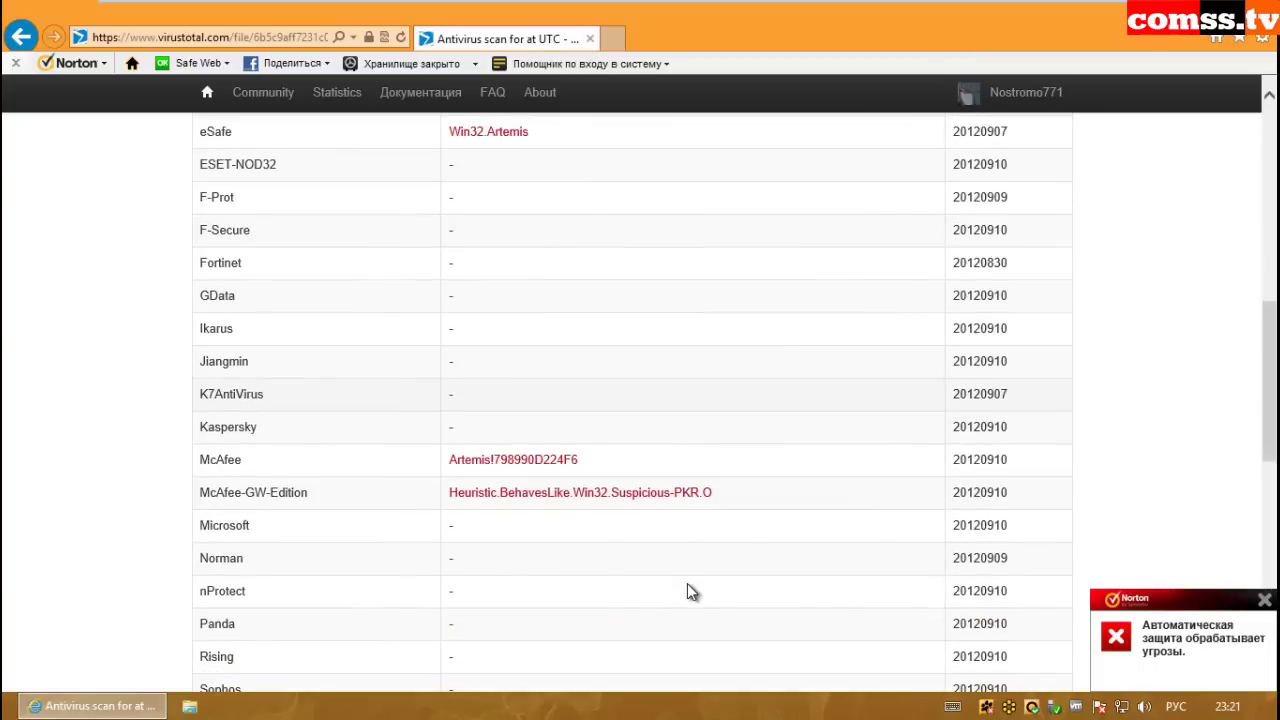
{"action": "scroll", "coordinate": [623, 563], "scroll_direction": "down", "scroll_amount": 4}
{"action": "scroll", "coordinate": [620, 563], "scroll_direction": "down", "scroll_amount": 1}
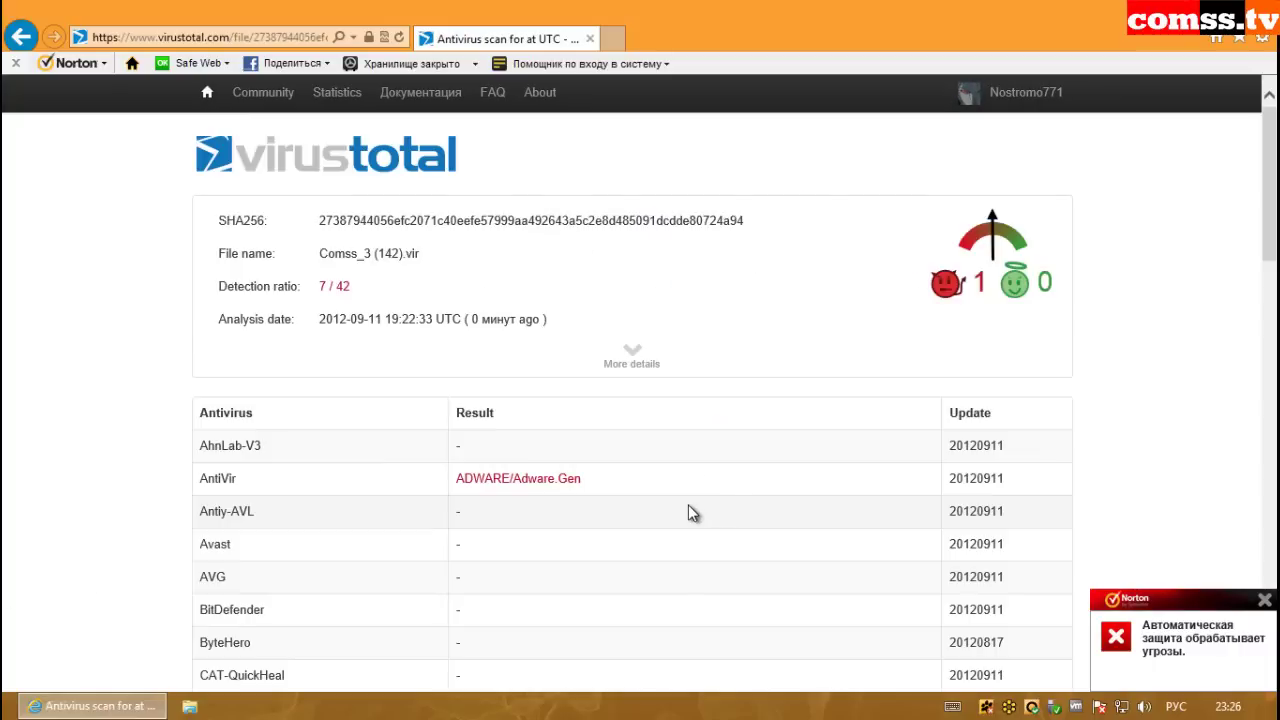
- Examine the VirusTotal report for Comss_3 (142).vir down to its comments, and leave the report
{"action": "scroll", "coordinate": [688, 505], "scroll_direction": "down", "scroll_amount": 3}
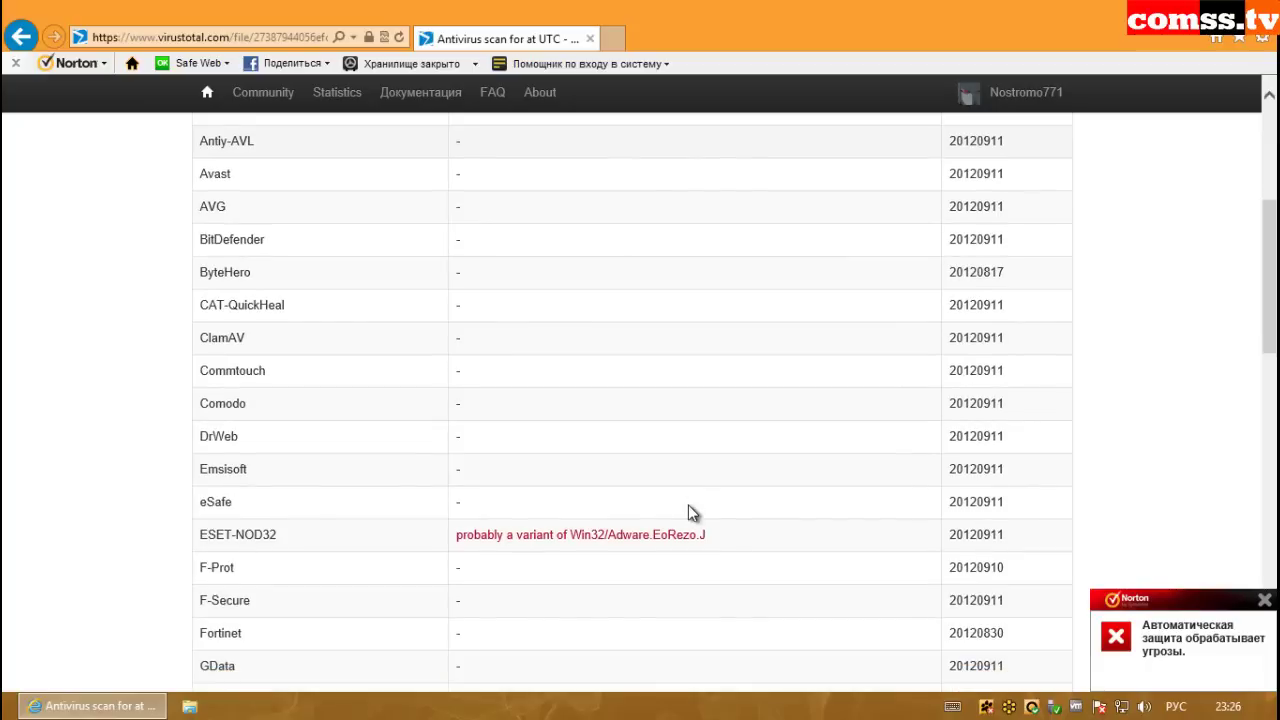
{"action": "scroll", "coordinate": [760, 499], "scroll_direction": "up", "scroll_amount": 1}
{"action": "scroll", "coordinate": [760, 499], "scroll_direction": "down", "scroll_amount": 3}
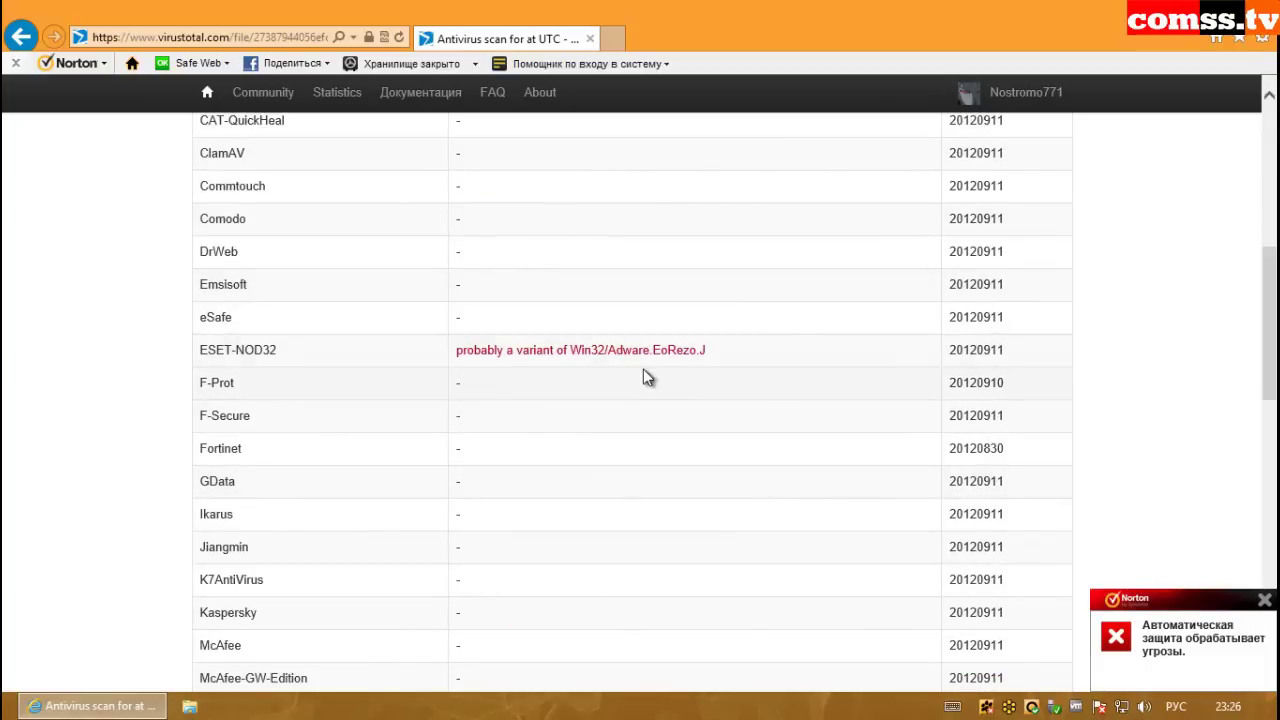
{"action": "scroll", "coordinate": [620, 392], "scroll_direction": "down", "scroll_amount": 2}
{"action": "scroll", "coordinate": [620, 395], "scroll_direction": "down", "scroll_amount": 5}
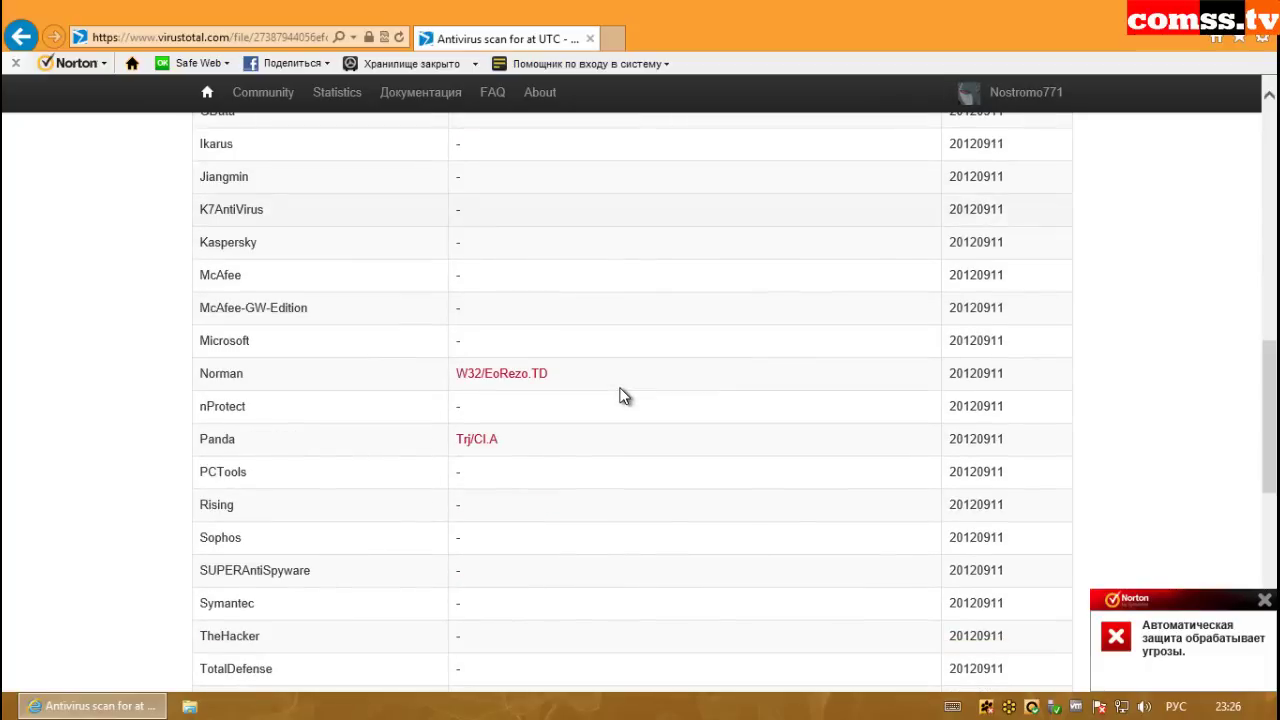
{"action": "scroll", "coordinate": [624, 397], "scroll_direction": "down", "scroll_amount": 1}
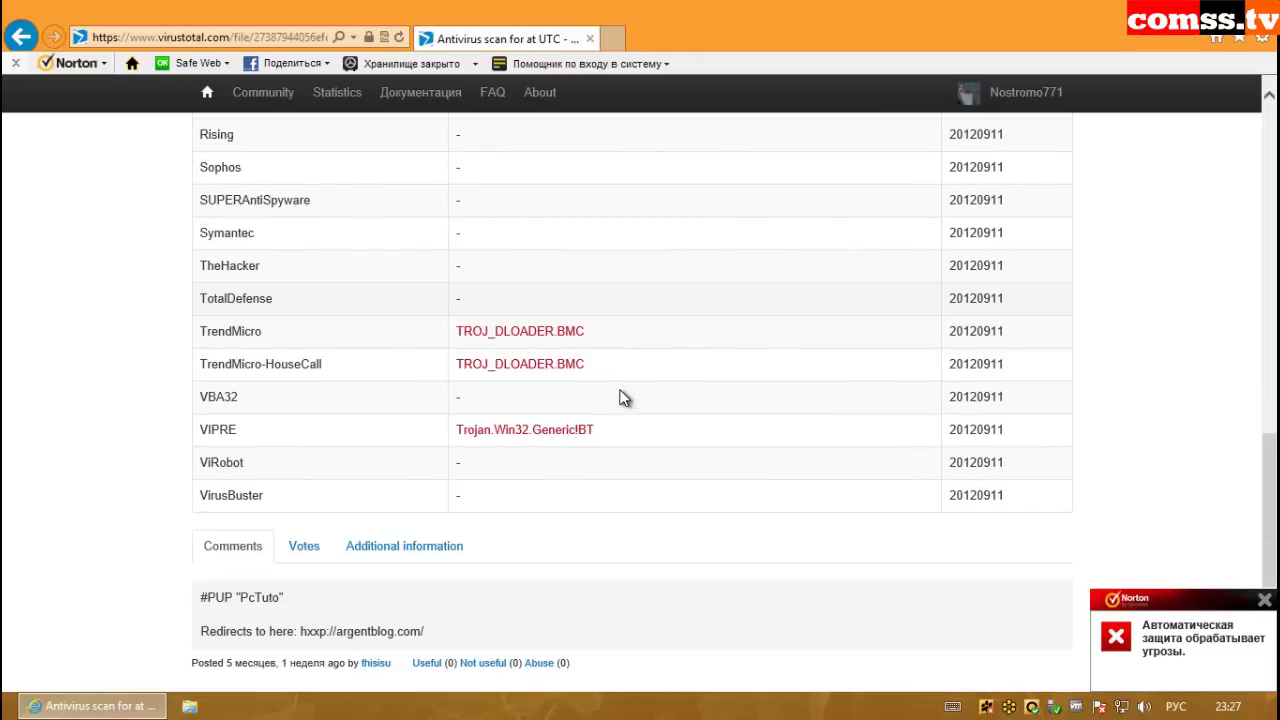
{"action": "key", "text": "BackSpace"}
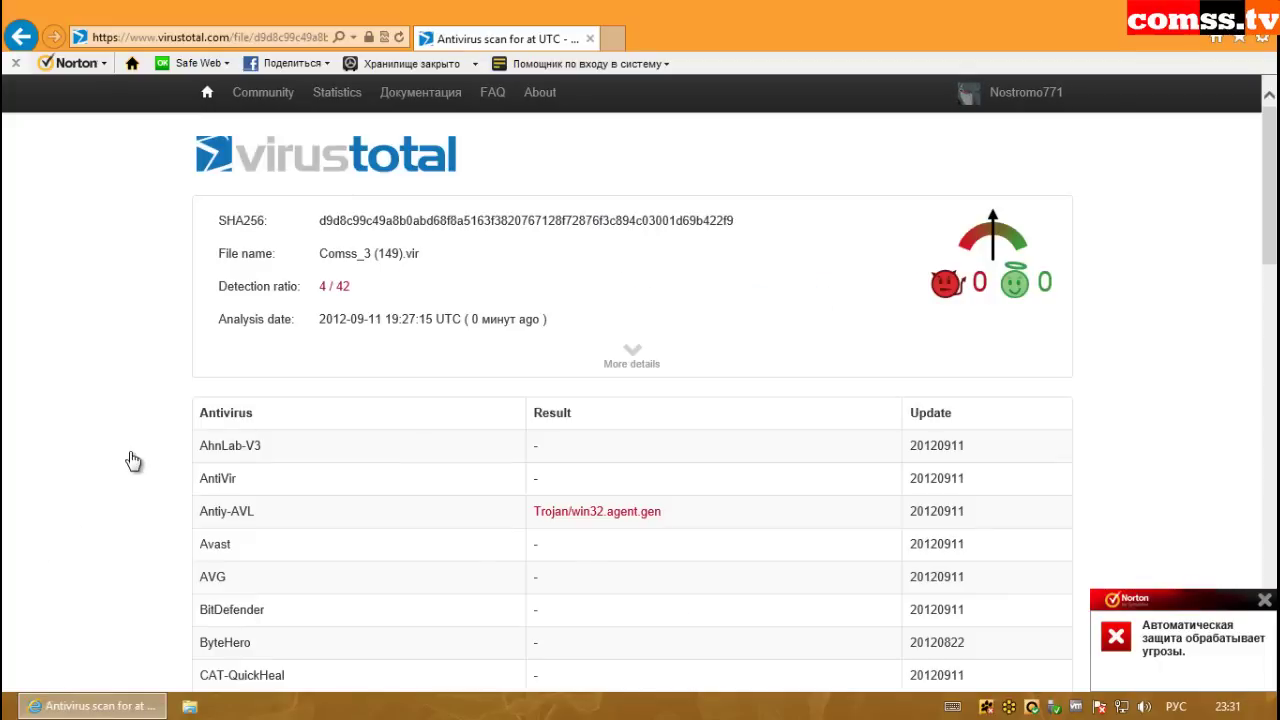
- Review all antivirus results in the VirusTotal report for Comss_3 (149).vir, and return to the previous page
{"action": "scroll", "coordinate": [580, 297], "scroll_direction": "down", "scroll_amount": 5}
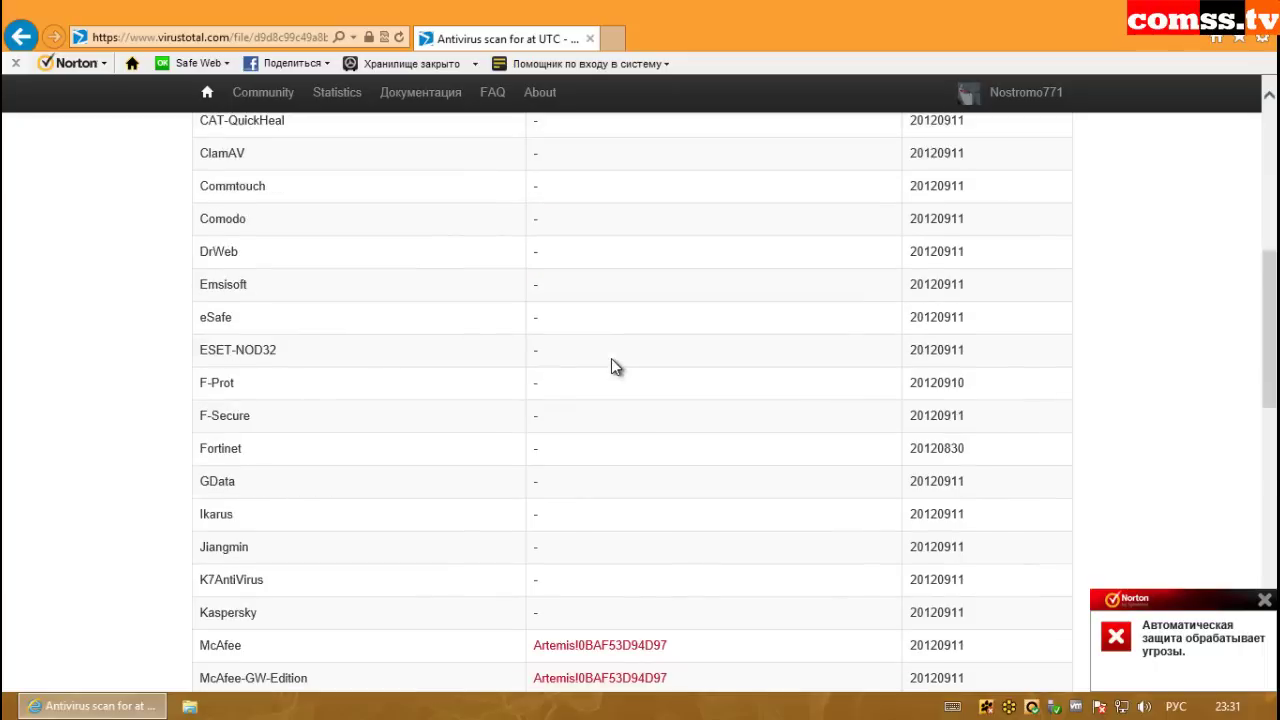
{"action": "scroll", "coordinate": [611, 358], "scroll_direction": "down", "scroll_amount": 7}
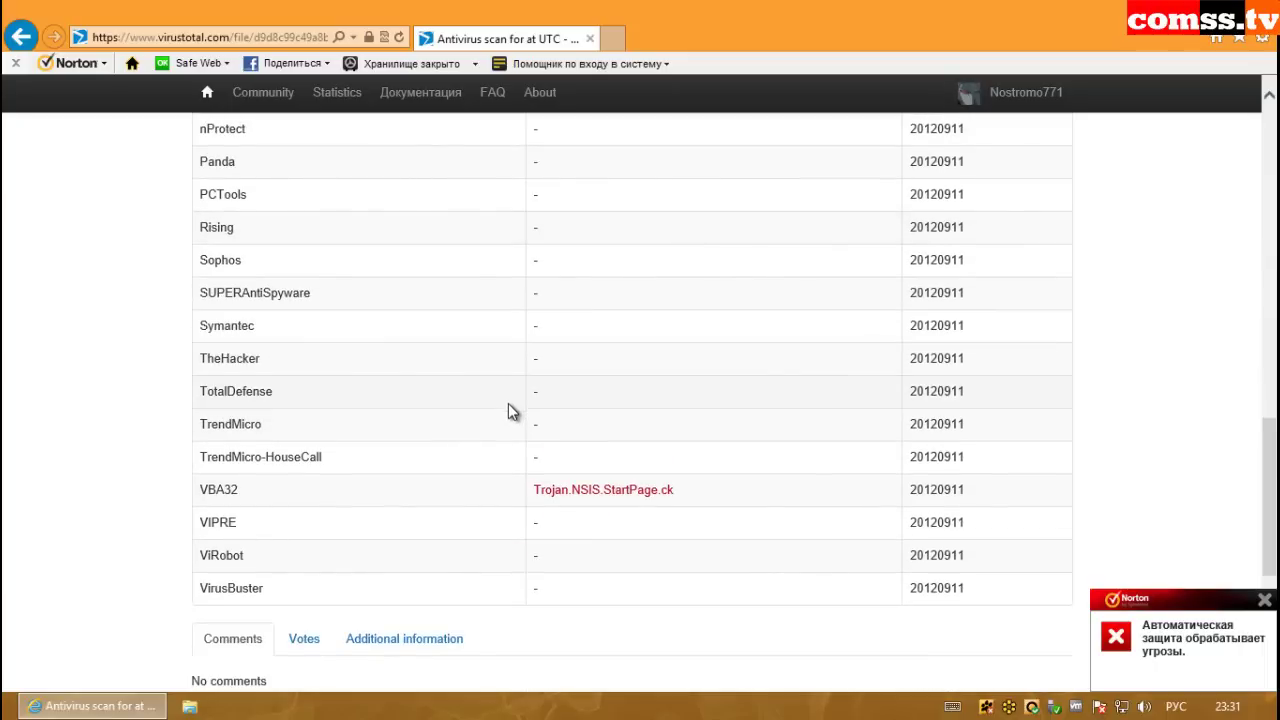
{"action": "scroll", "coordinate": [400, 510], "scroll_direction": "up", "scroll_amount": 10}
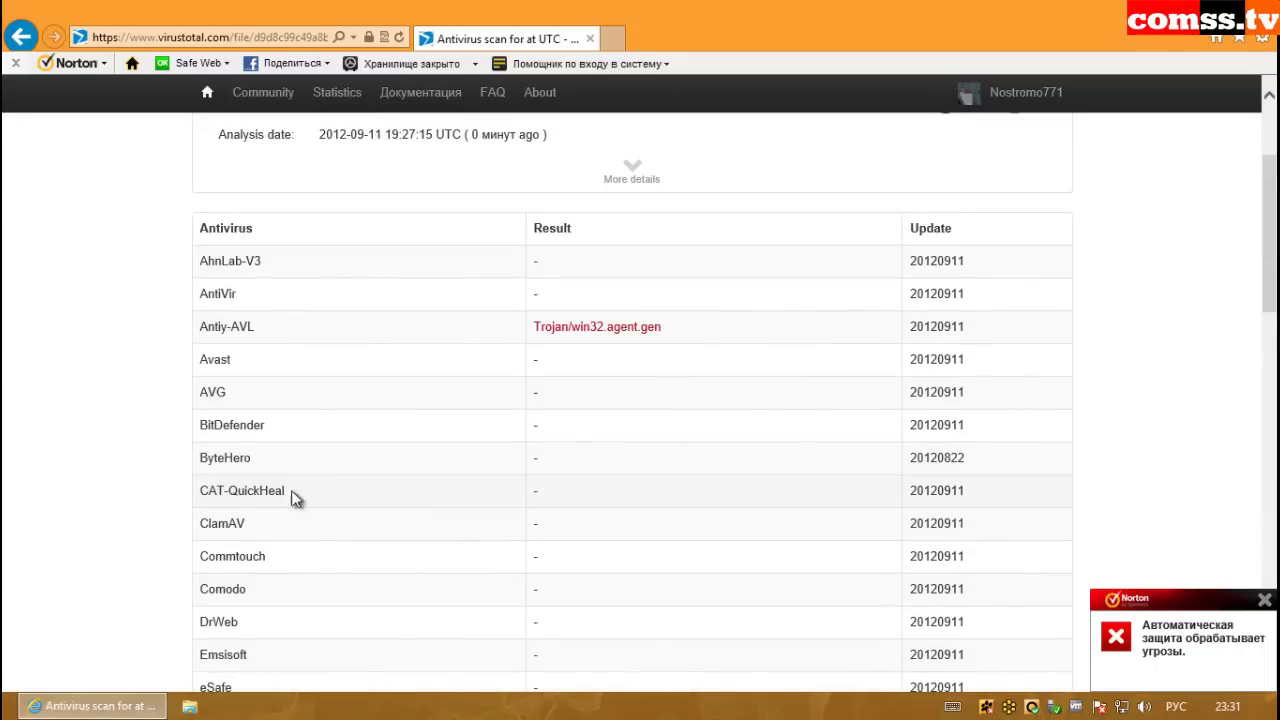
{"action": "key", "text": "alt+Left"}
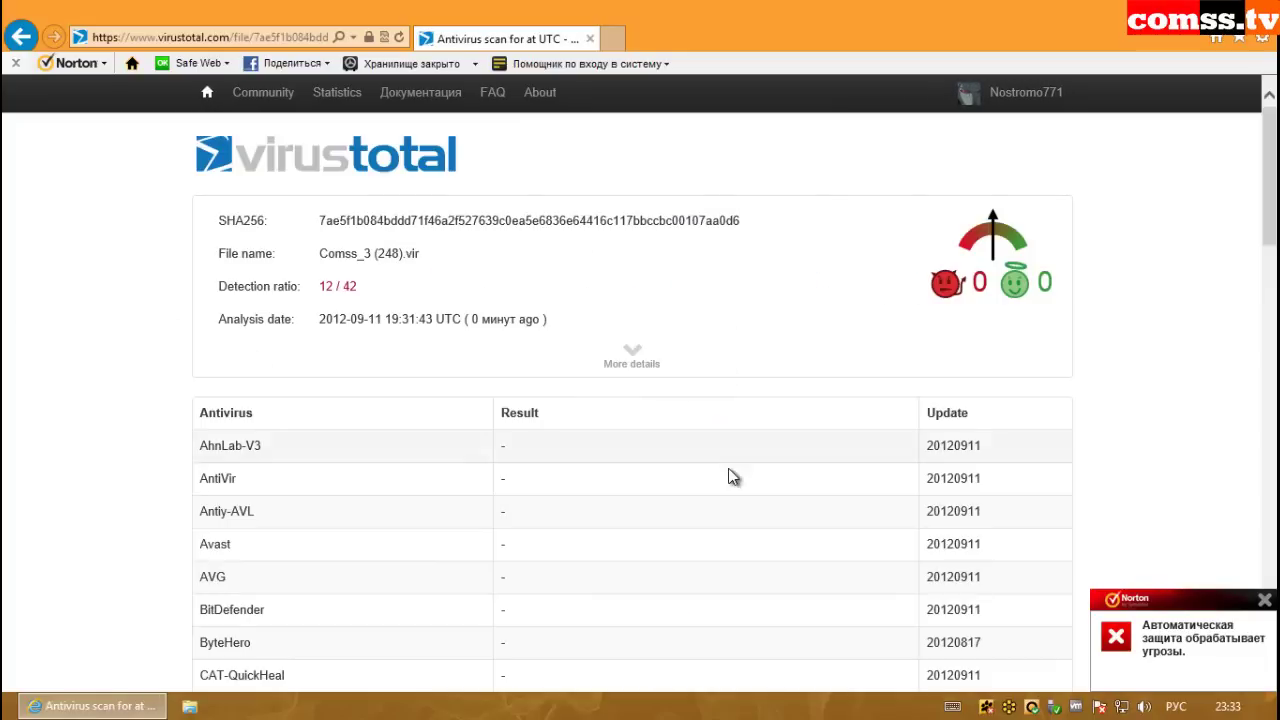
- Check which antivirus engines flag Comss_3 (248).vir in its VirusTotal report
{"action": "scroll", "coordinate": [715, 480], "scroll_direction": "down", "scroll_amount": 5}
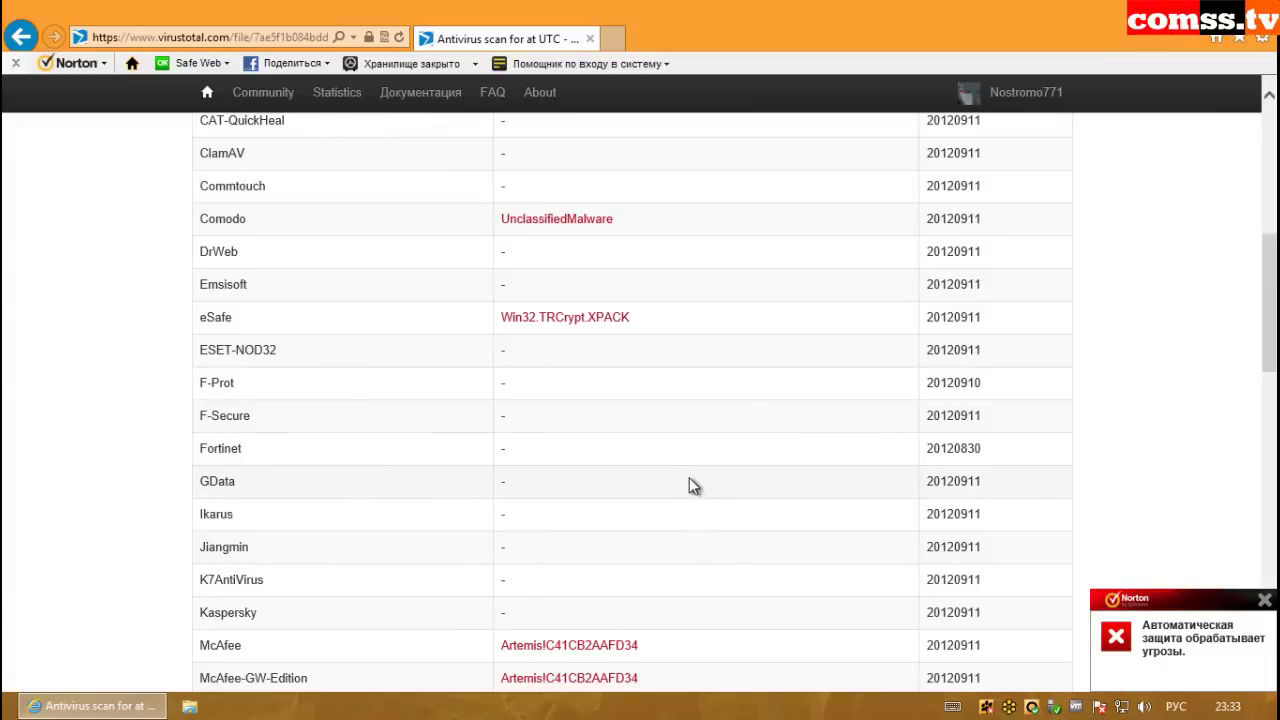
{"action": "scroll", "coordinate": [684, 476], "scroll_direction": "down", "scroll_amount": 4}
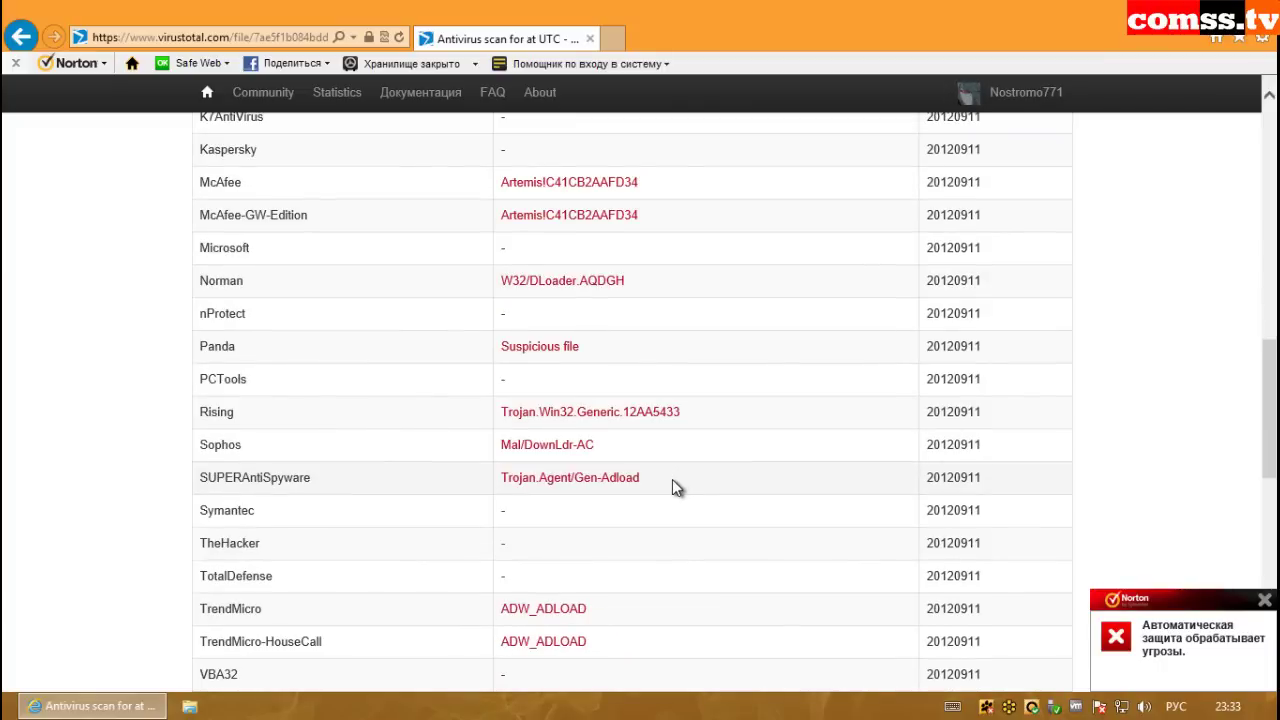
{"action": "scroll", "coordinate": [673, 481], "scroll_direction": "down", "scroll_amount": 2}
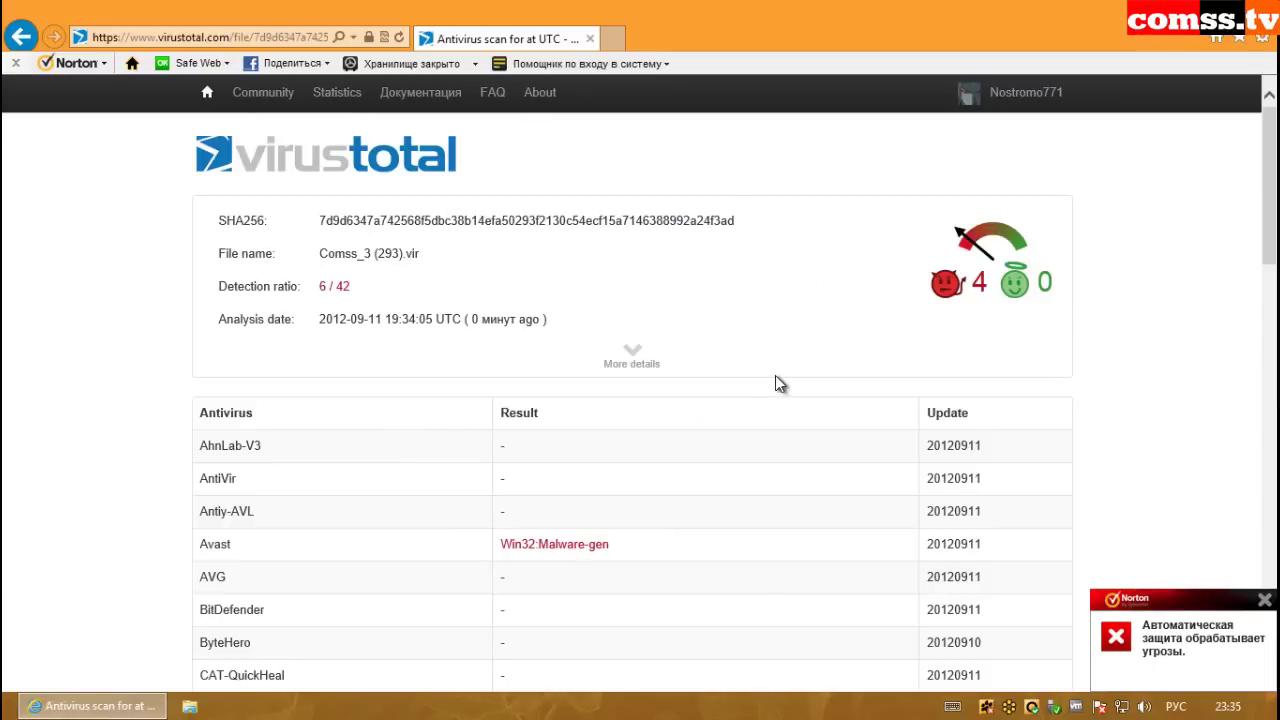
- Read the VirusTotal report for Comss_3 (293).vir through to its comments section, and go back to the previous page
{"action": "scroll", "coordinate": [778, 375], "scroll_direction": "down", "scroll_amount": 4}
{"action": "scroll", "coordinate": [623, 391], "scroll_direction": "down", "scroll_amount": 5}
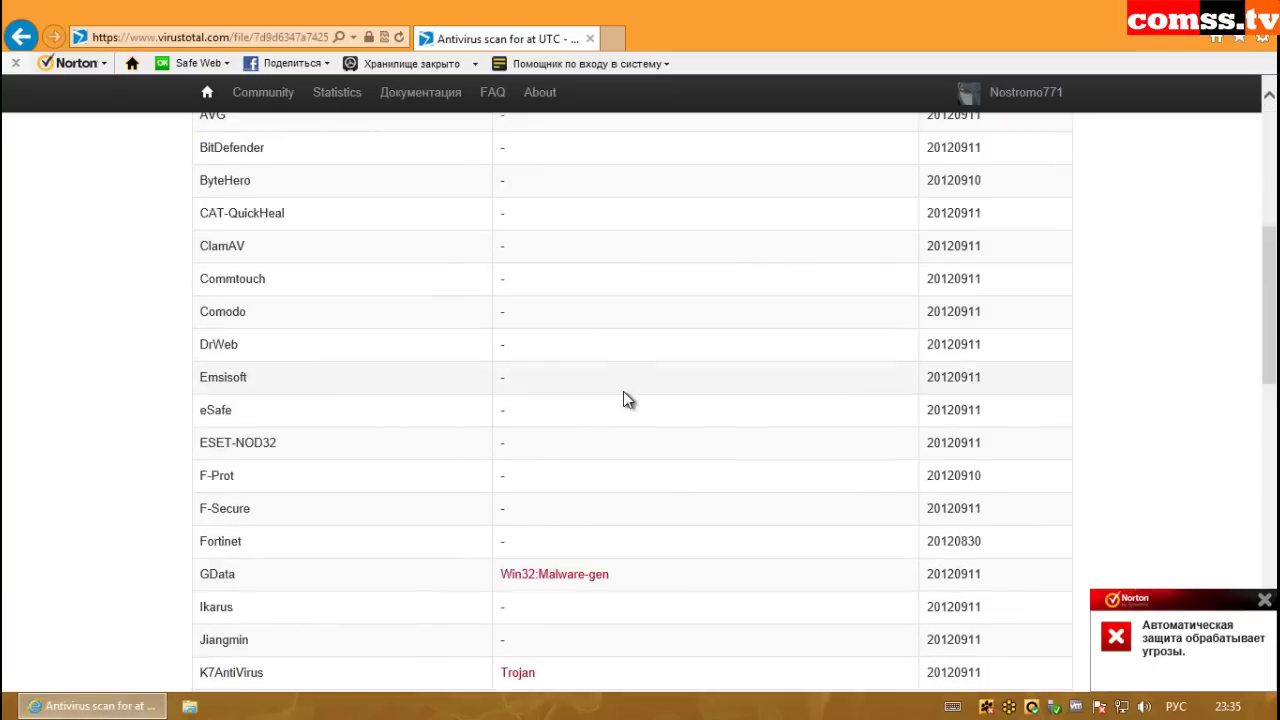
{"action": "scroll", "coordinate": [539, 399], "scroll_direction": "down", "scroll_amount": 4}
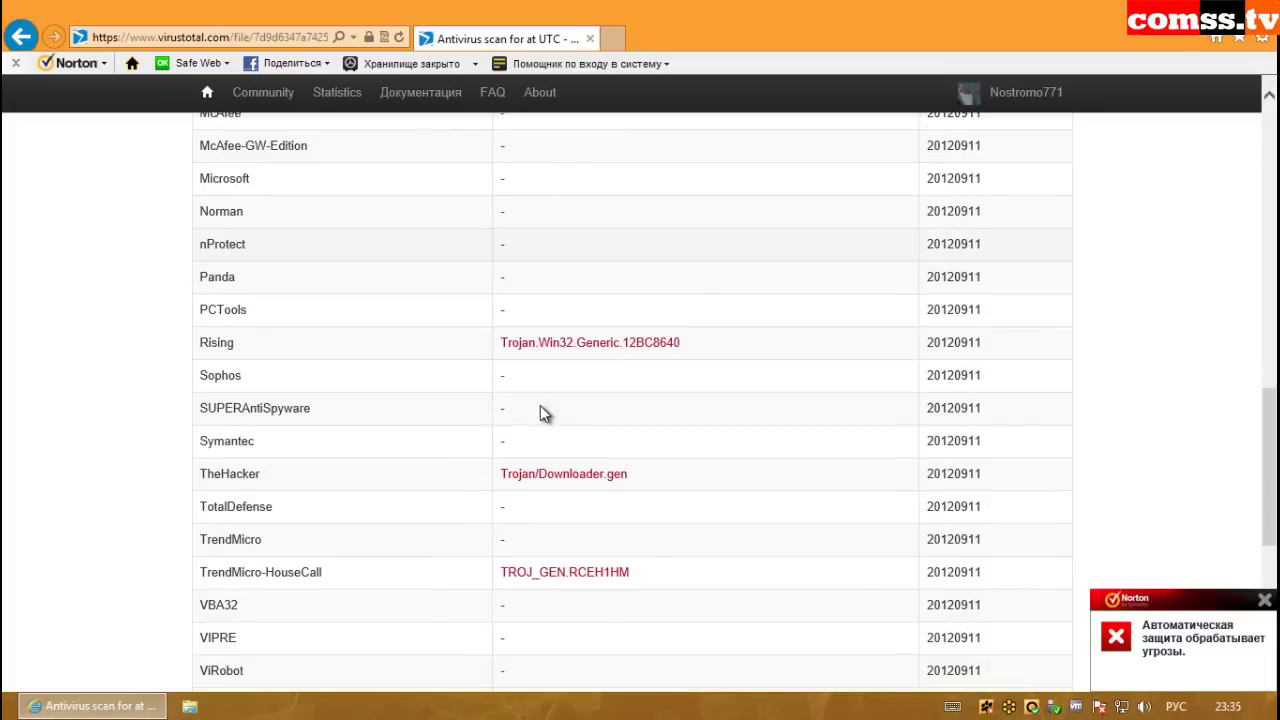
{"action": "scroll", "coordinate": [540, 466], "scroll_direction": "down", "scroll_amount": 2}
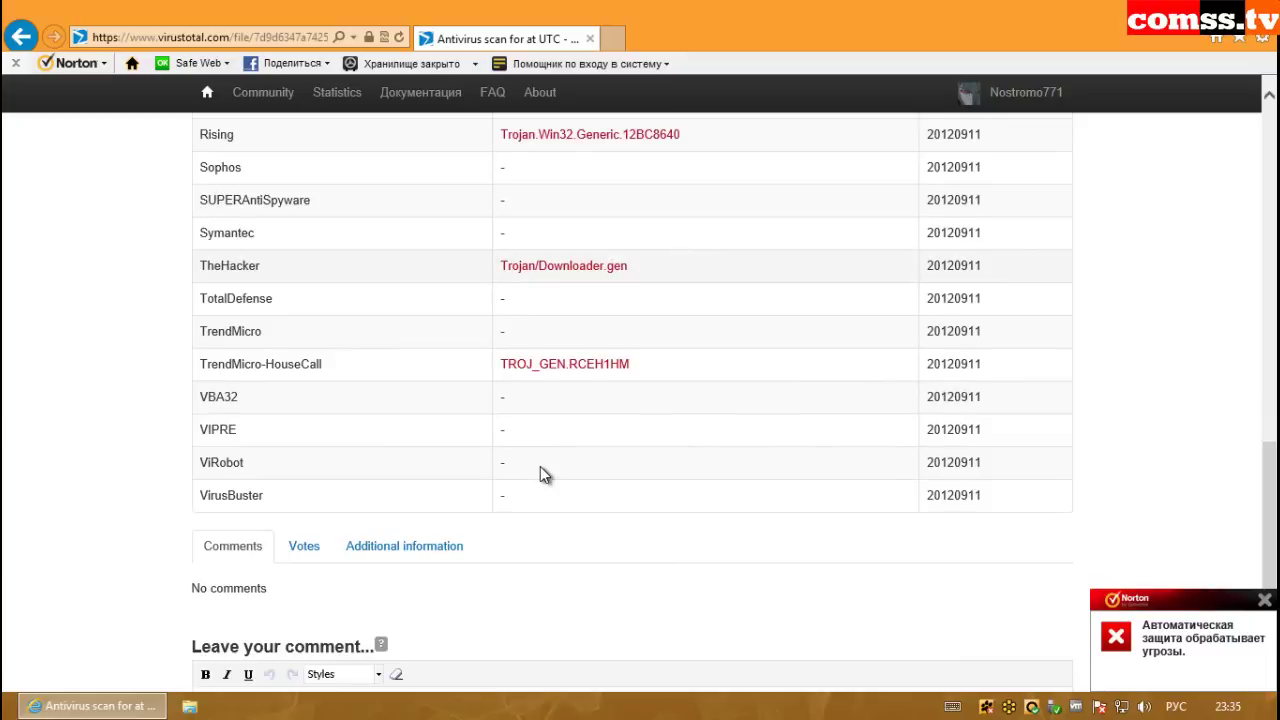
{"action": "scroll", "coordinate": [567, 456], "scroll_direction": "up", "scroll_amount": 15}
{"action": "key", "text": "alt+Left"}
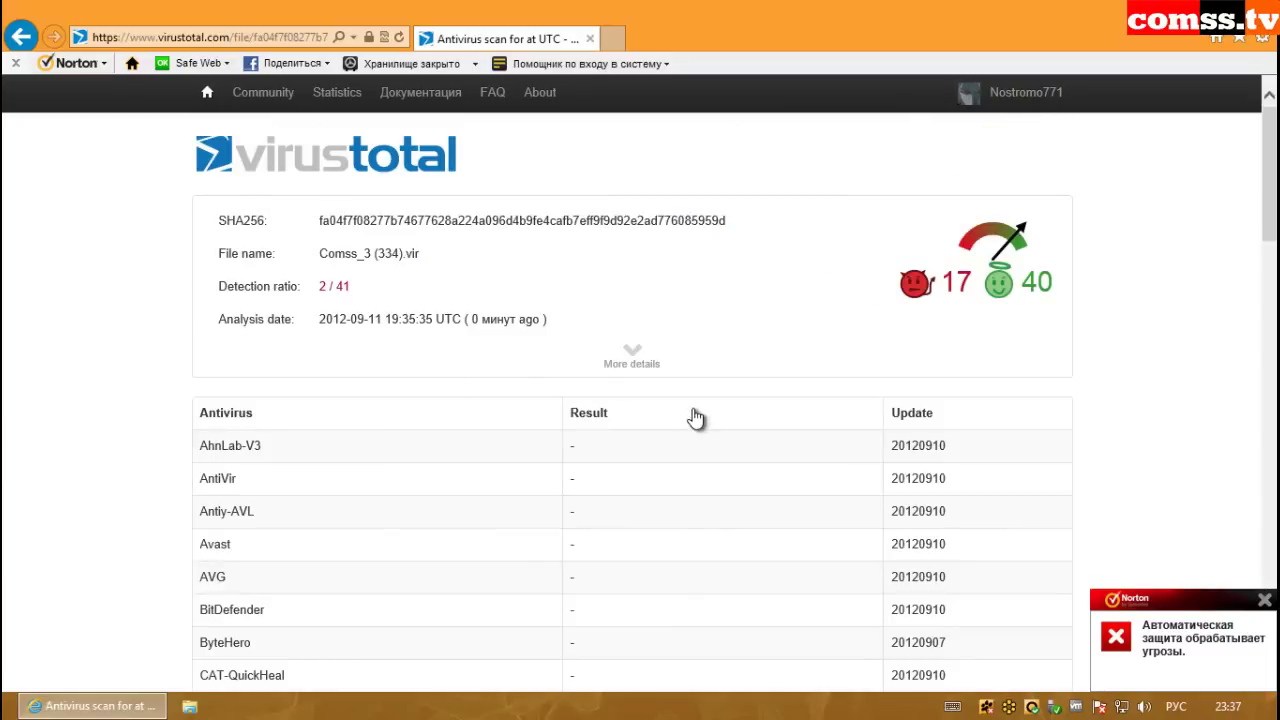
- Examine the antivirus results and user comments in the VirusTotal report for Comss_3 (334).vir, and return to its summary
{"action": "scroll", "coordinate": [690, 430], "scroll_direction": "down", "scroll_amount": 6}
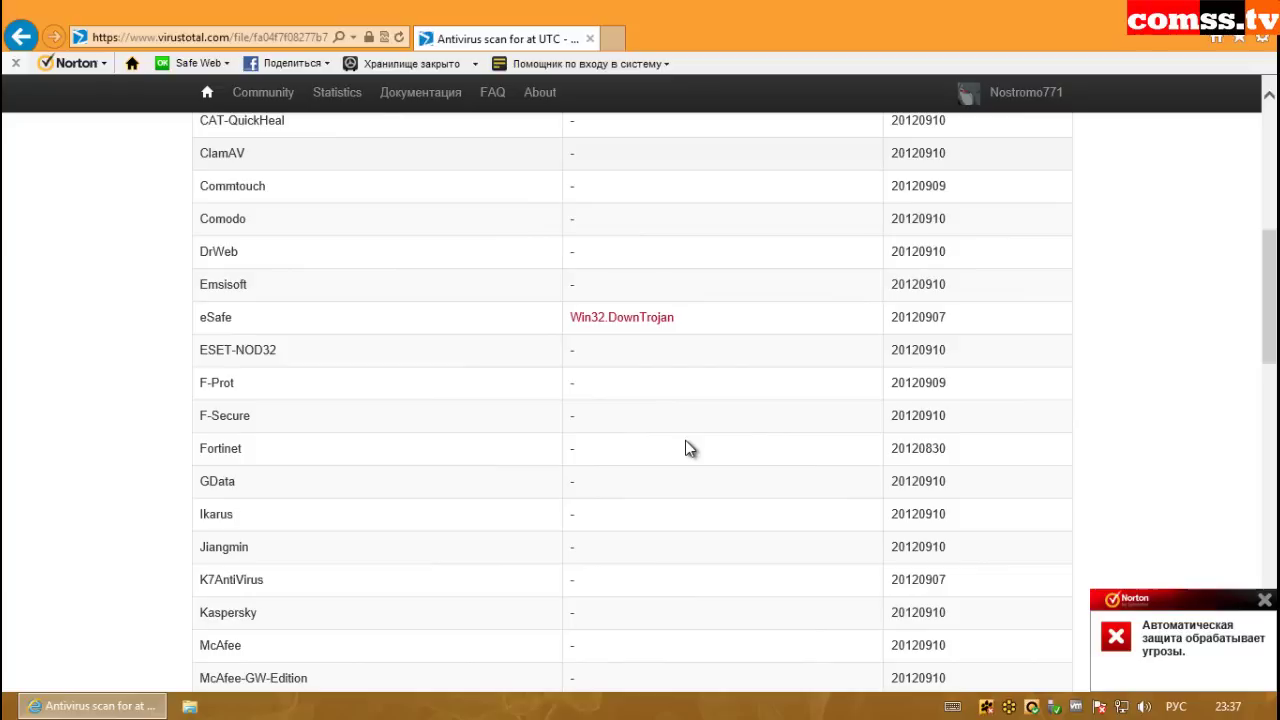
{"action": "scroll", "coordinate": [685, 448], "scroll_direction": "down", "scroll_amount": 2}
{"action": "scroll", "coordinate": [685, 448], "scroll_direction": "up", "scroll_amount": 1}
{"action": "scroll", "coordinate": [616, 494], "scroll_direction": "down", "scroll_amount": 3}
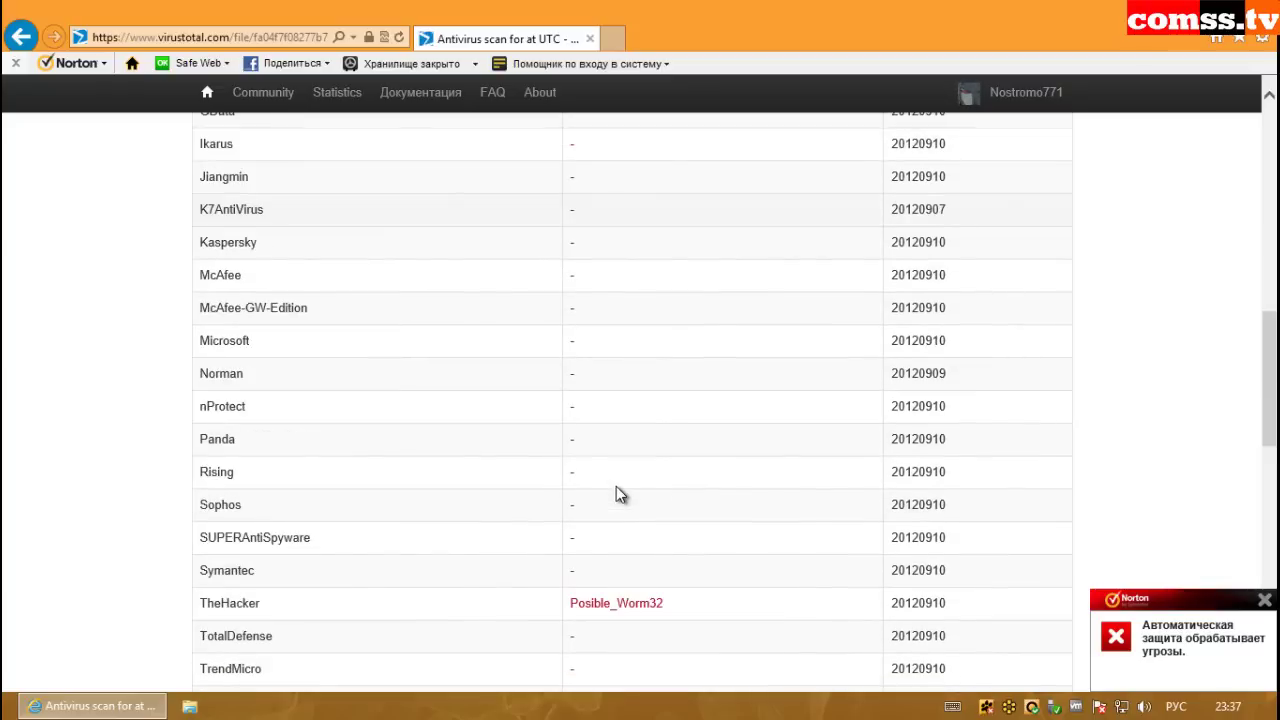
{"action": "scroll", "coordinate": [619, 494], "scroll_direction": "down", "scroll_amount": 1}
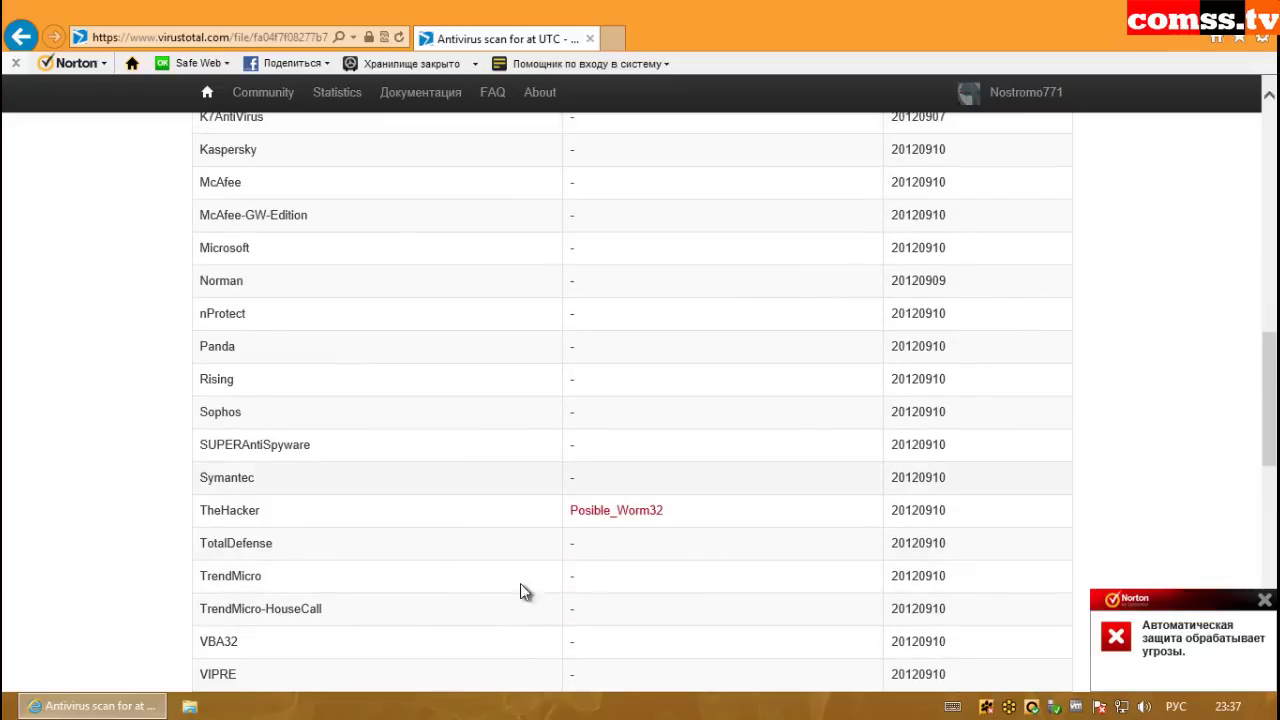
{"action": "scroll", "coordinate": [560, 580], "scroll_direction": "down", "scroll_amount": 6}
{"action": "scroll", "coordinate": [565, 578], "scroll_direction": "down", "scroll_amount": 2}
{"action": "scroll", "coordinate": [569, 580], "scroll_direction": "up", "scroll_amount": 13}
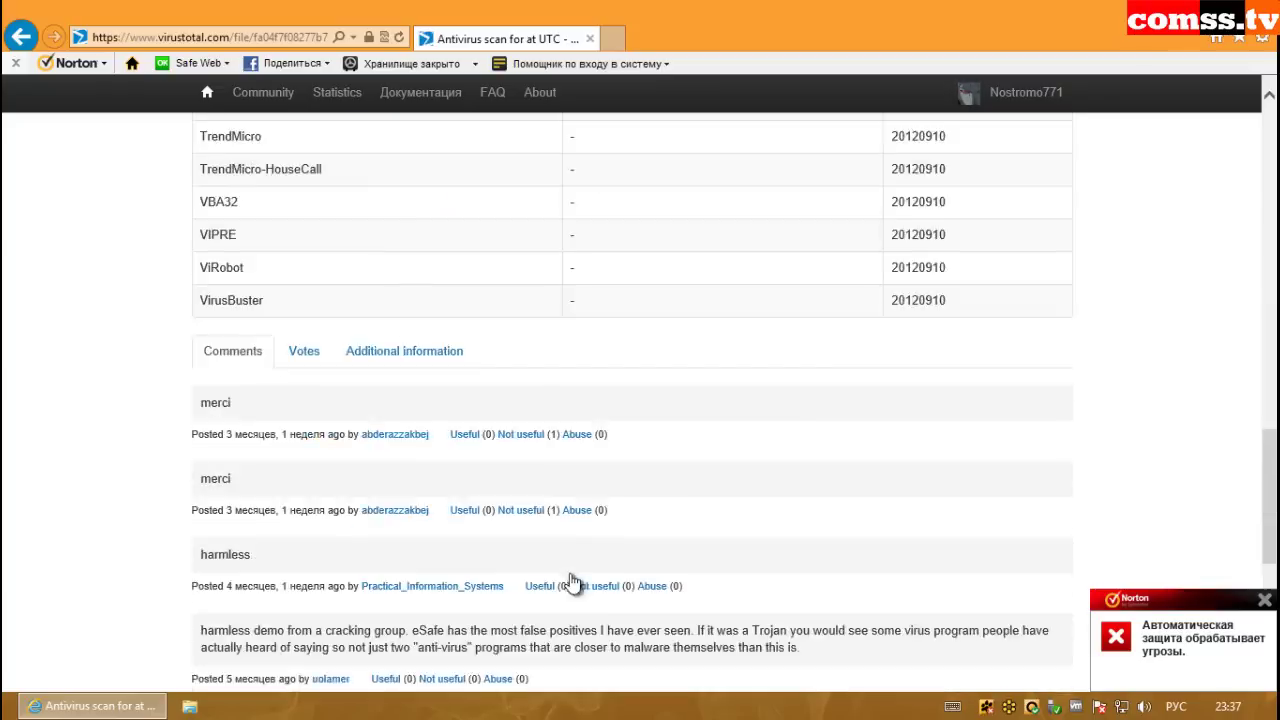
{"action": "scroll", "coordinate": [601, 580], "scroll_direction": "up", "scroll_amount": 6}
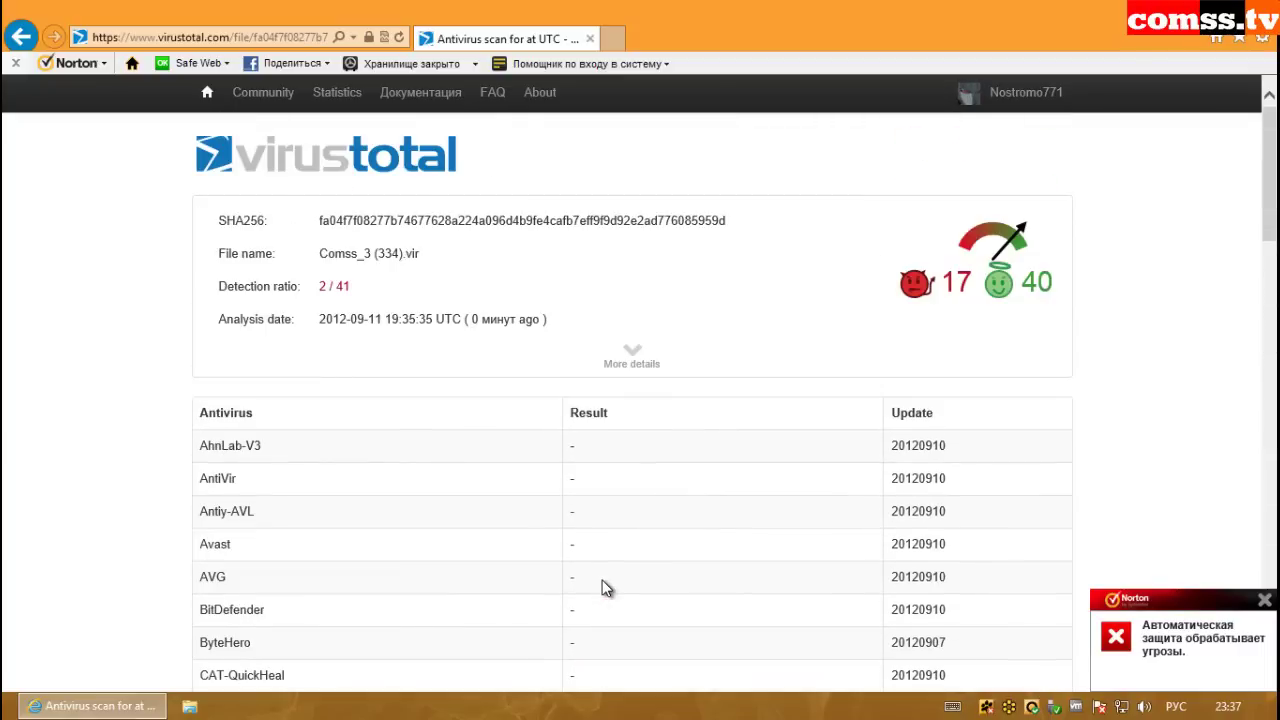